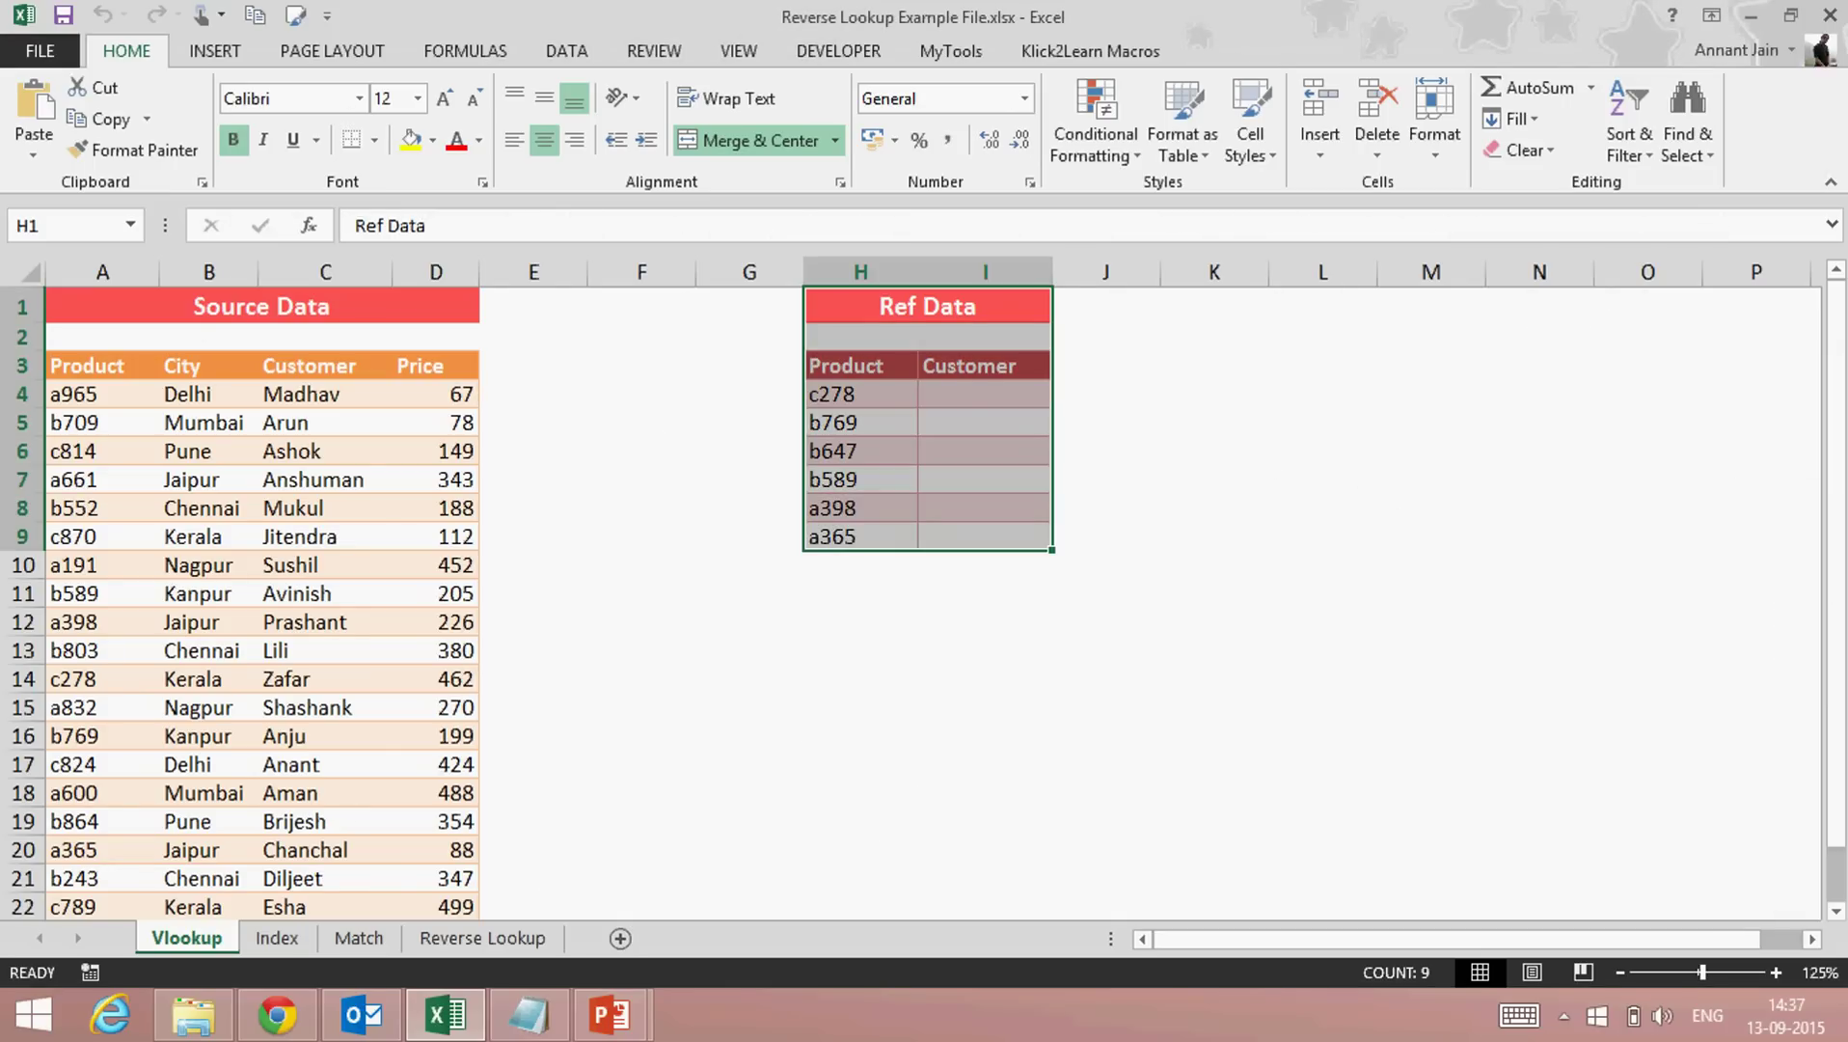
Check the Customer column in Source Data, then settle on the empty Customer cell I4
key(Down)
key(Right)
key(Down)
key(Down)
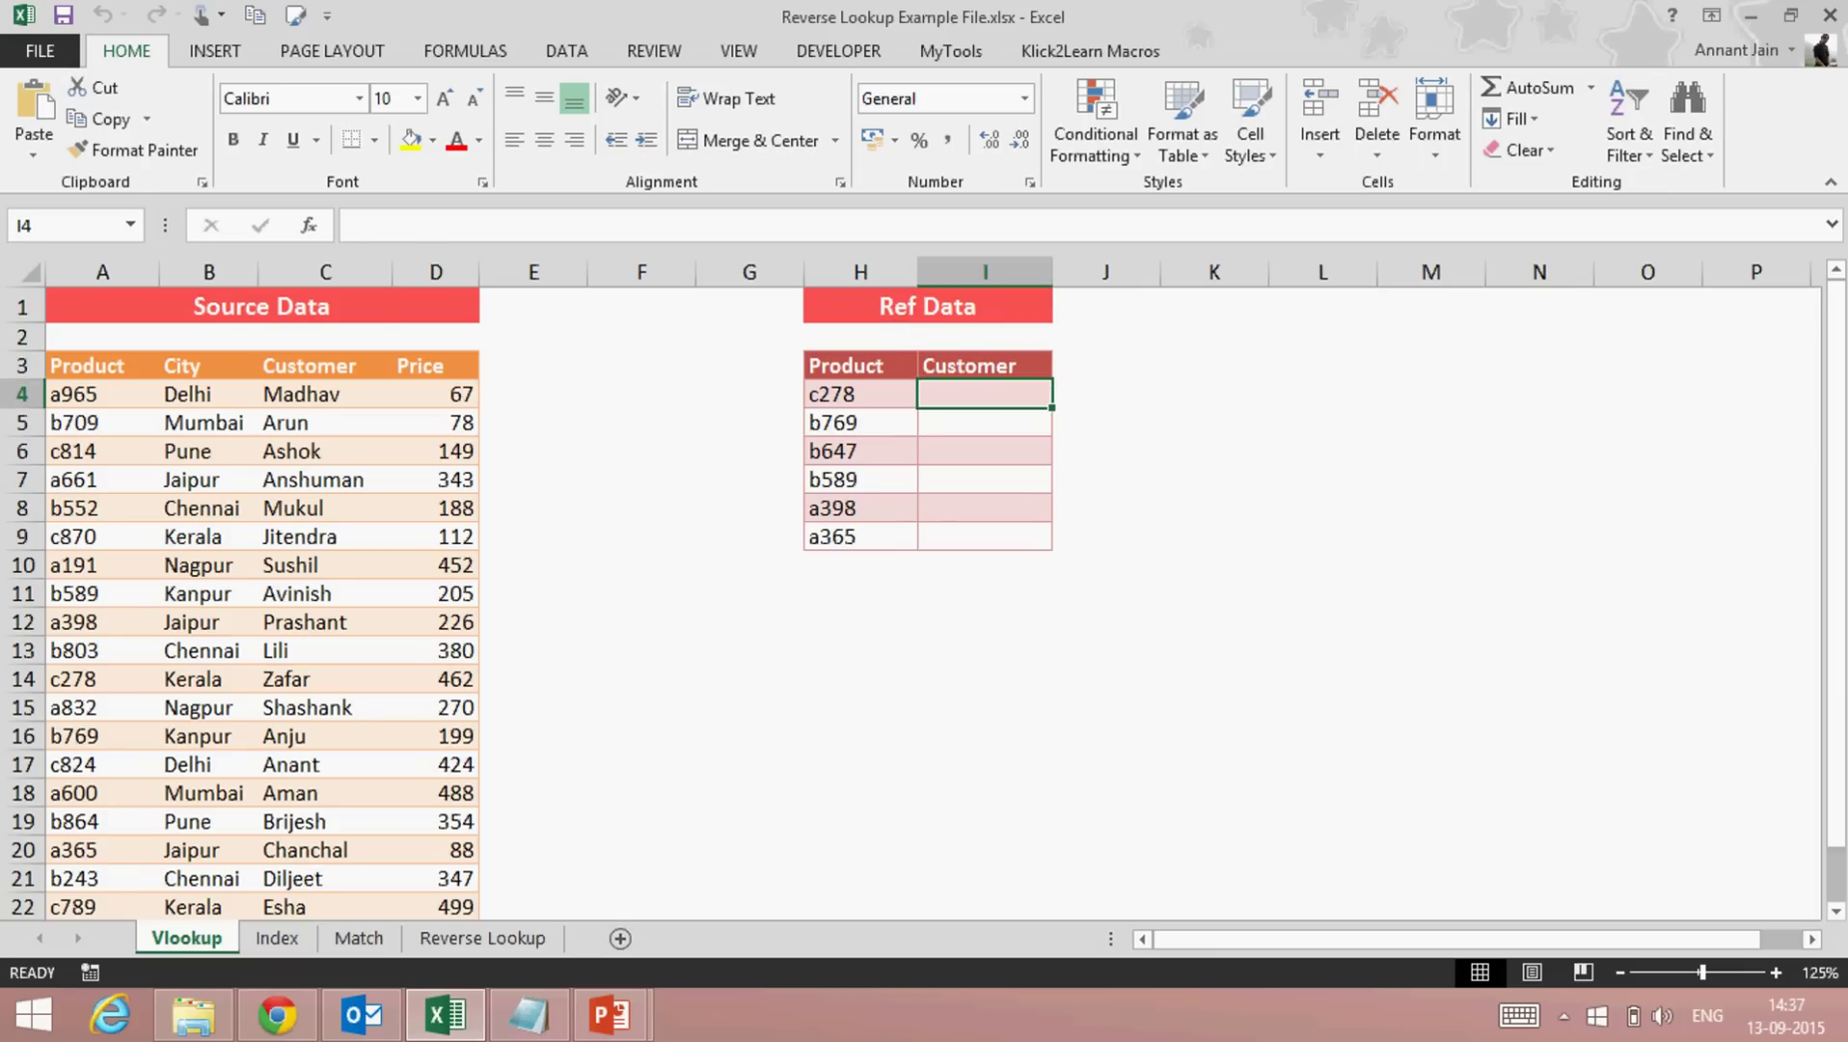
key(Left)
key(Left)
key(Left)
key(Left)
key(Left)
key(Left)
key(Left)
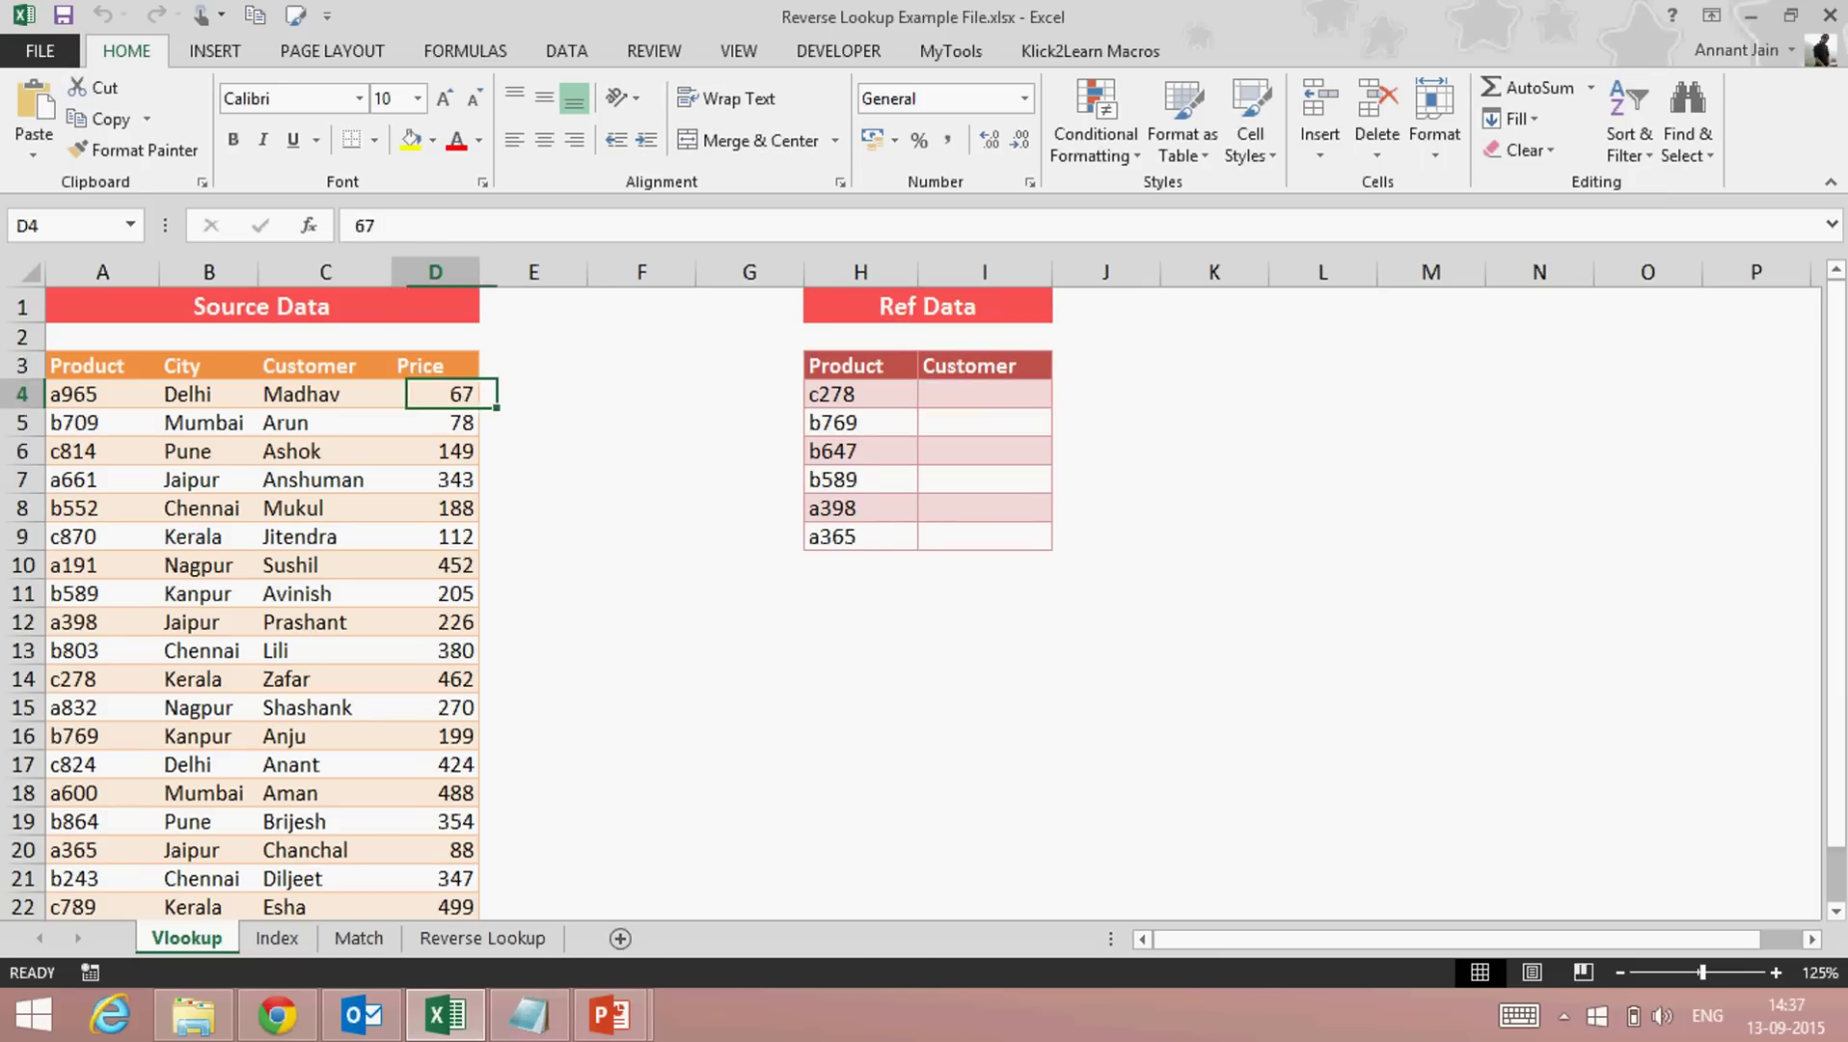
key(Right)
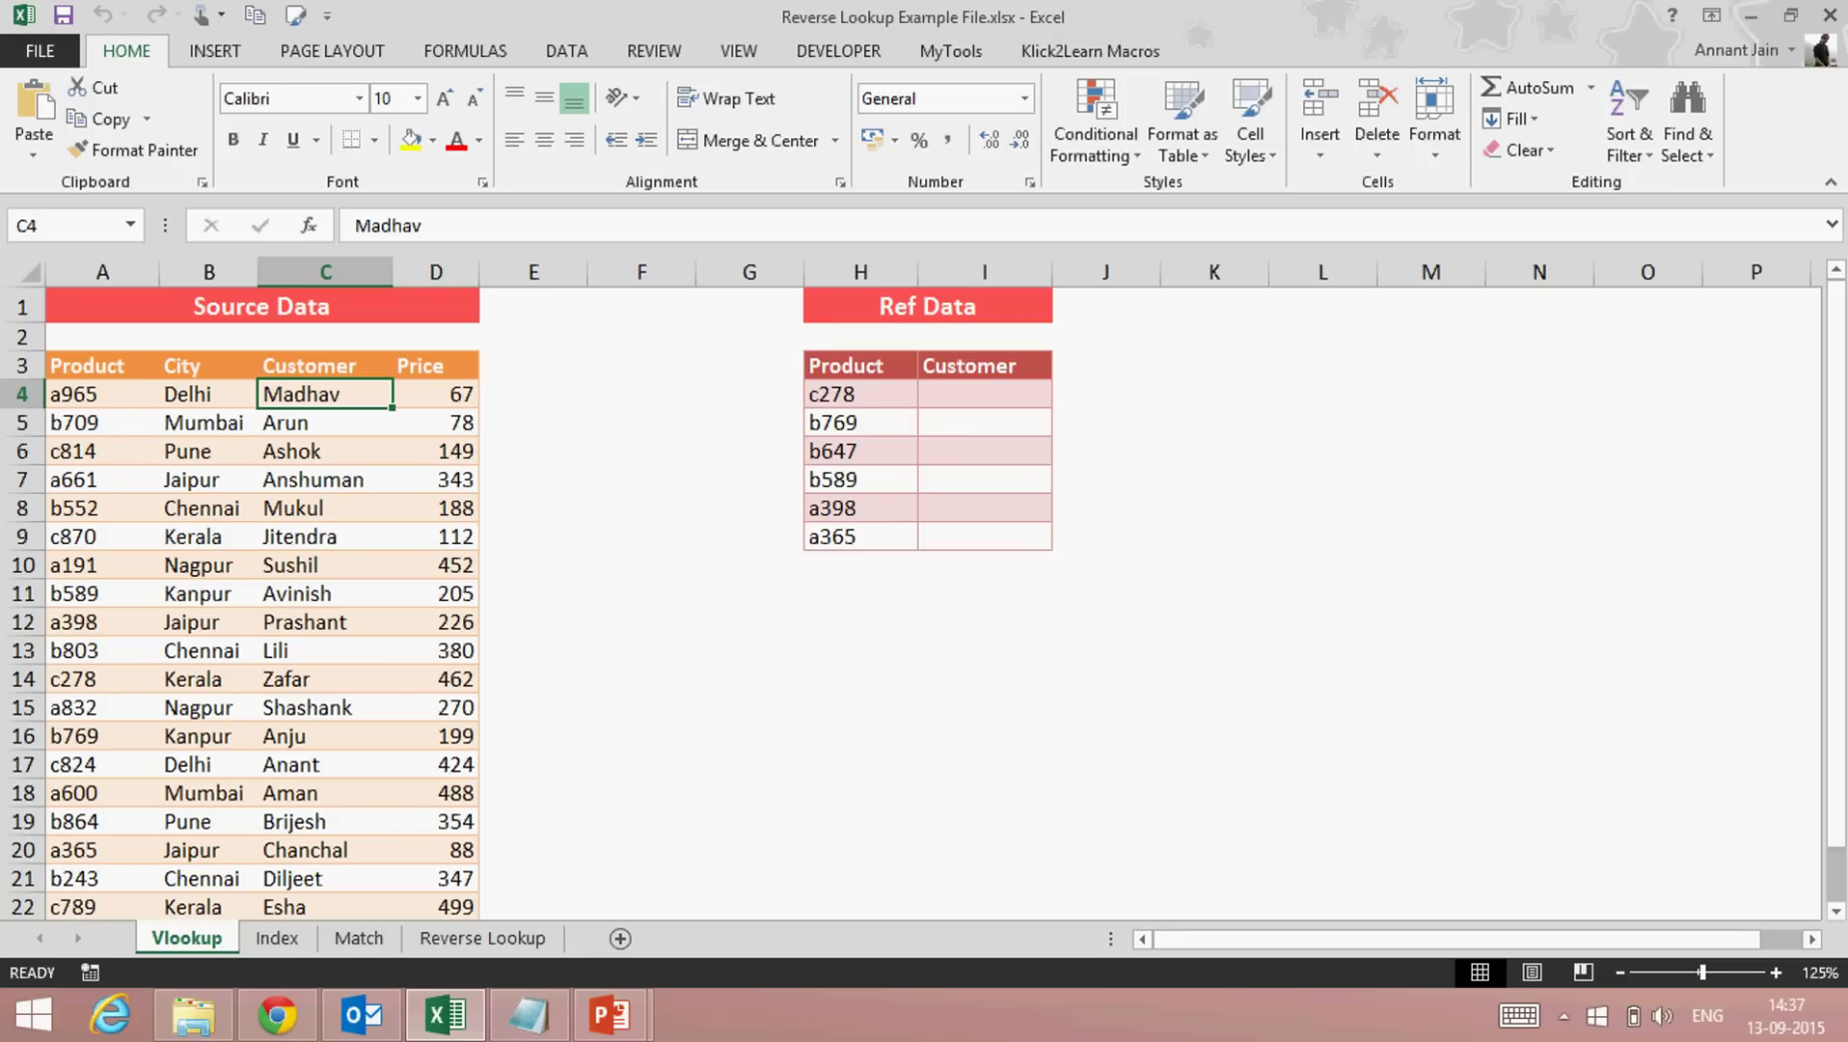
key(Right)
key(Right)
key(Right)
key(Right)
key(Right)
key(Right)
key(Right)
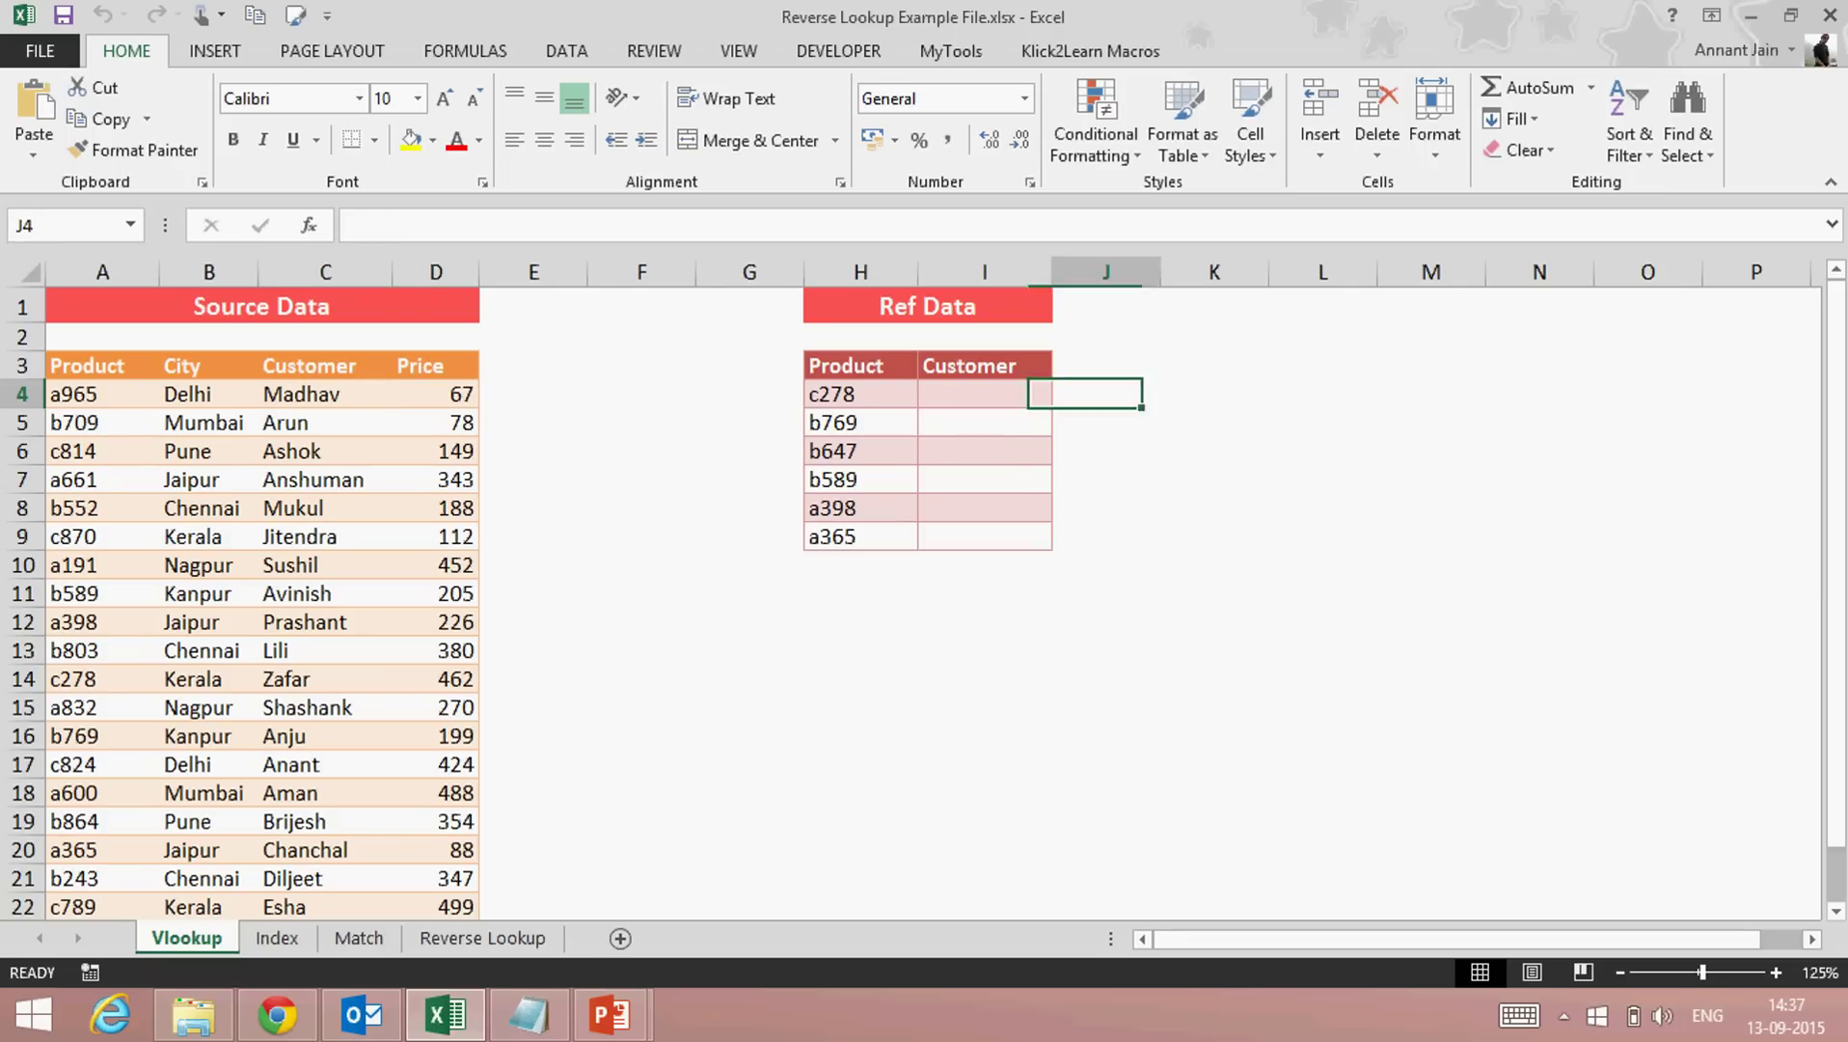
key(Left)
Enter =vlookup(H4,$A$3:$D$24,3,0) in I4 so product c278 returns customer Zafar
text(=vloo)
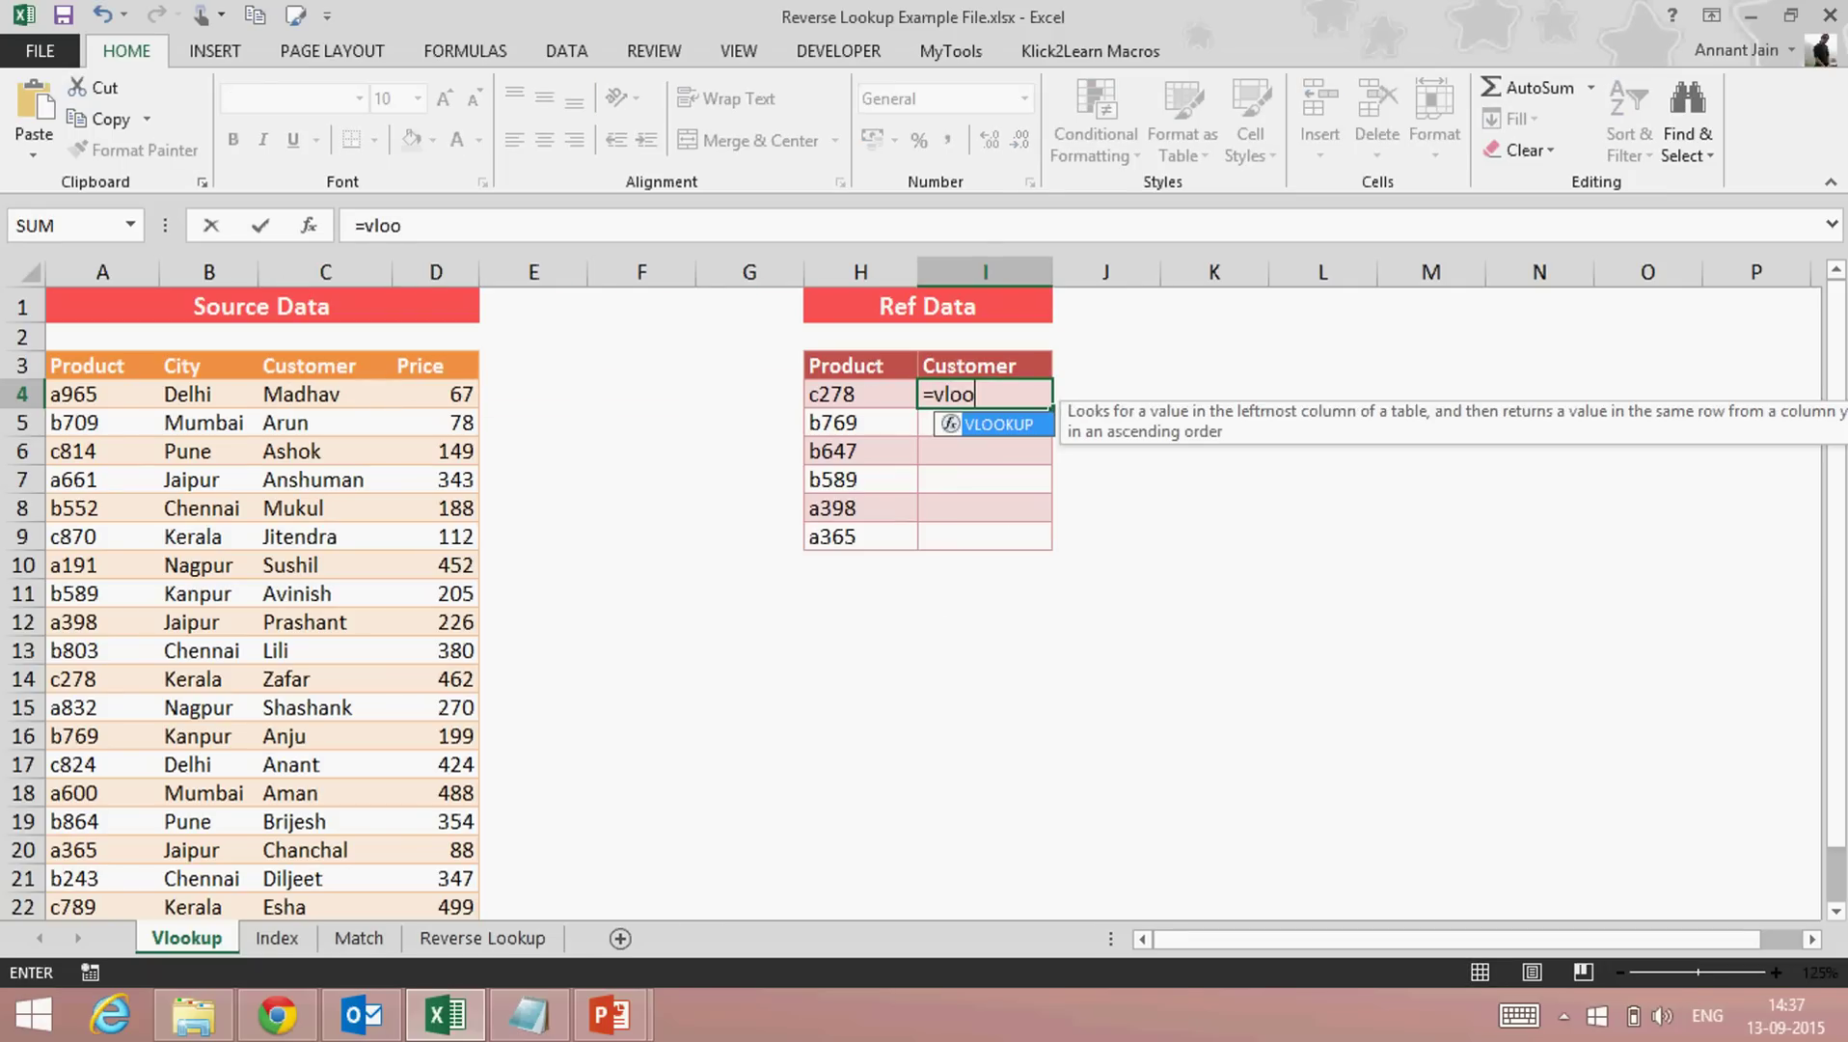
text(kup()
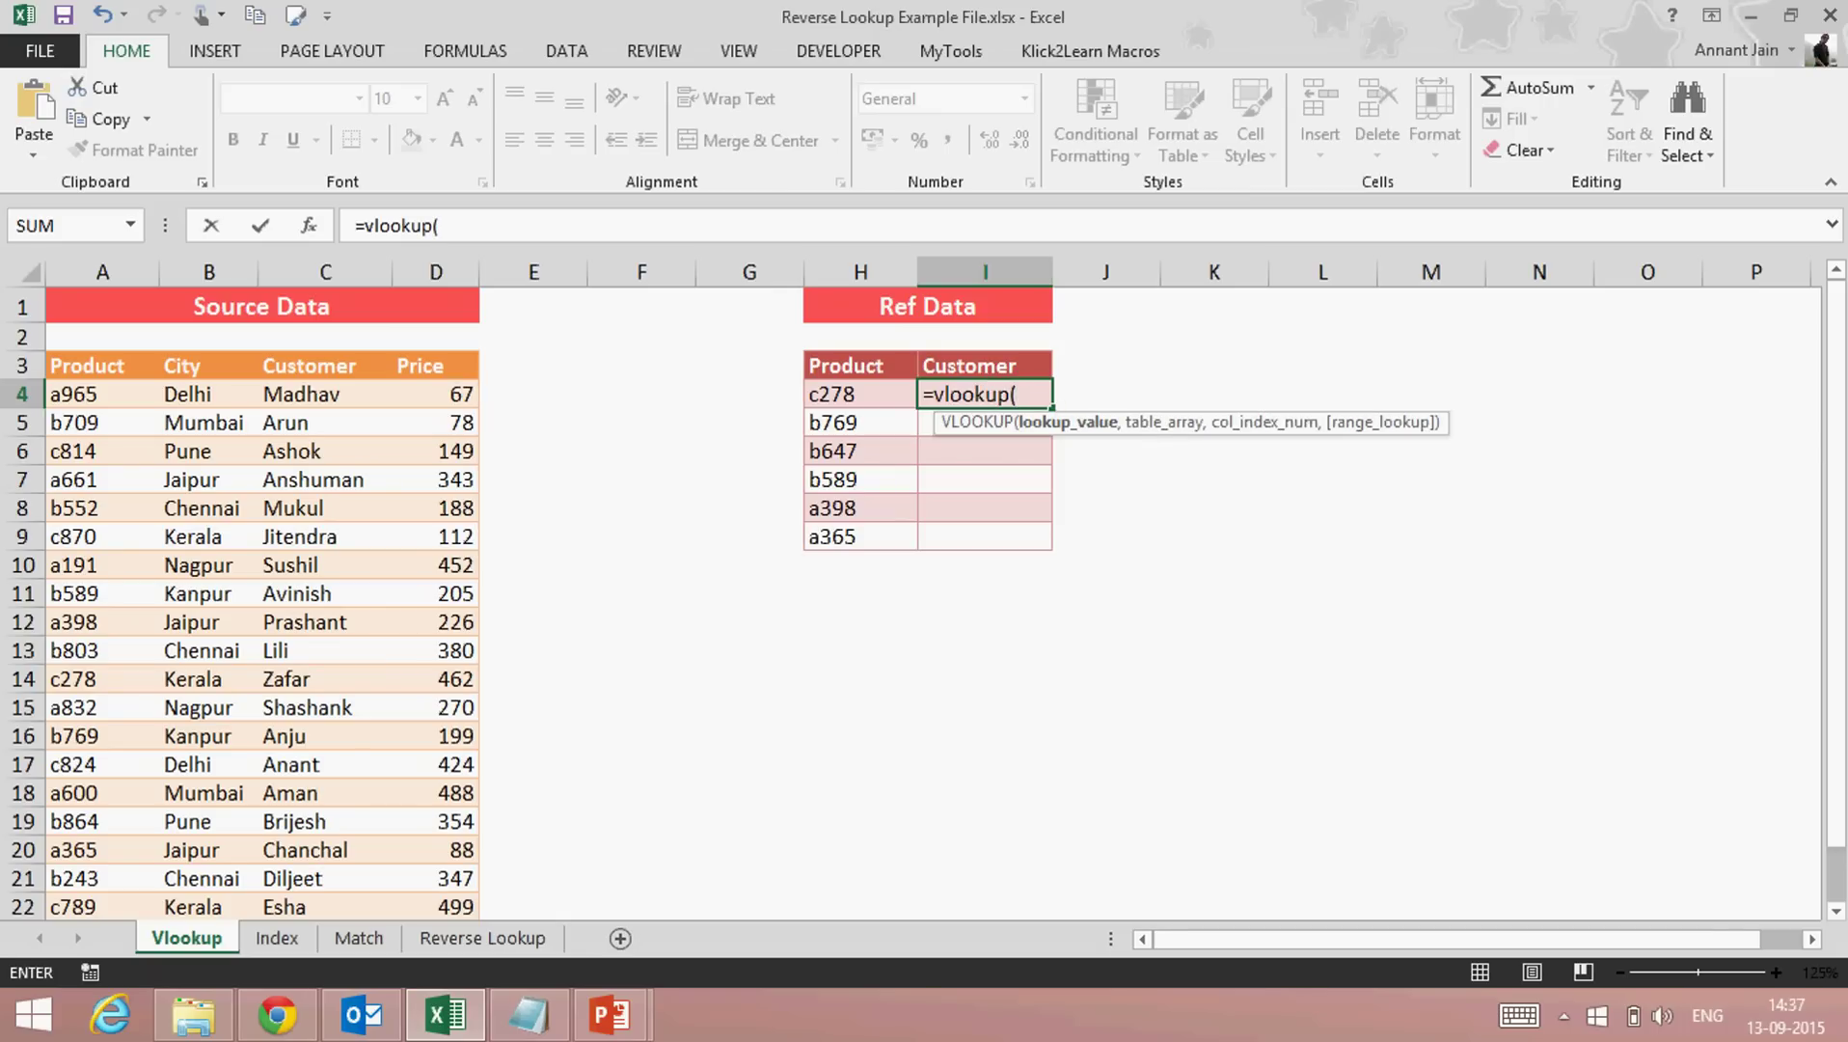
key(Left)
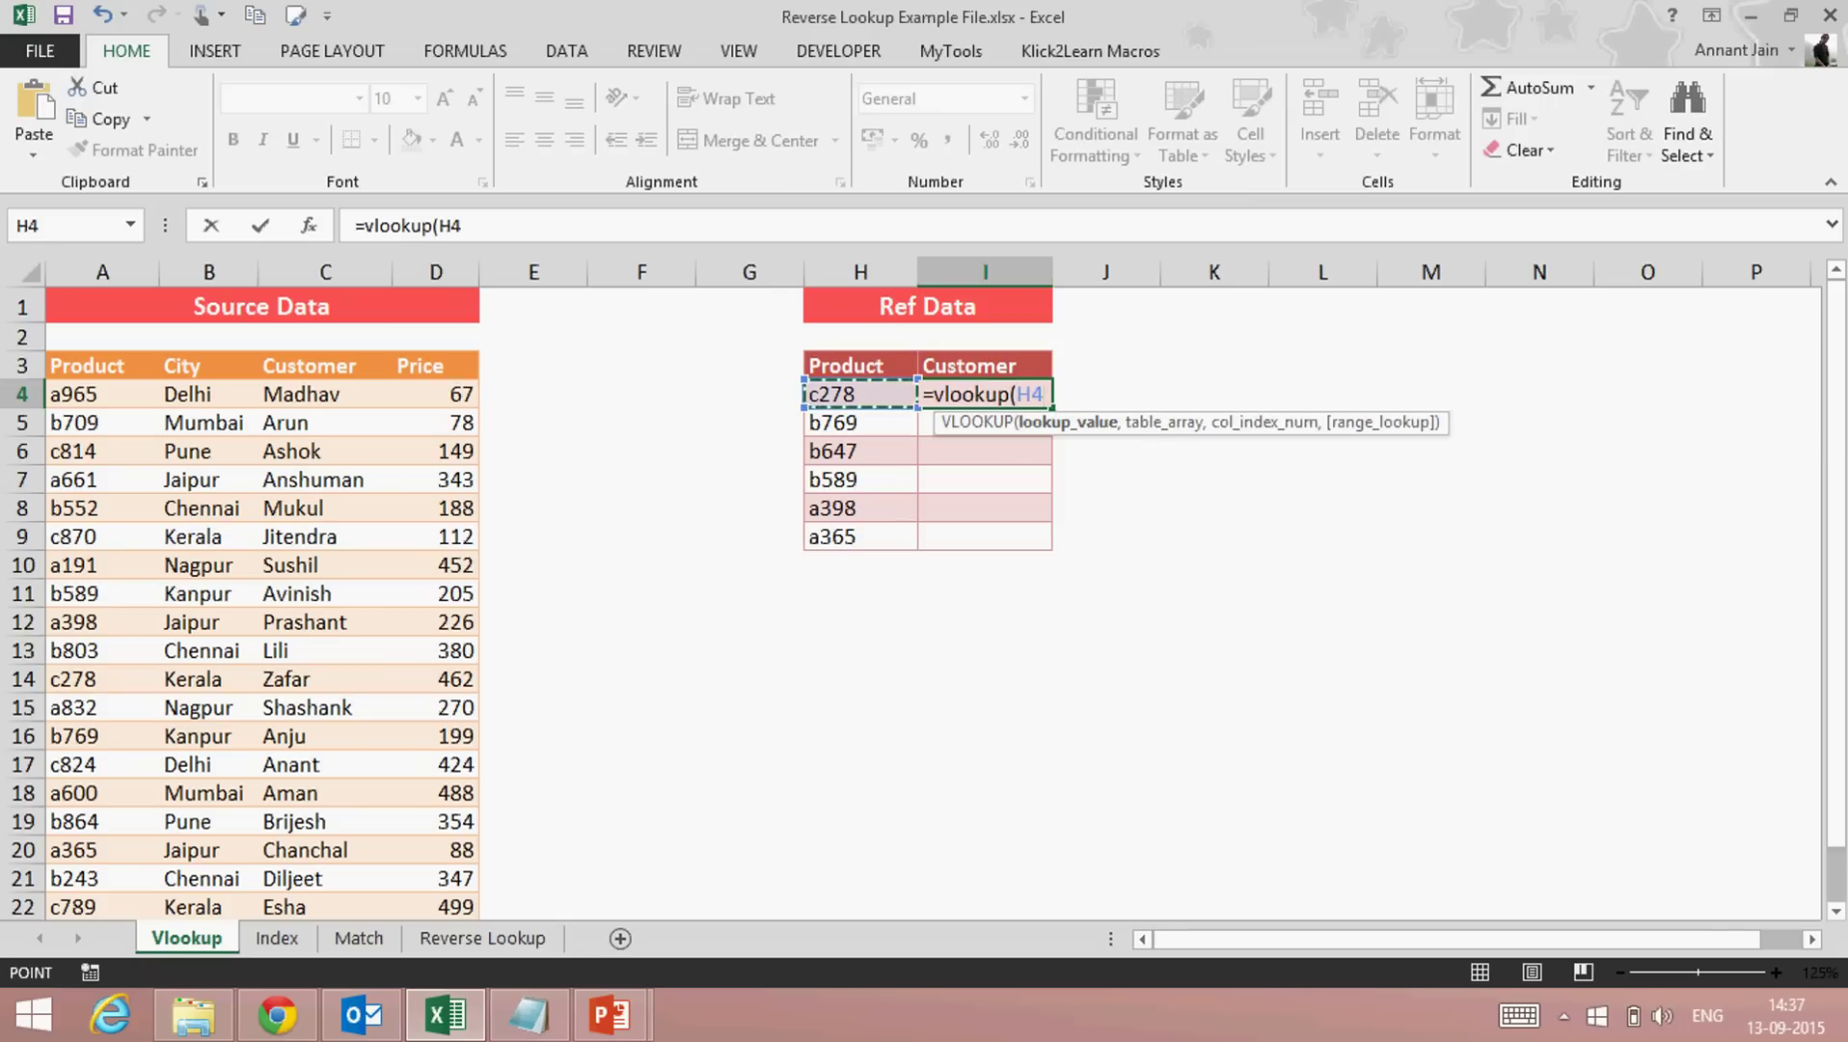
text(,)
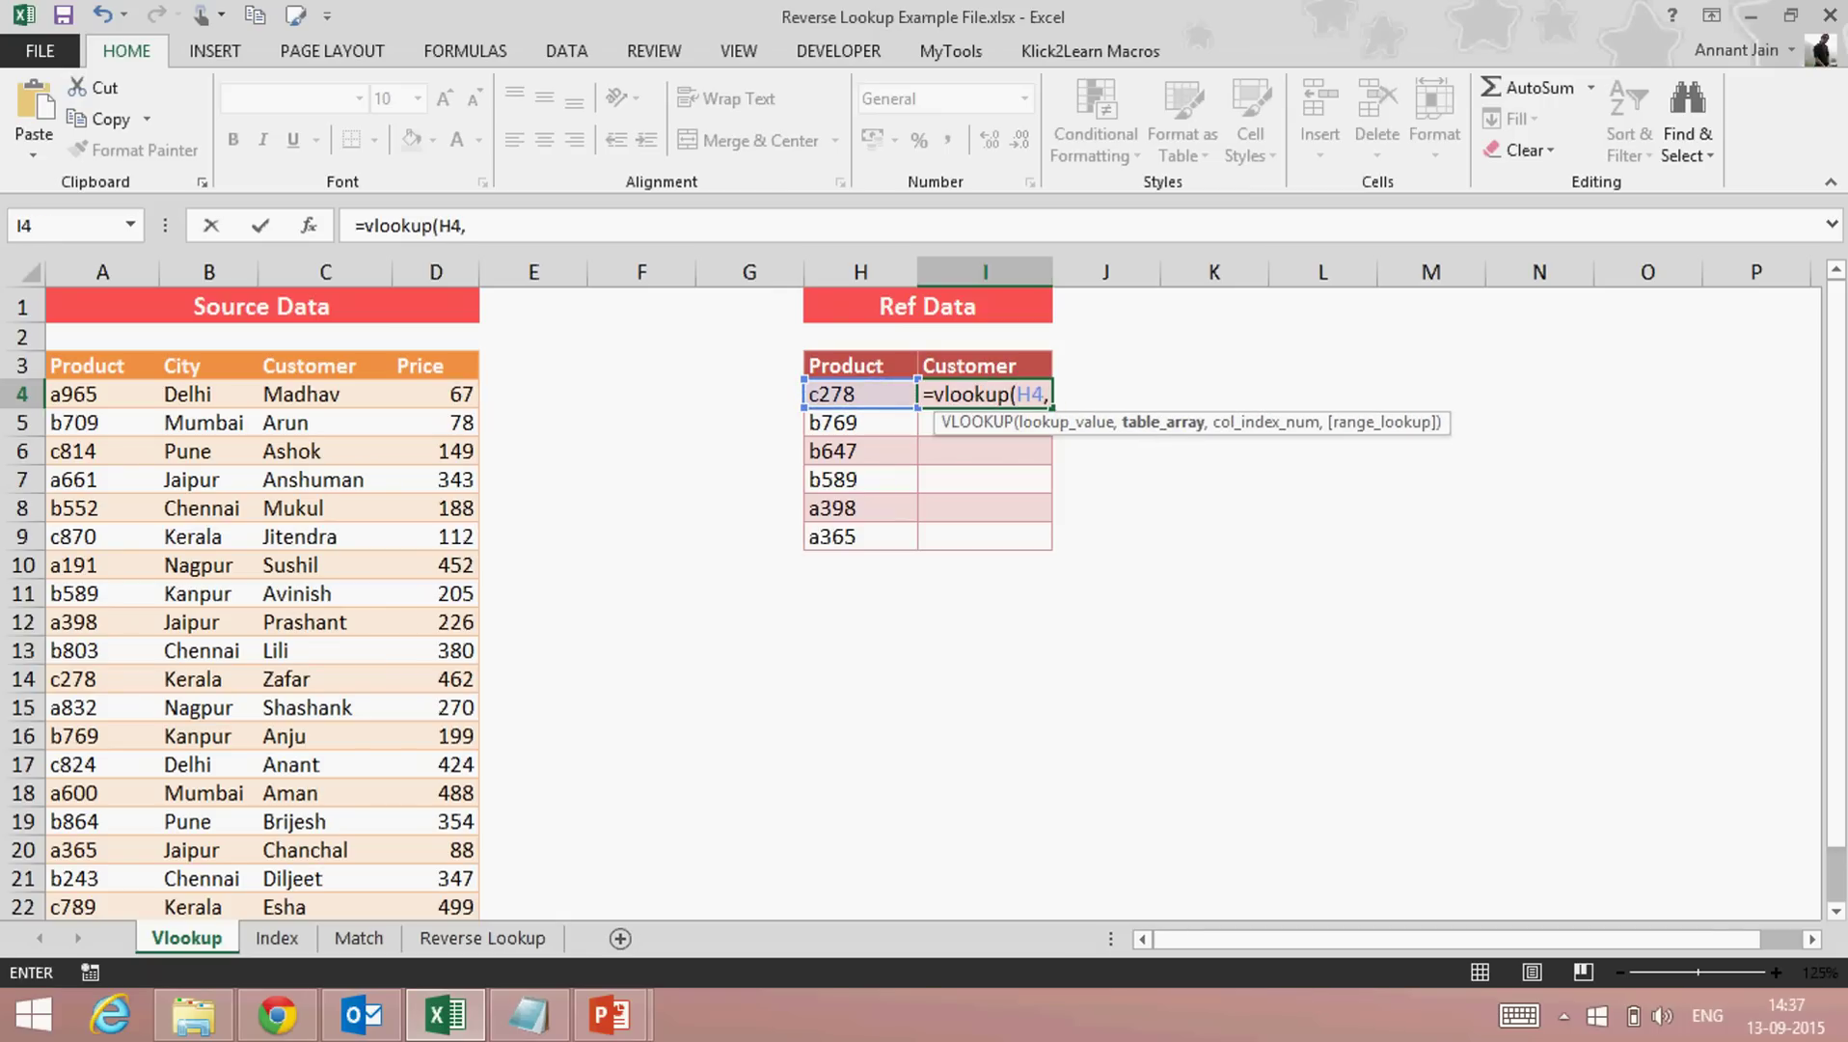
drag(77, 365, 478, 368)
key(ctrl+shift+Down)
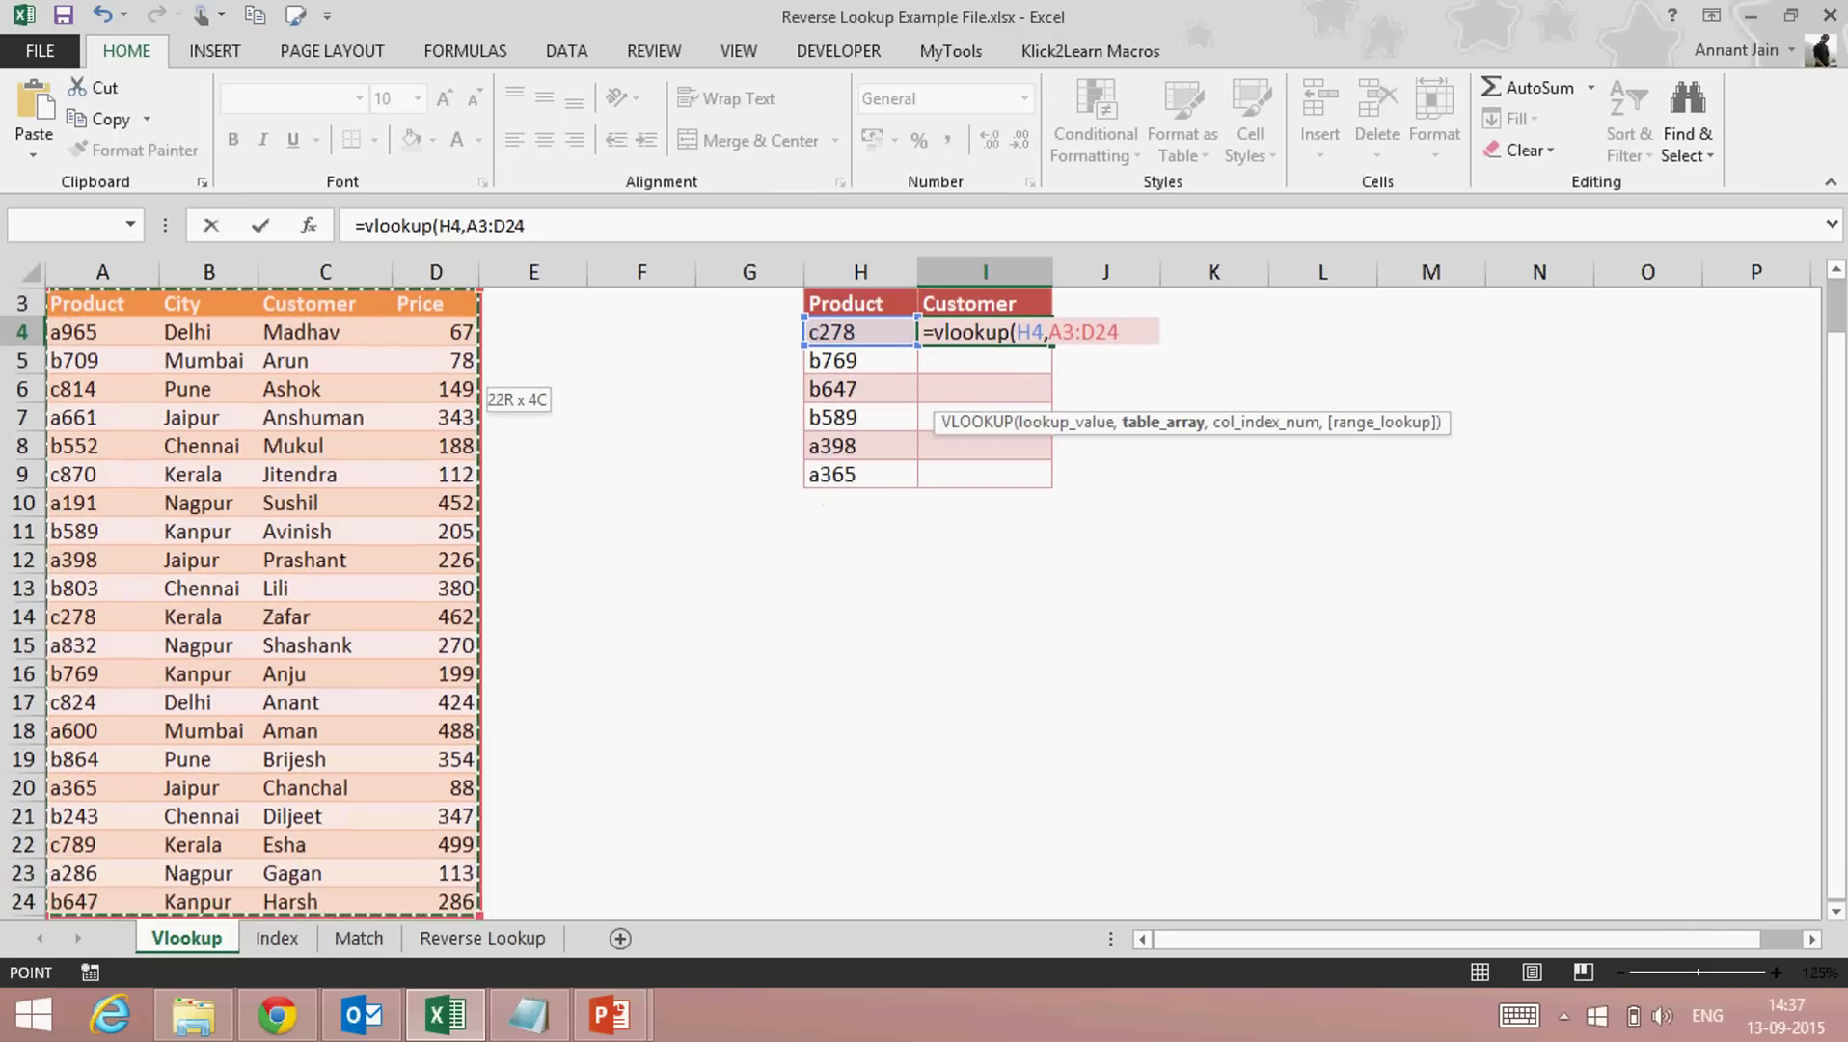
key(F4)
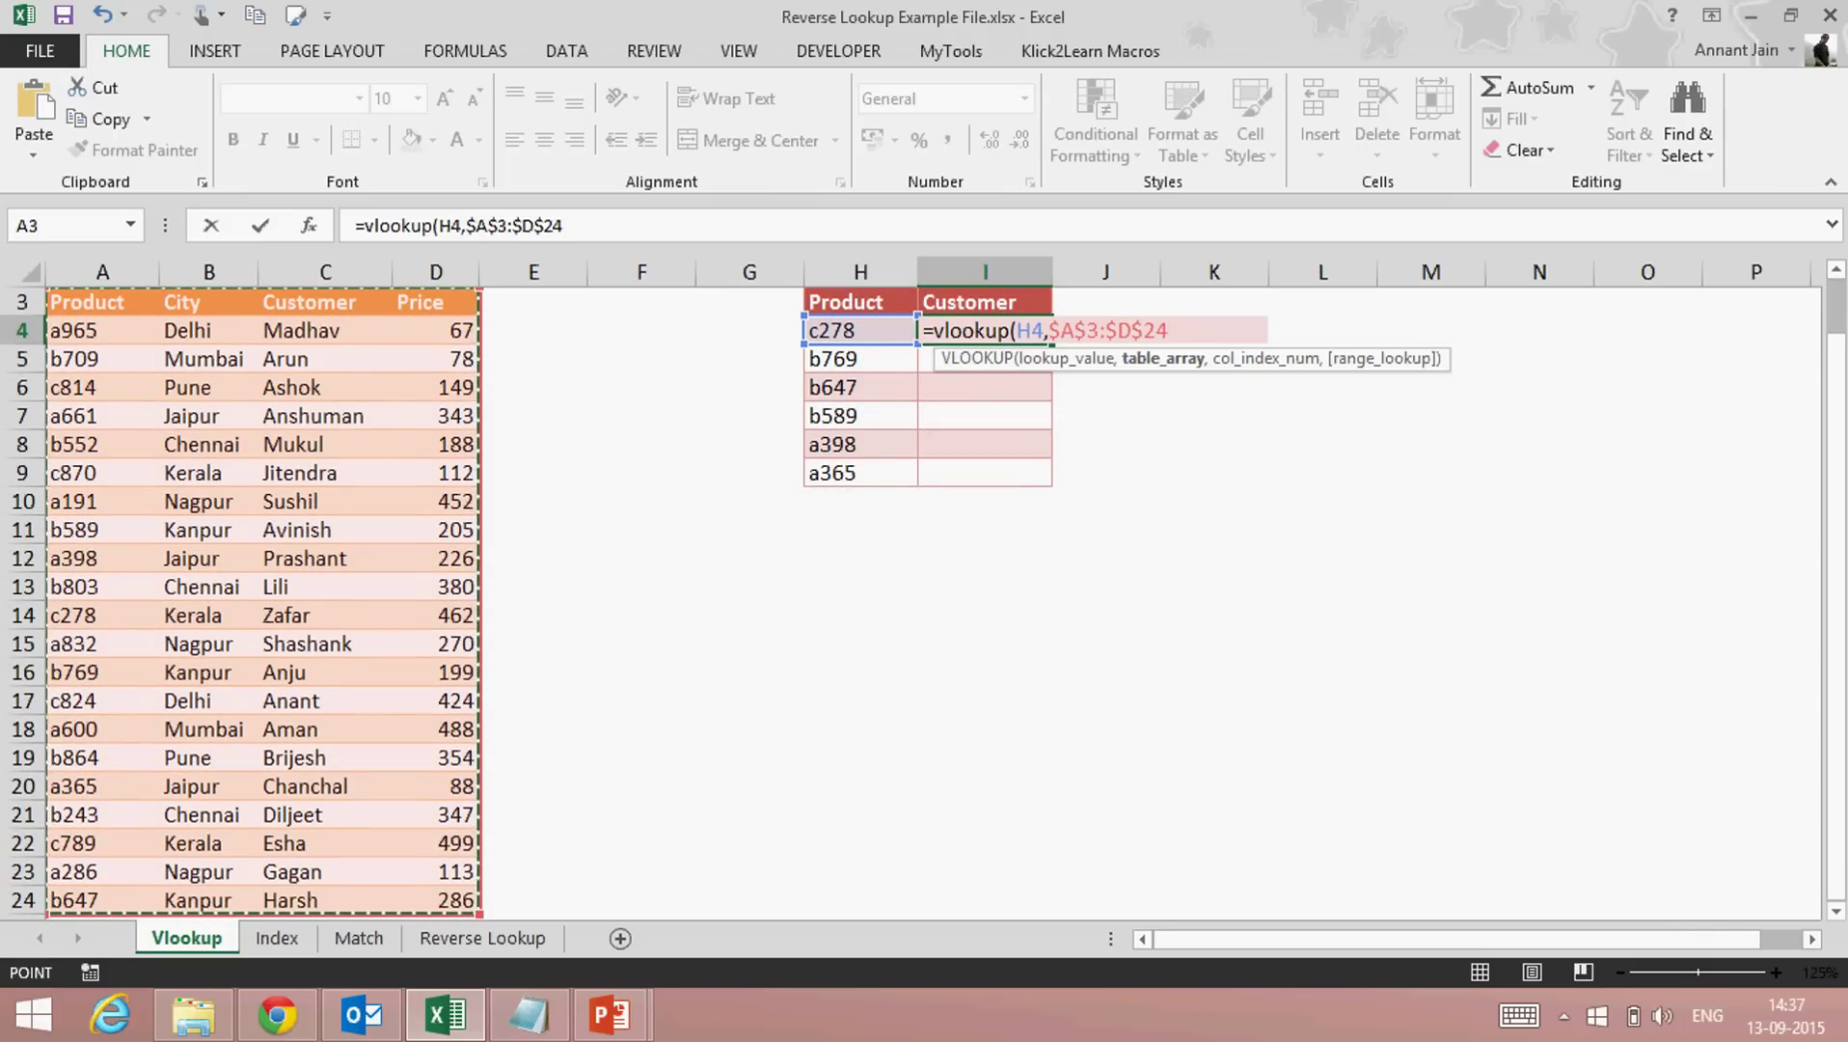
text(,)
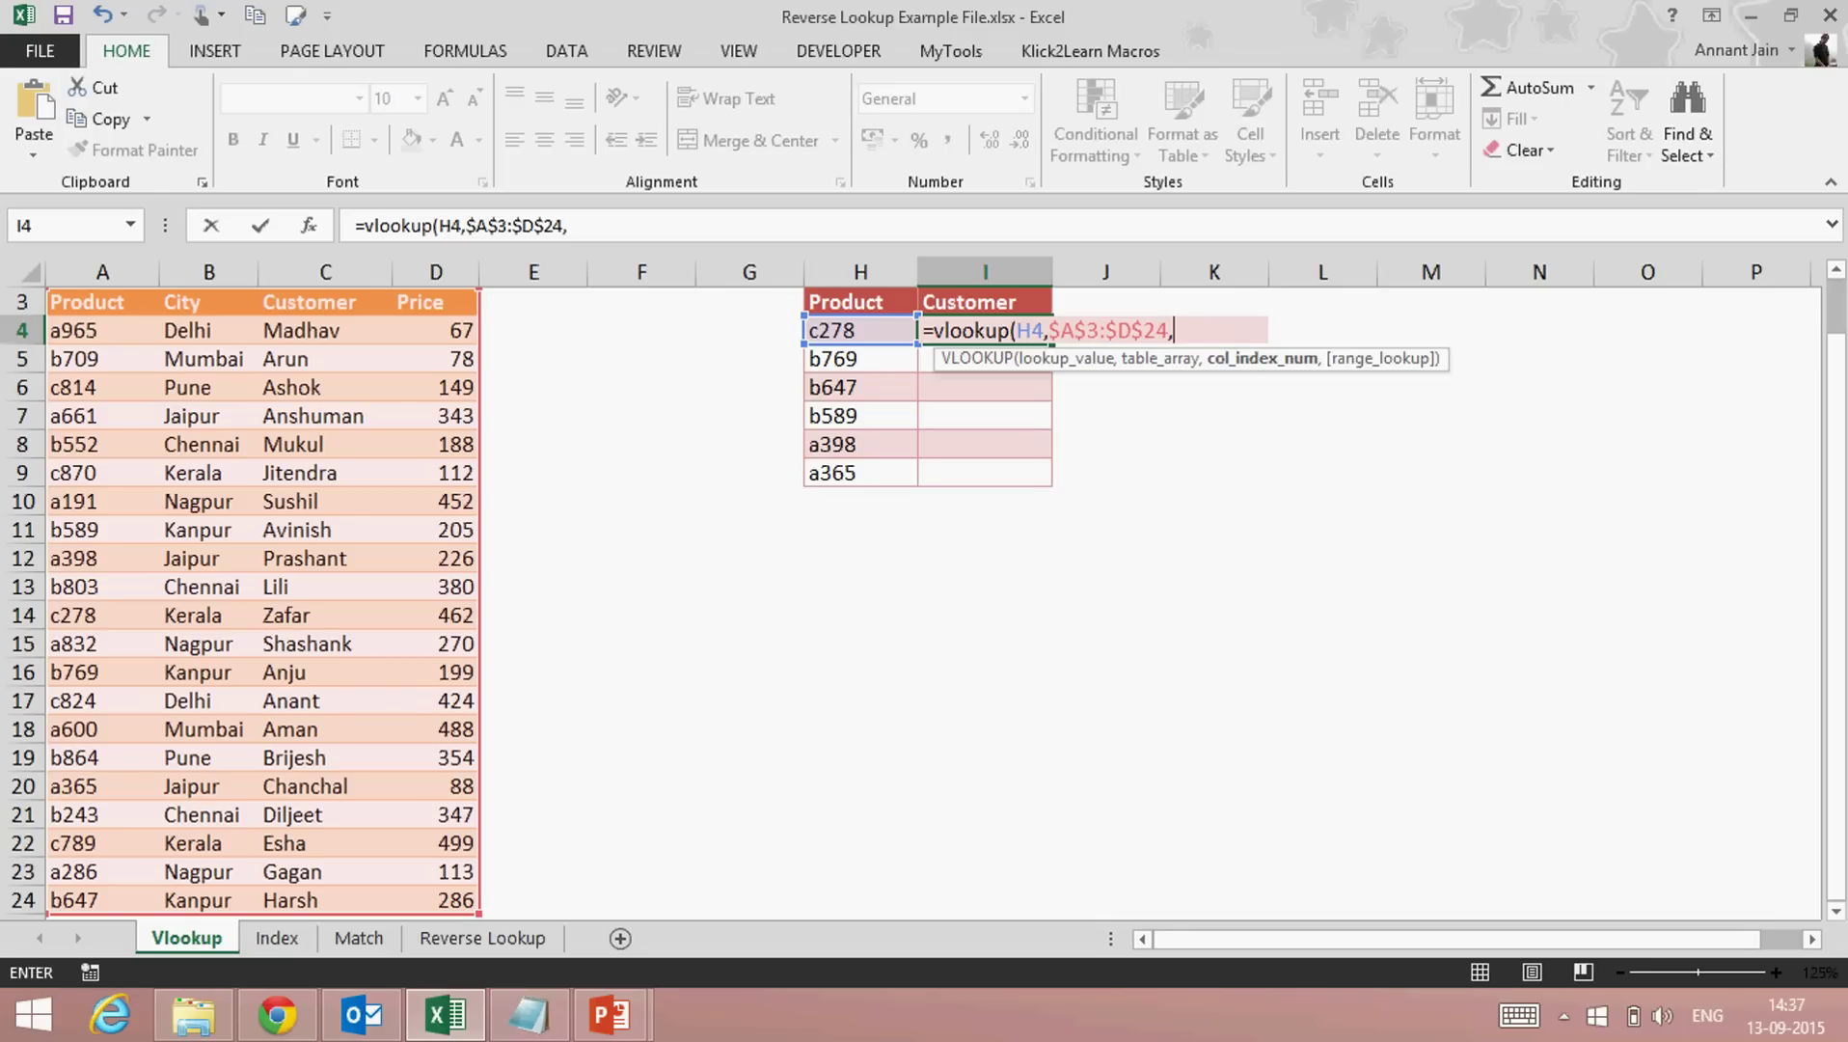
text(3,0)
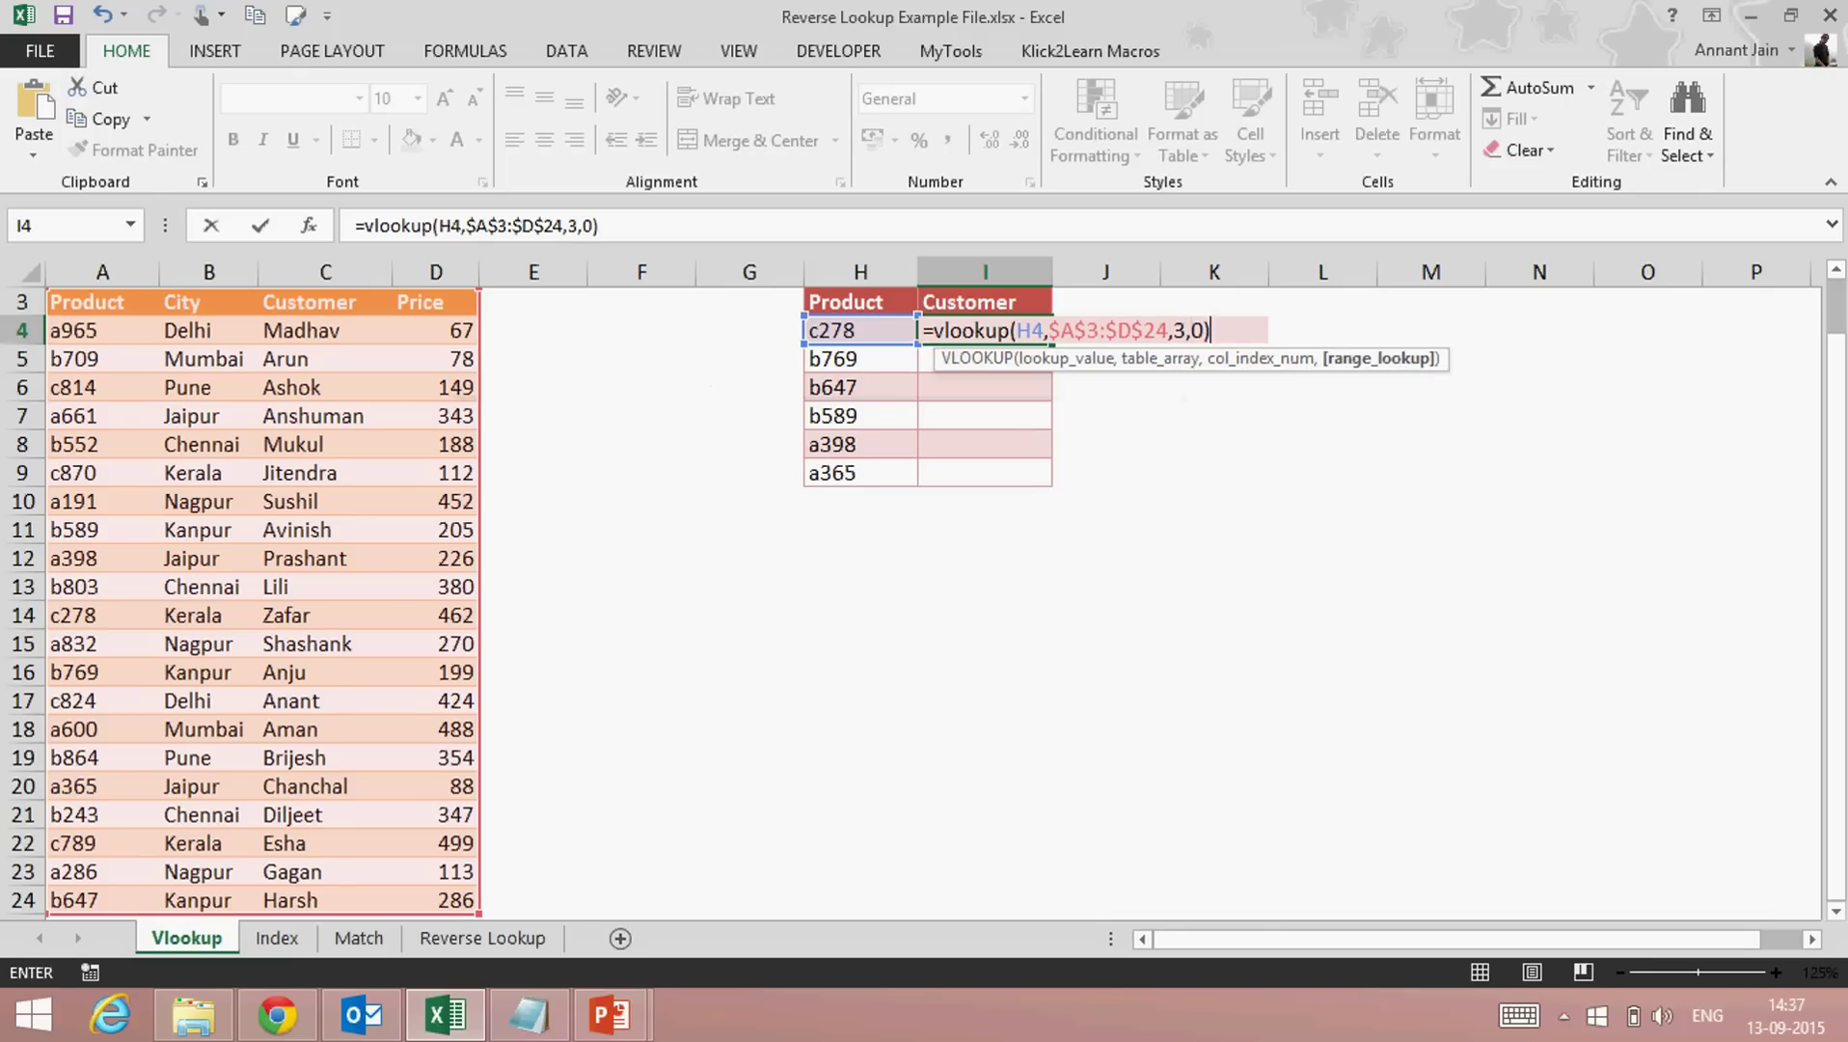
text())
key(ctrl+Return)
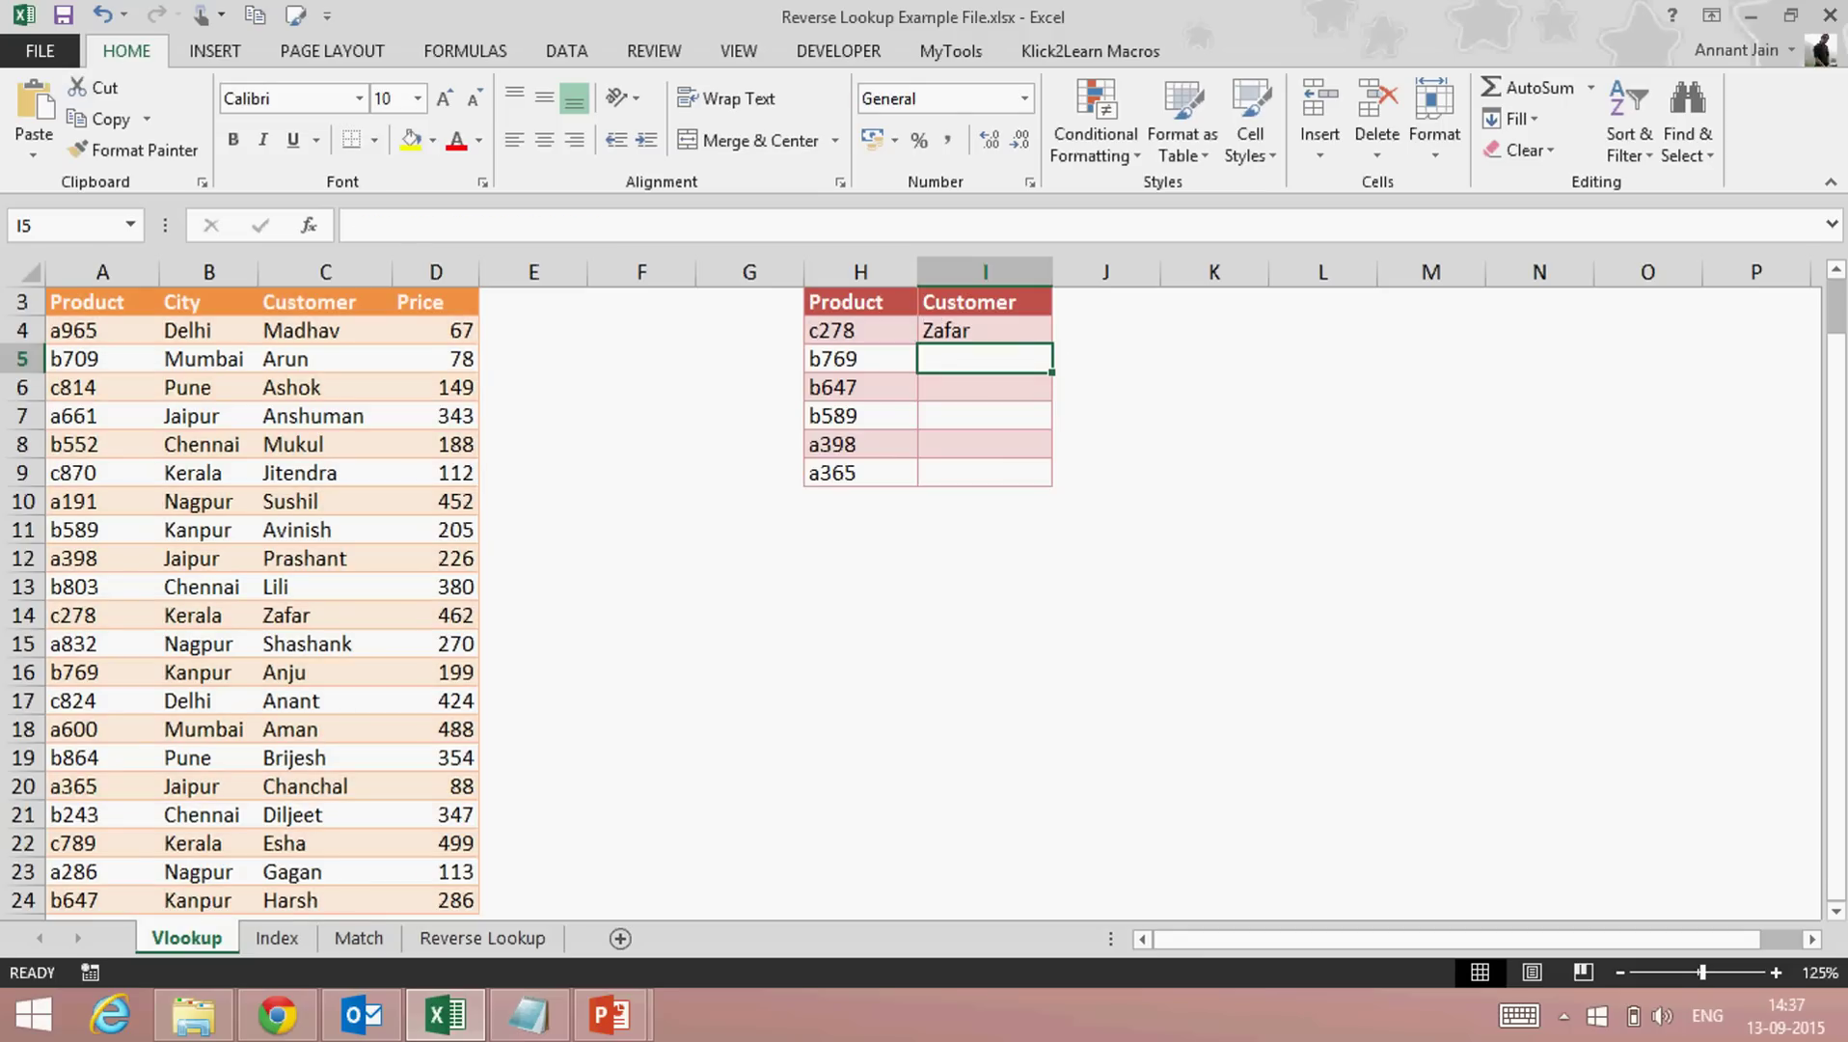
Copy the VLOOKUP formula from I4 and paste it into I4:I9 for all Ref Data products
key(Up)
key(ctrl+c)
key(Left)
key(ctrl+Down)
key(Right)
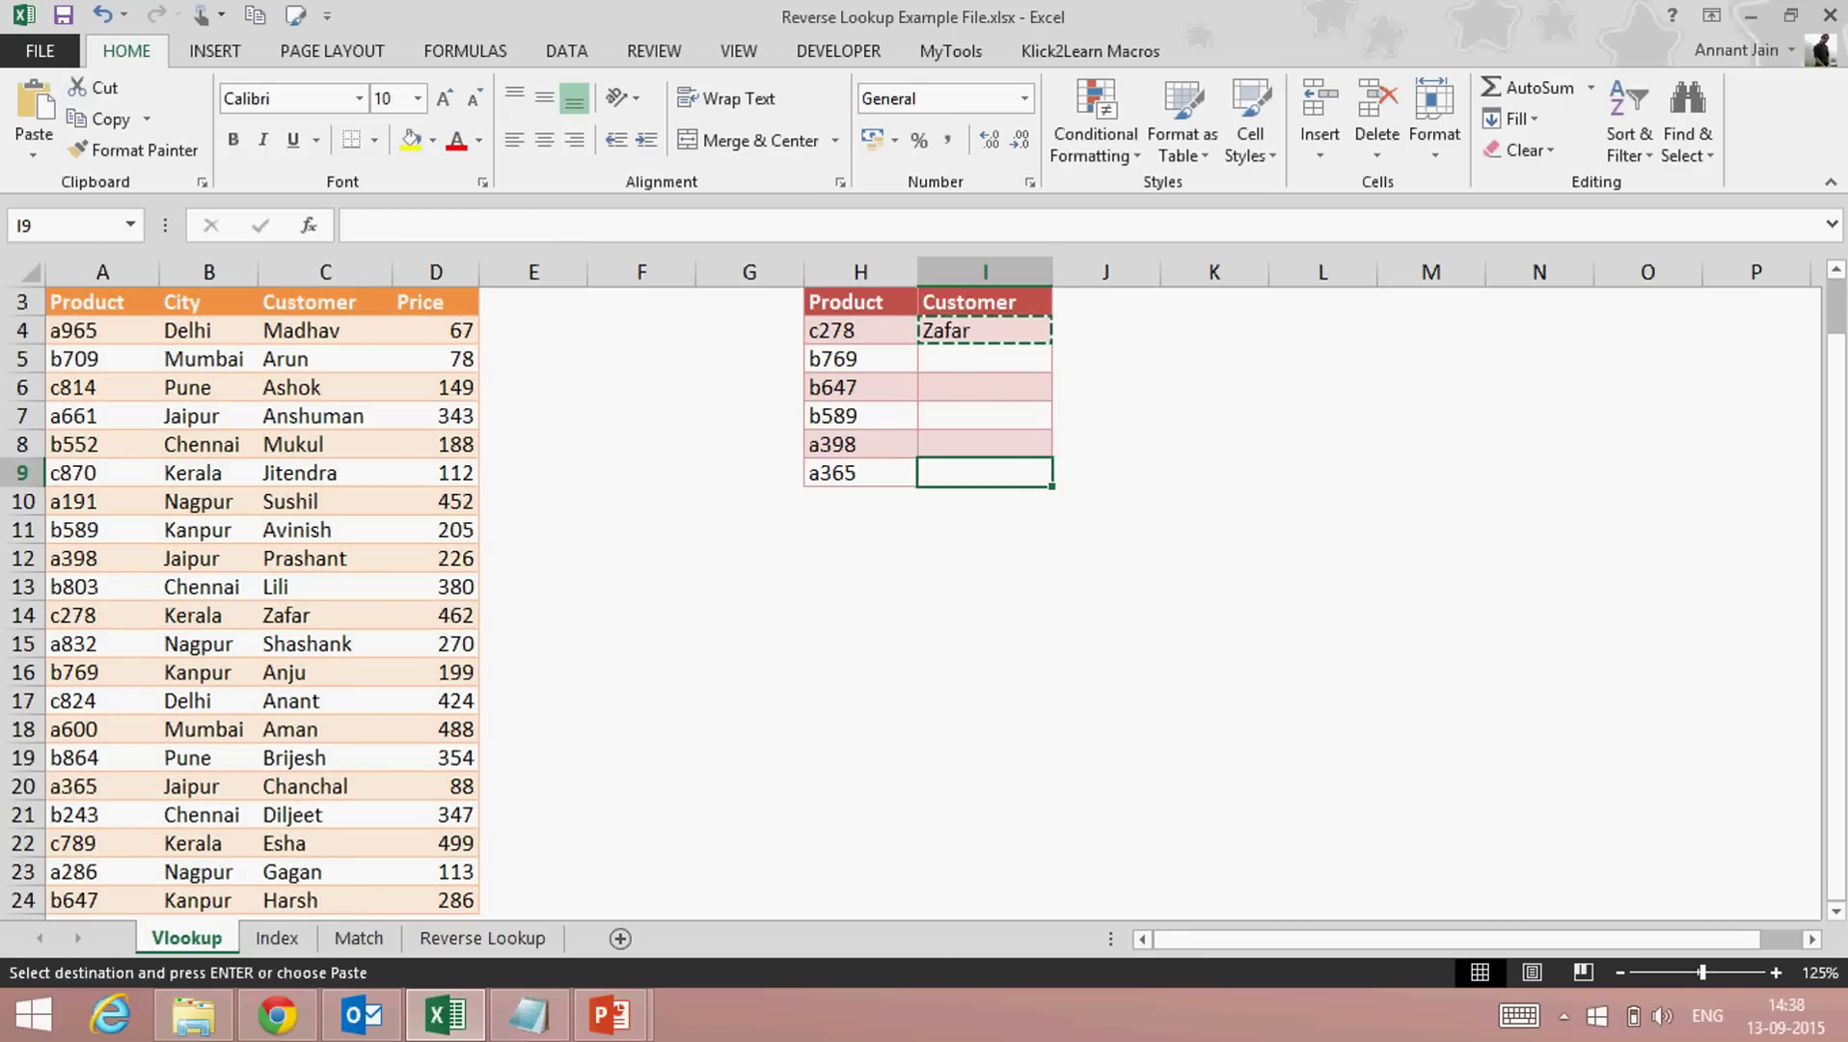
key(ctrl+shift+Up)
key(ctrl+v)
key(Up)
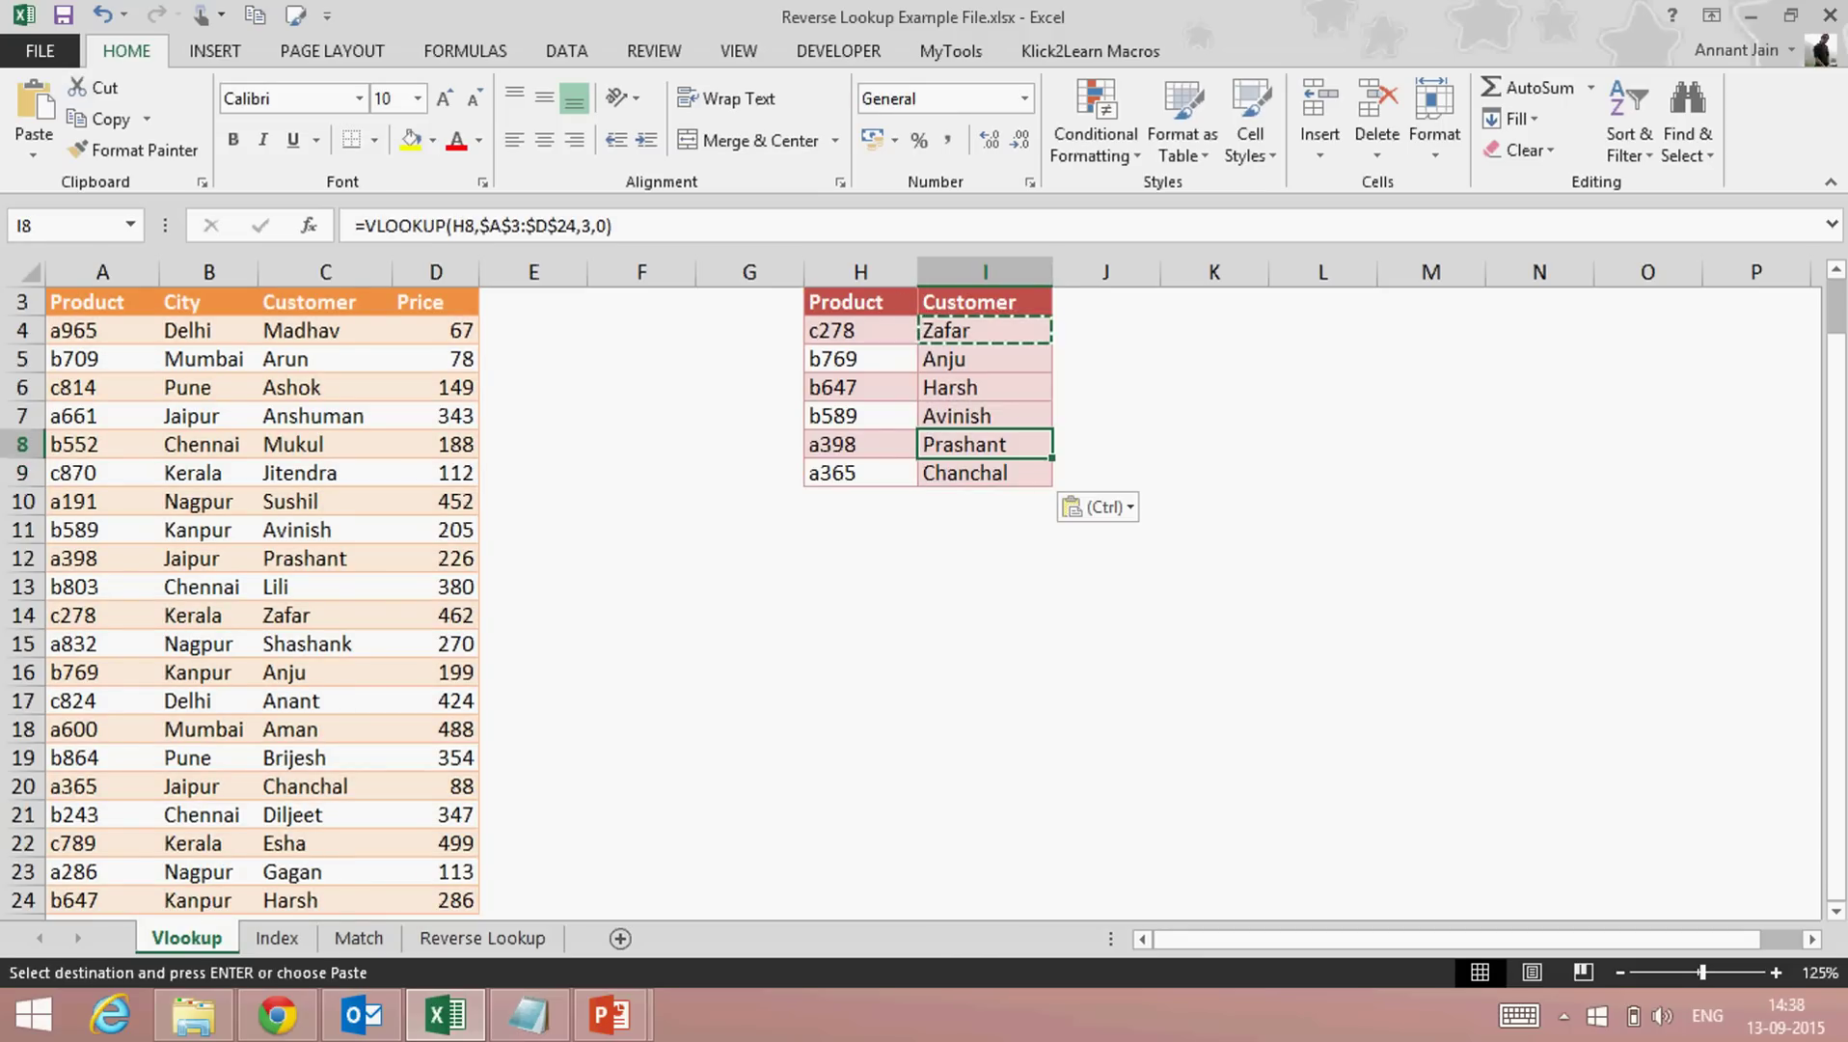
key(Escape)
key(ctrl+Up)
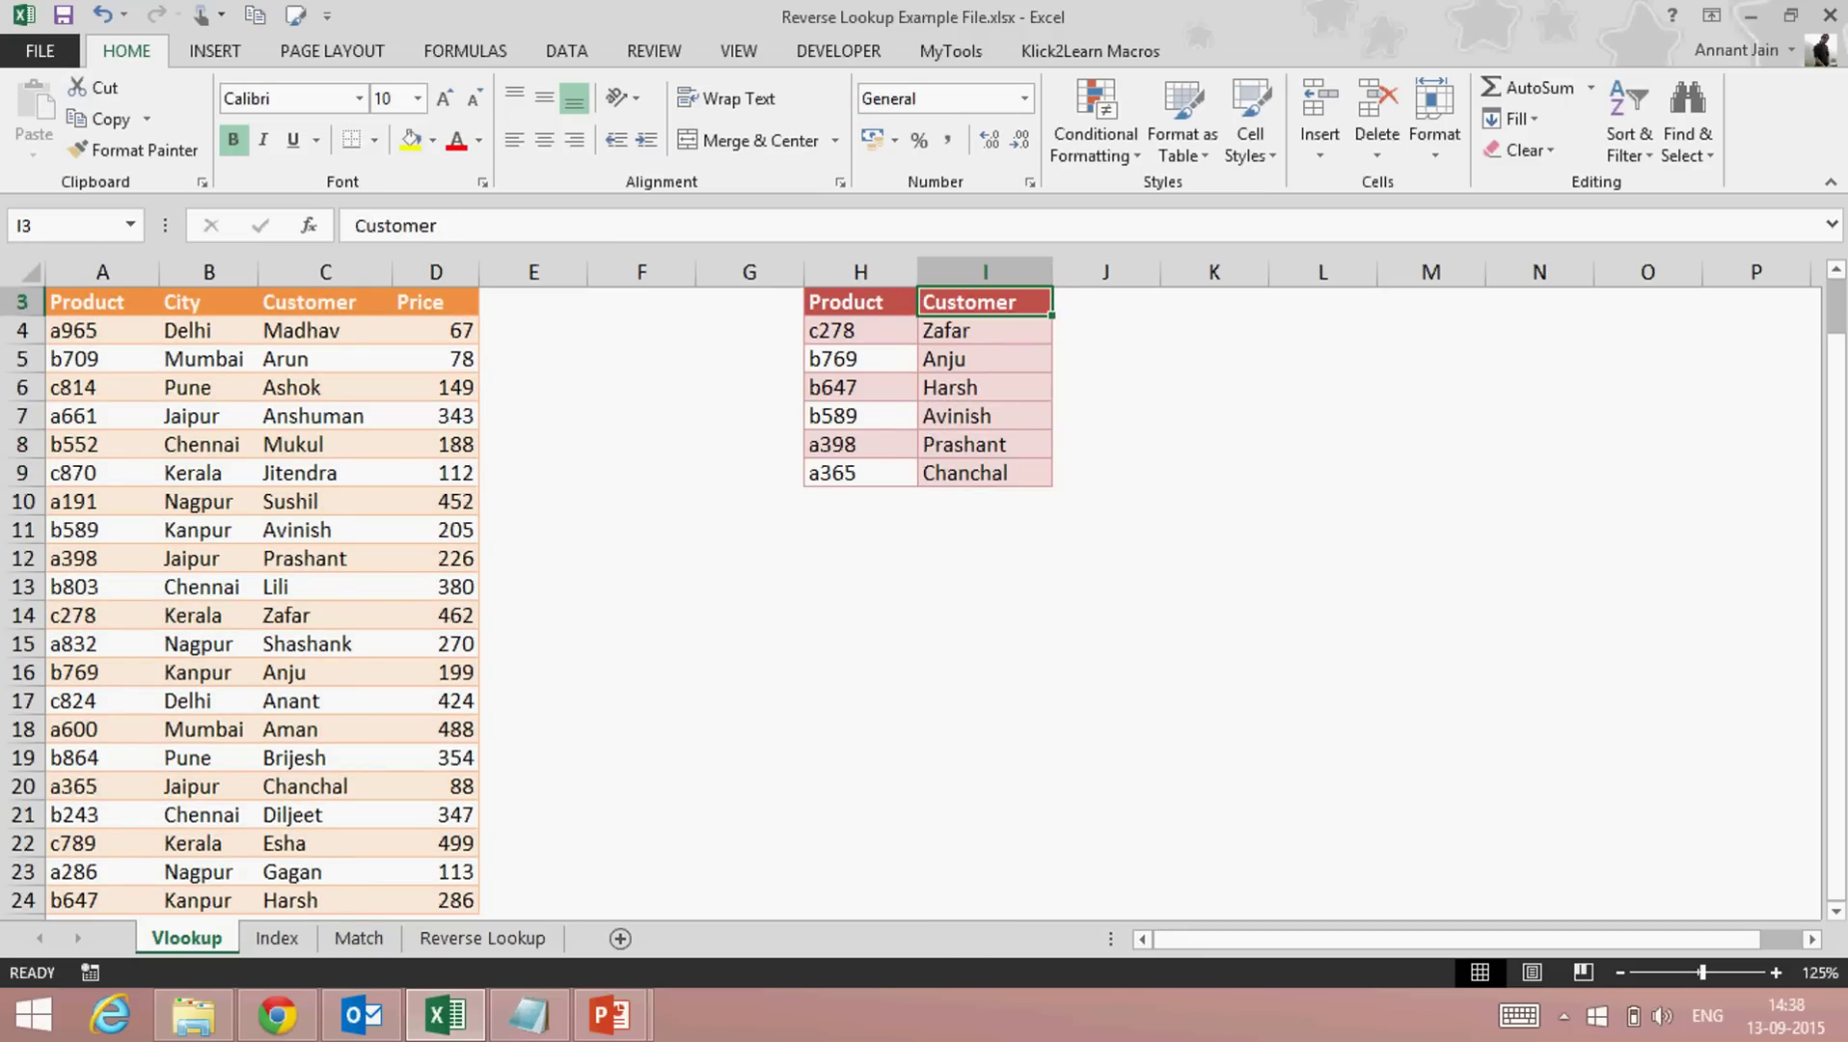
key(Down)
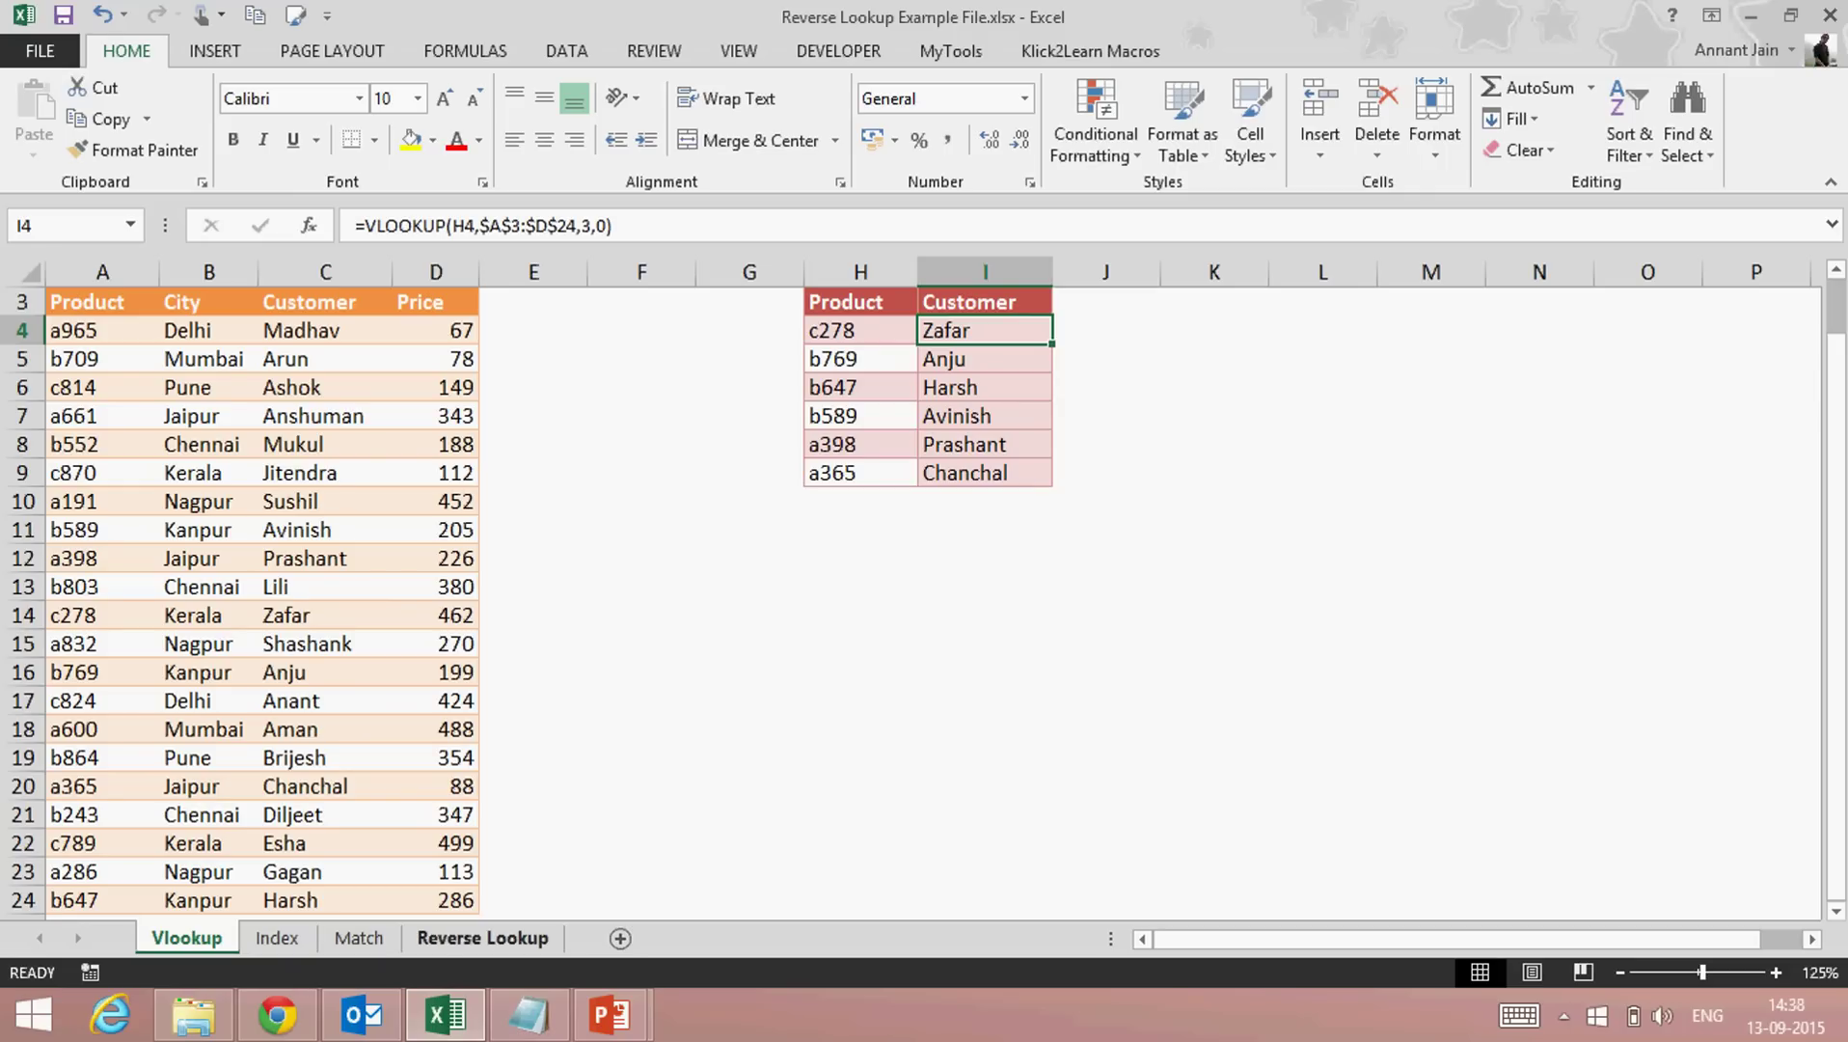
Switch to the Reverse Lookup sheet and review its City, Customer, Product and Price columns
click(483, 937)
key(ctrl+Home)
key(Down)
key(Down)
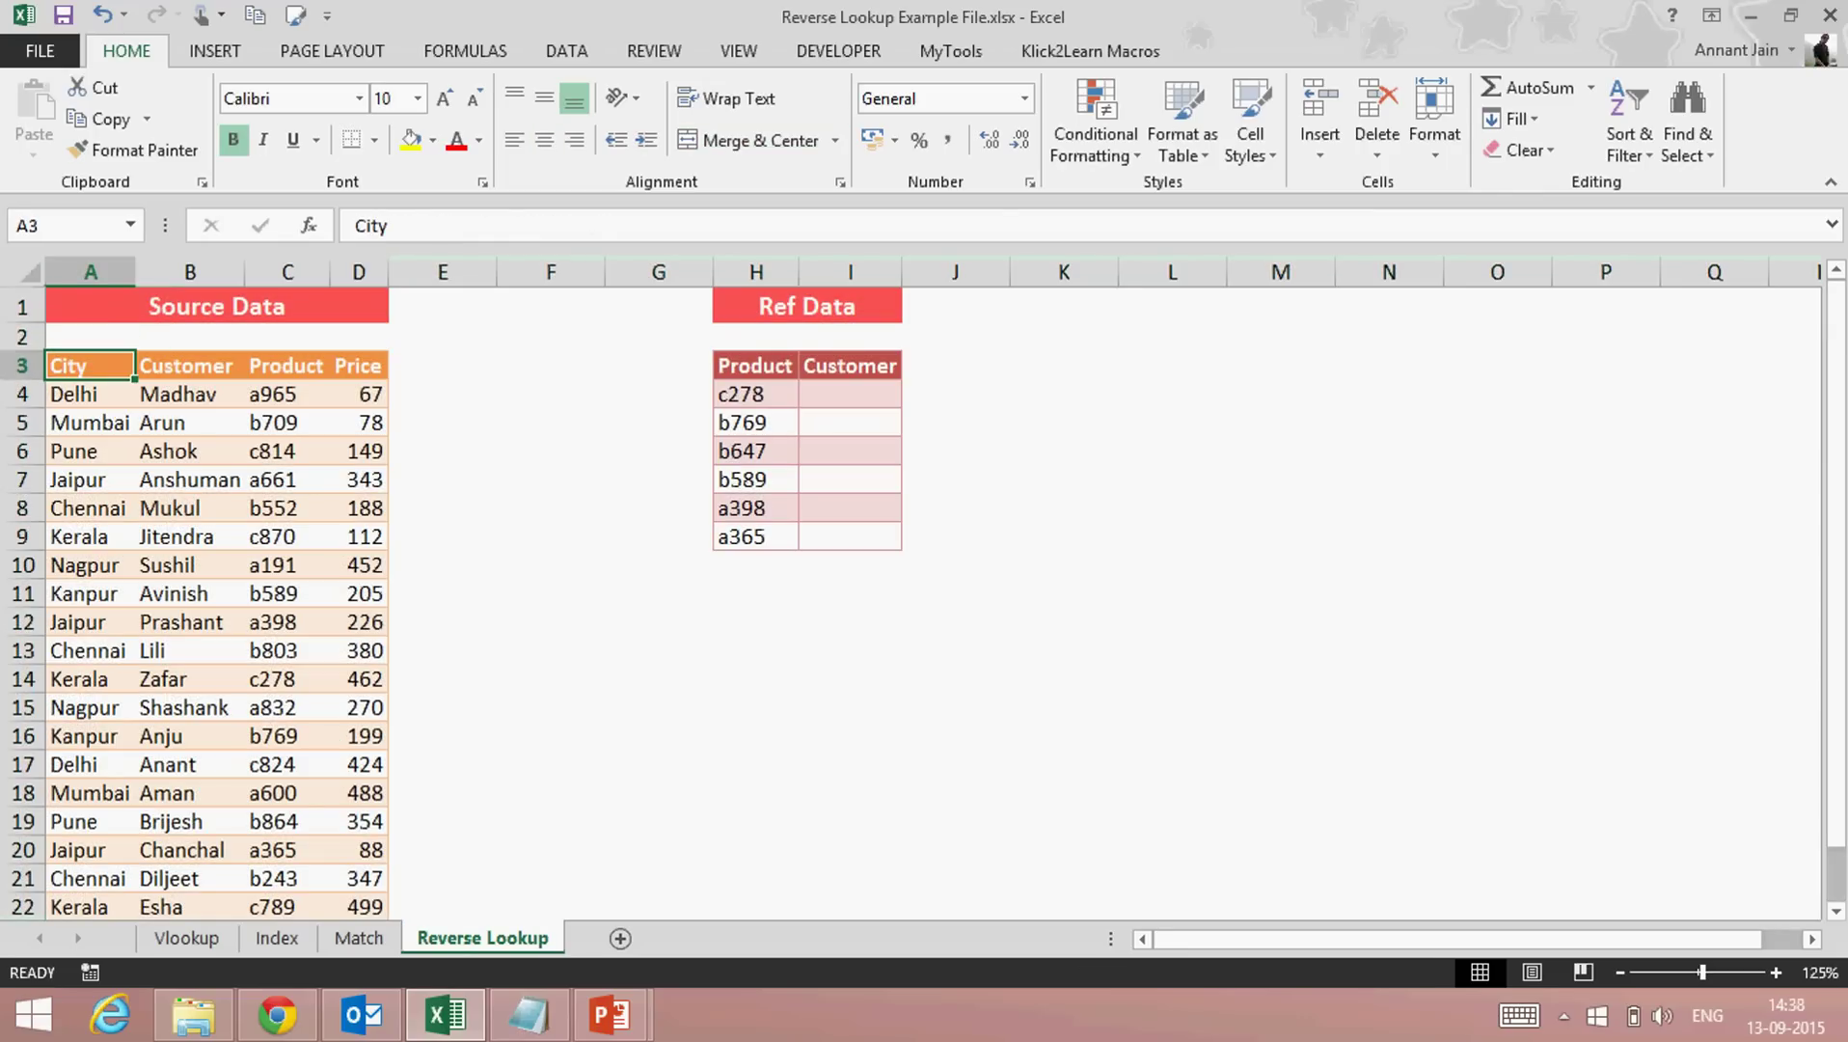
key(Right)
key(Right)
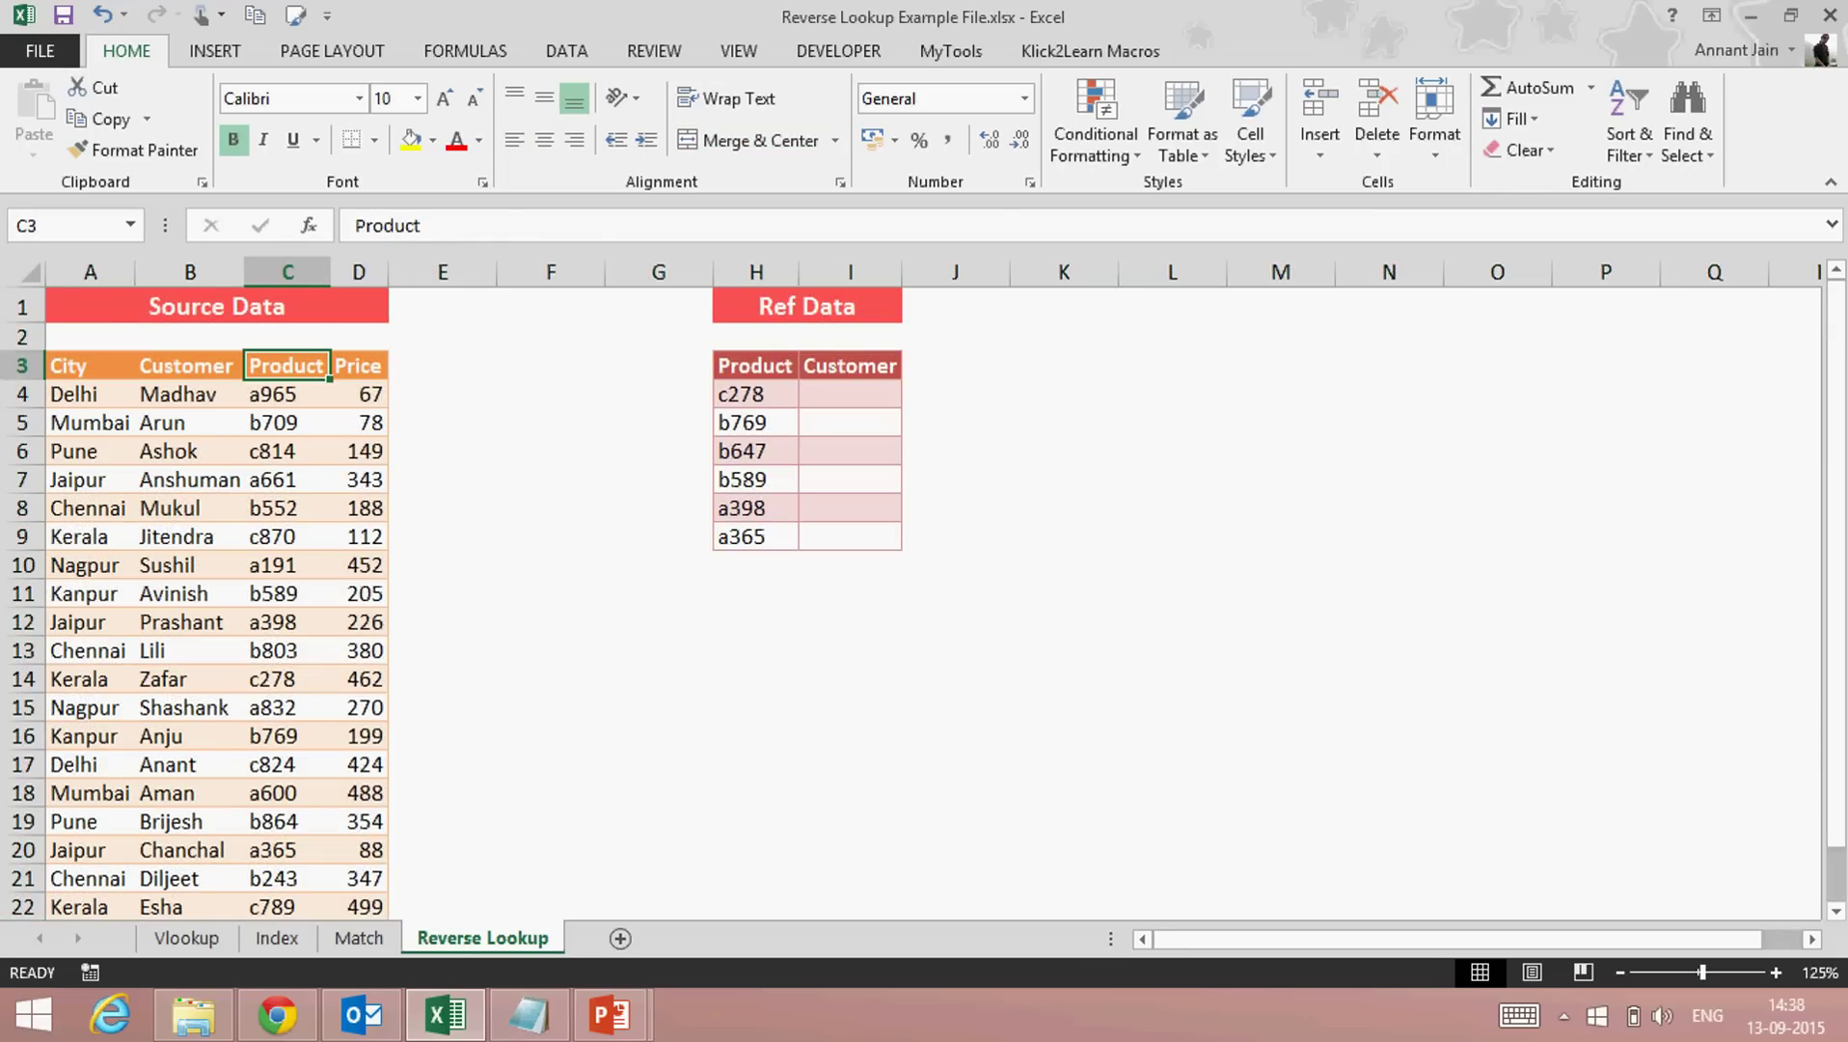
key(Right)
key(Left)
key(Left)
key(Down)
key(Right)
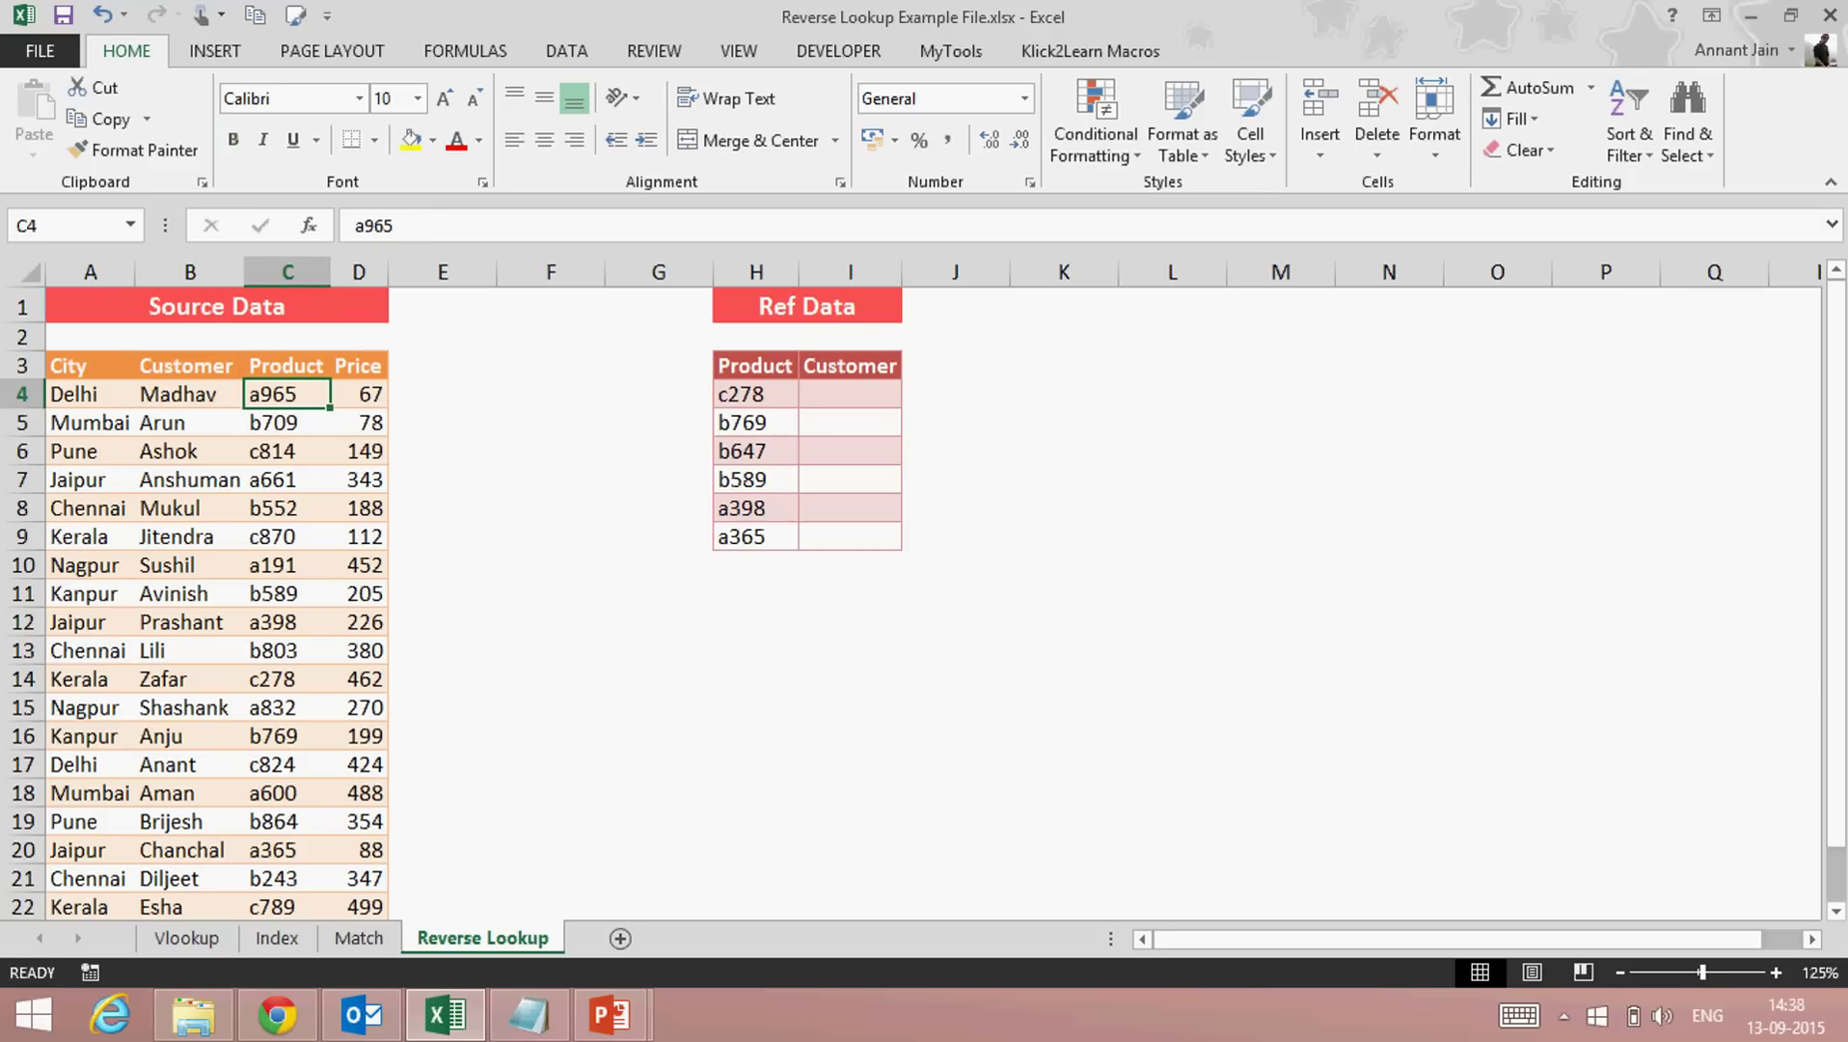
key(Left)
key(Right)
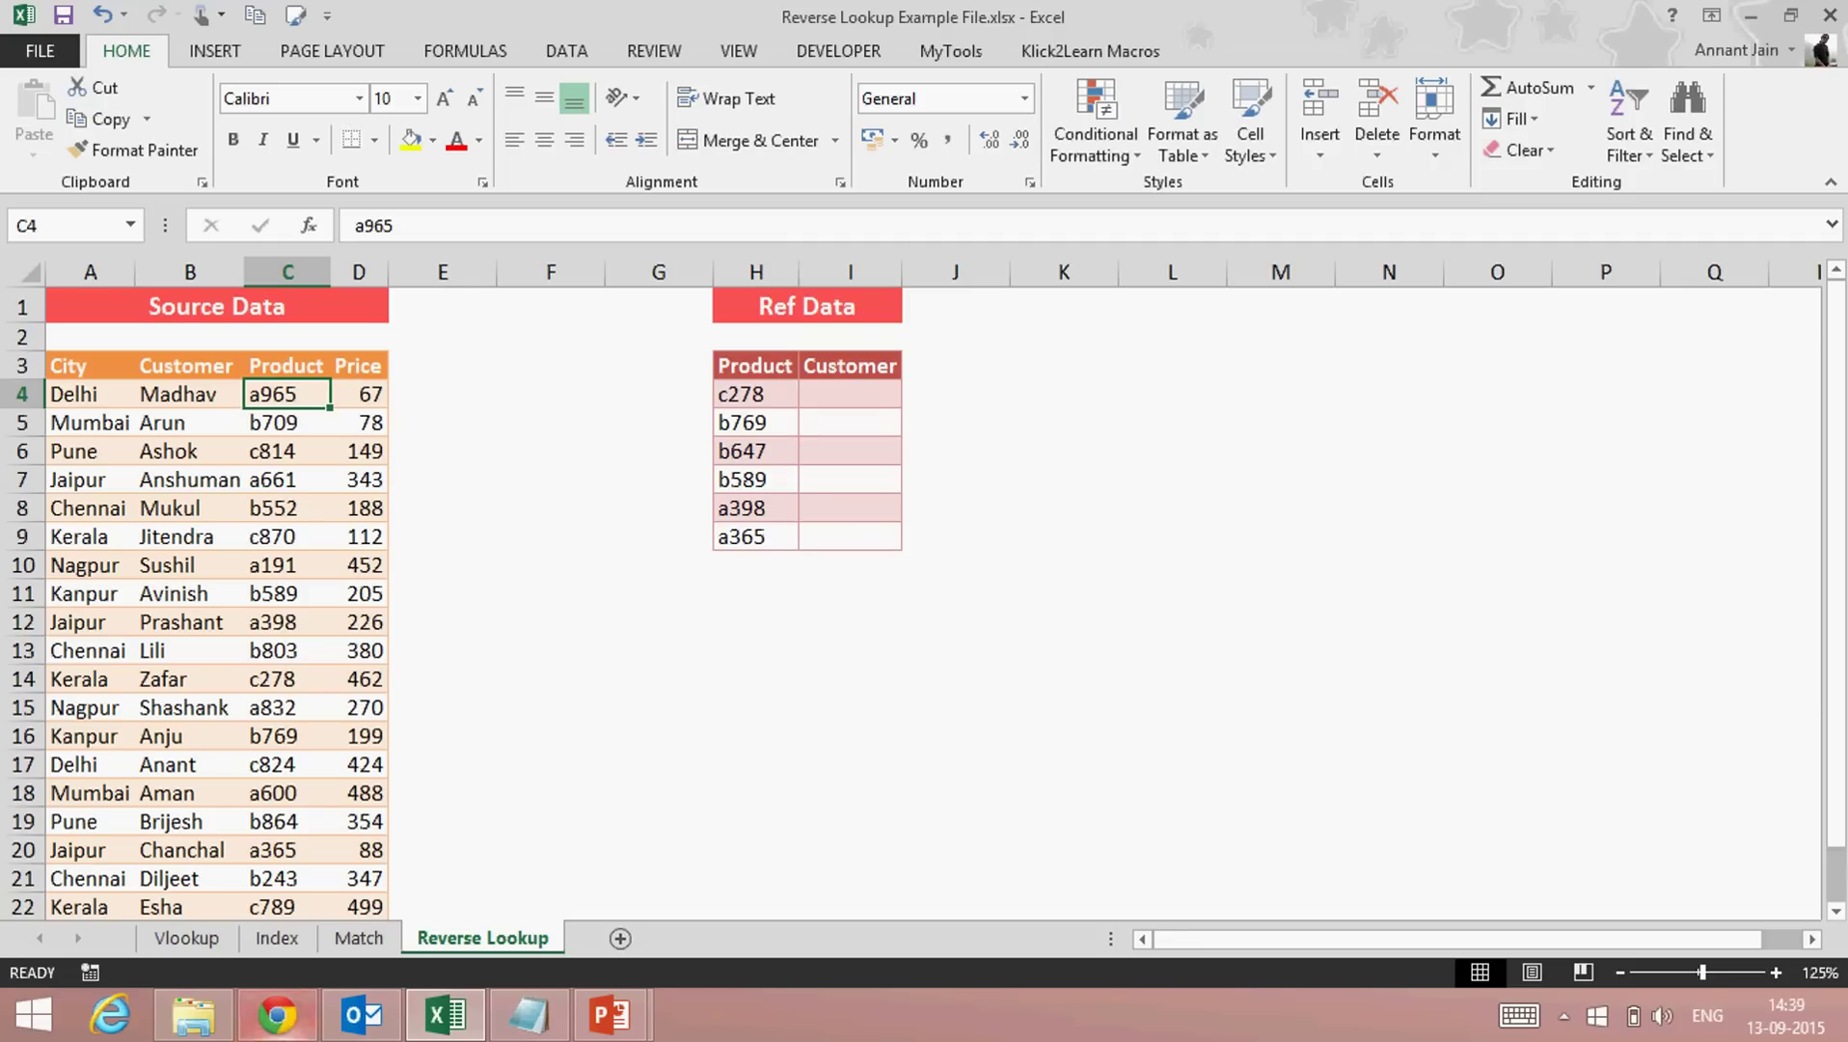
Go to the Index sheet and select the empty Product result cell E5
click(278, 938)
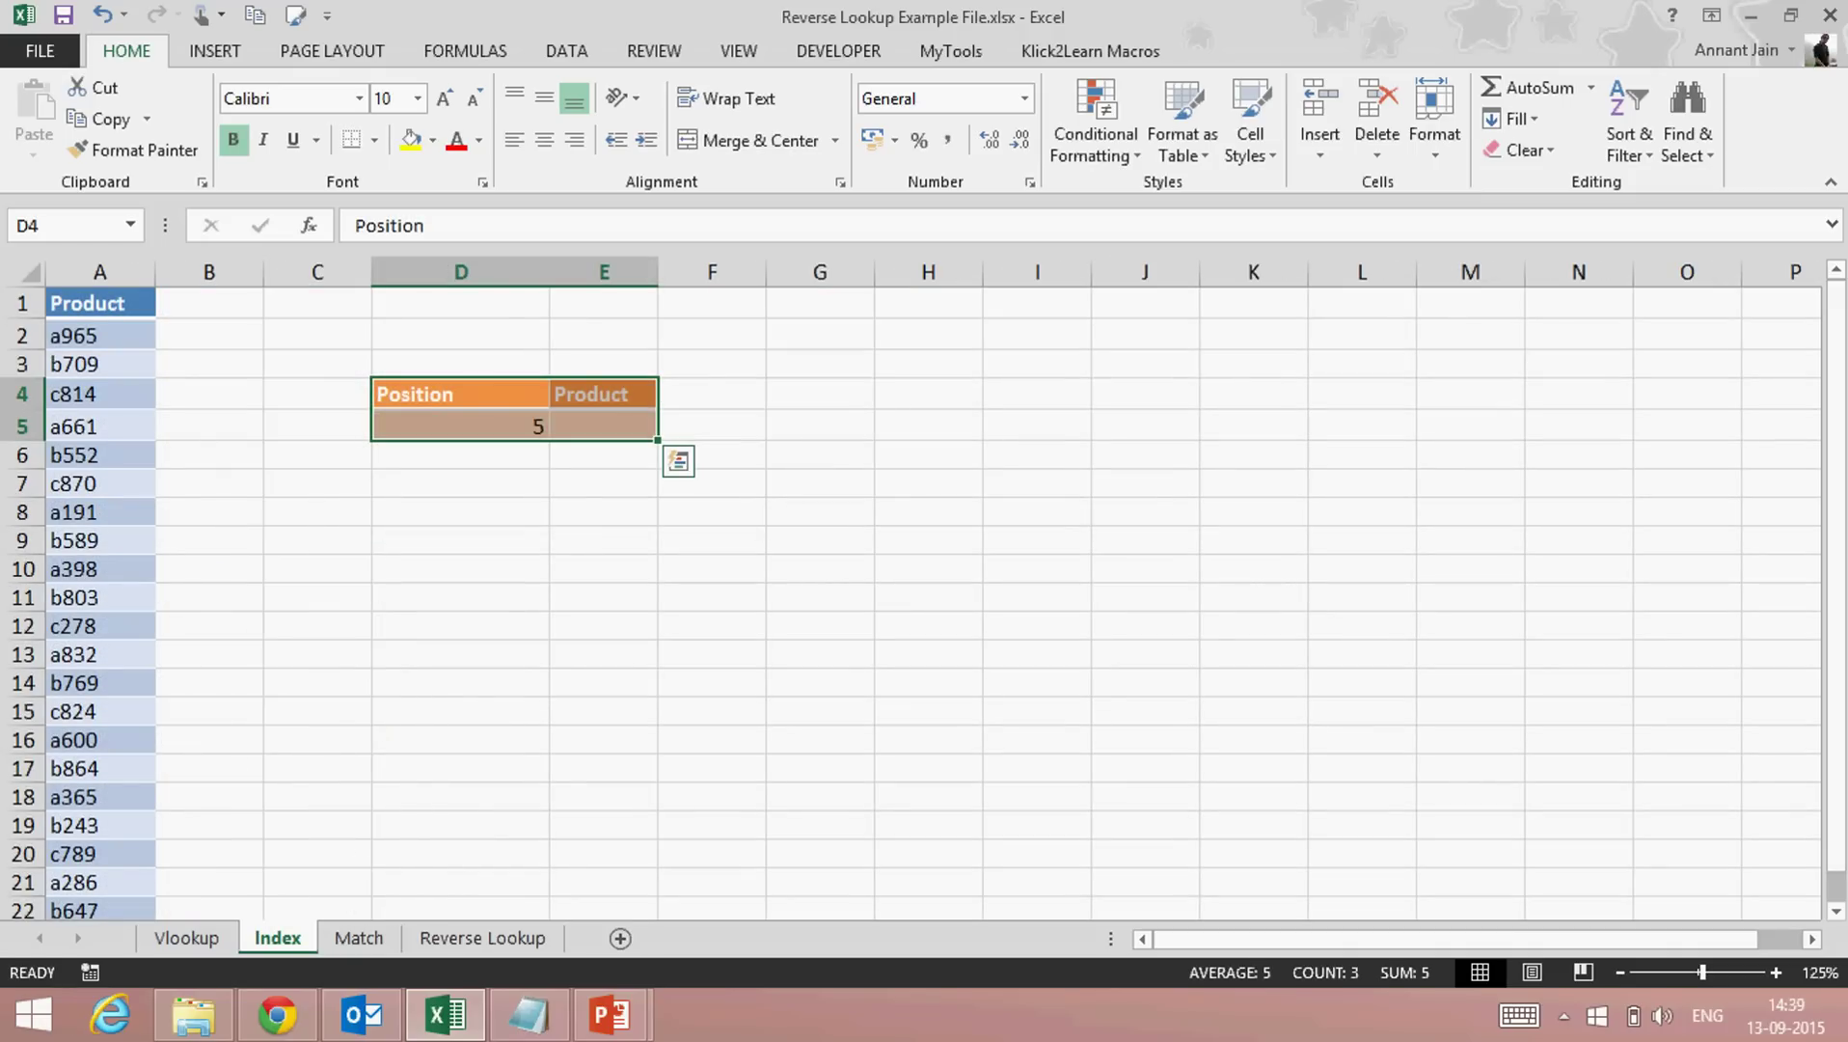
key(Right)
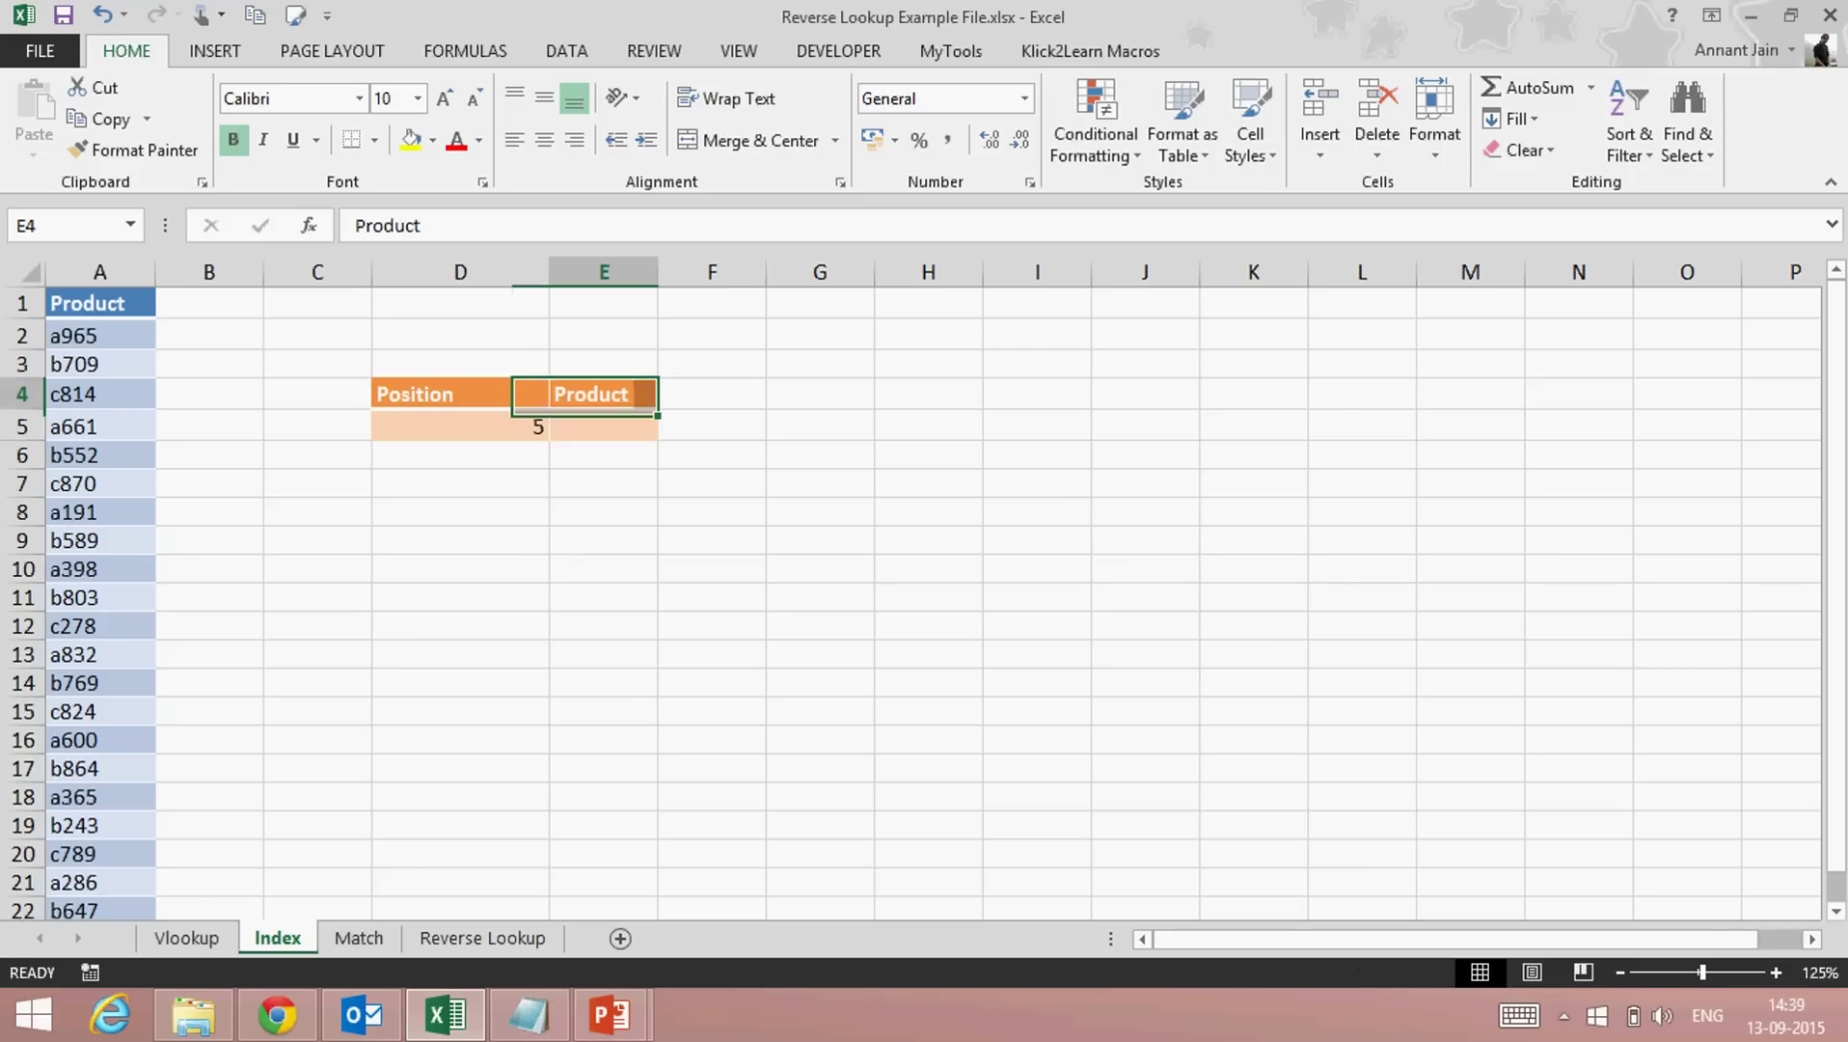
key(Down)
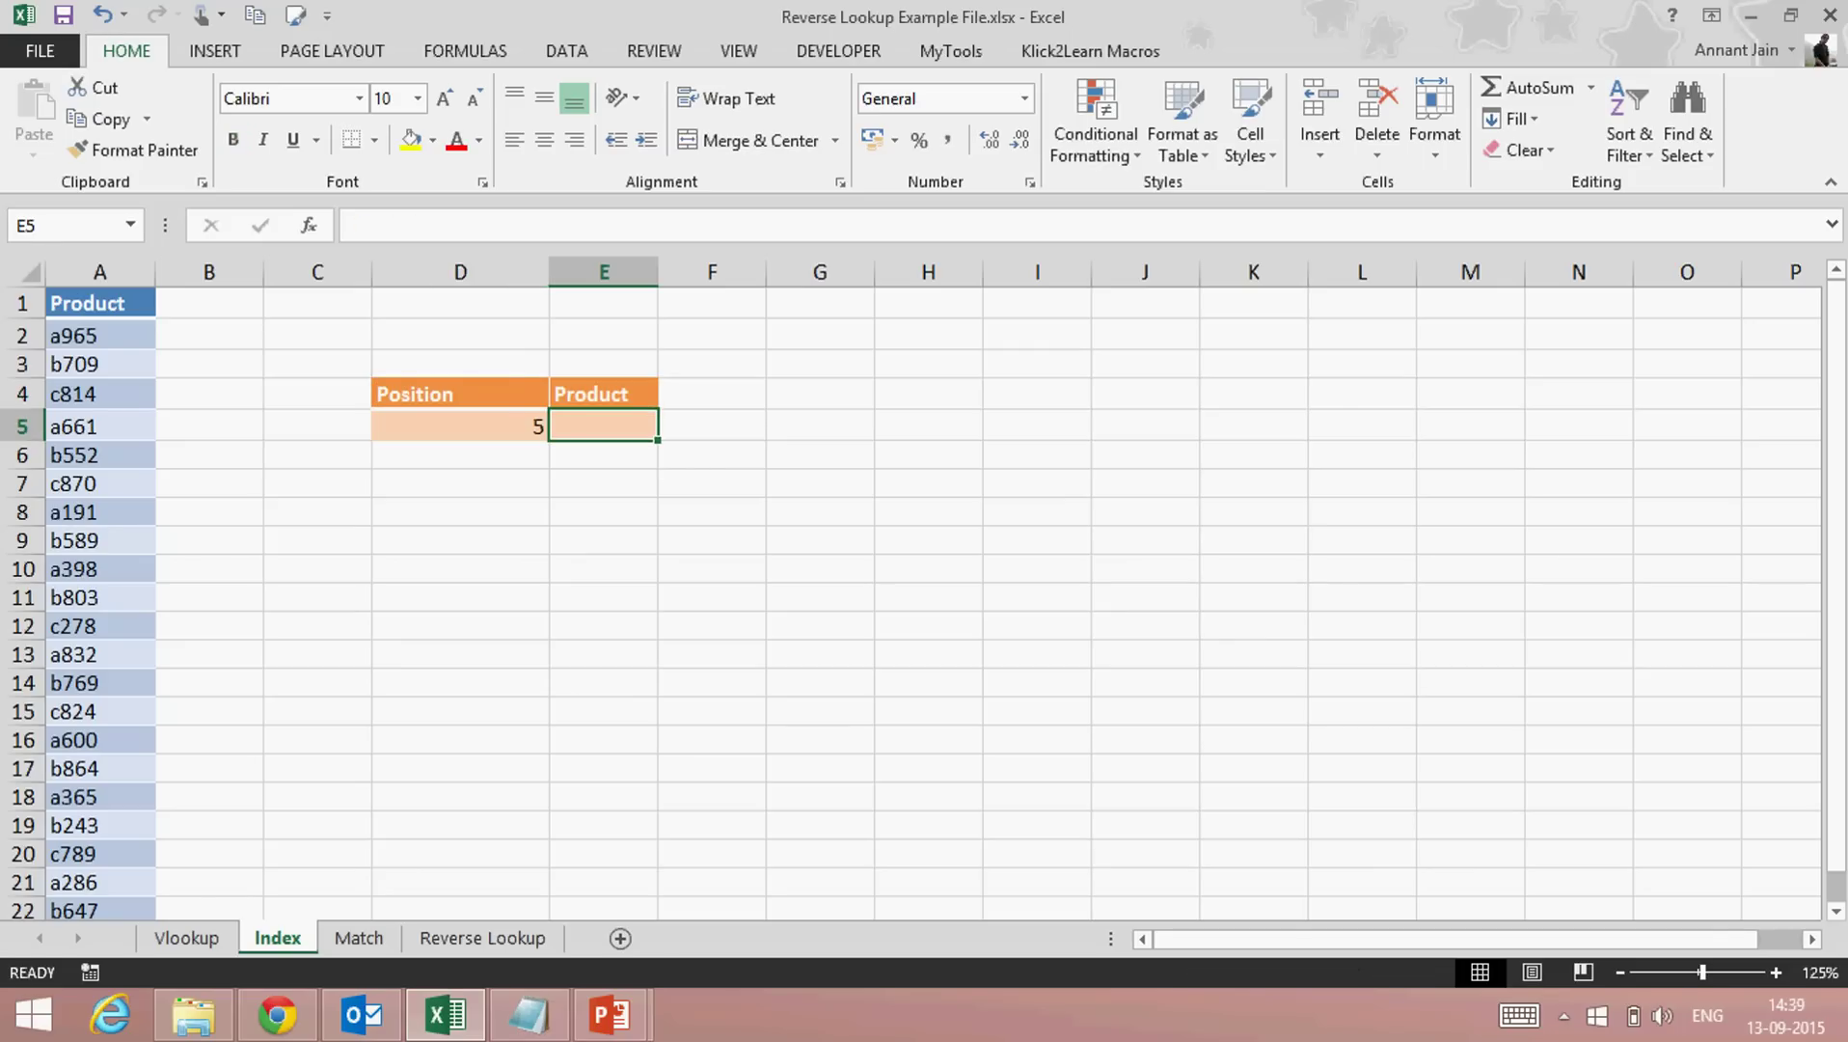
key(Left)
key(Left)
key(Left)
key(Left)
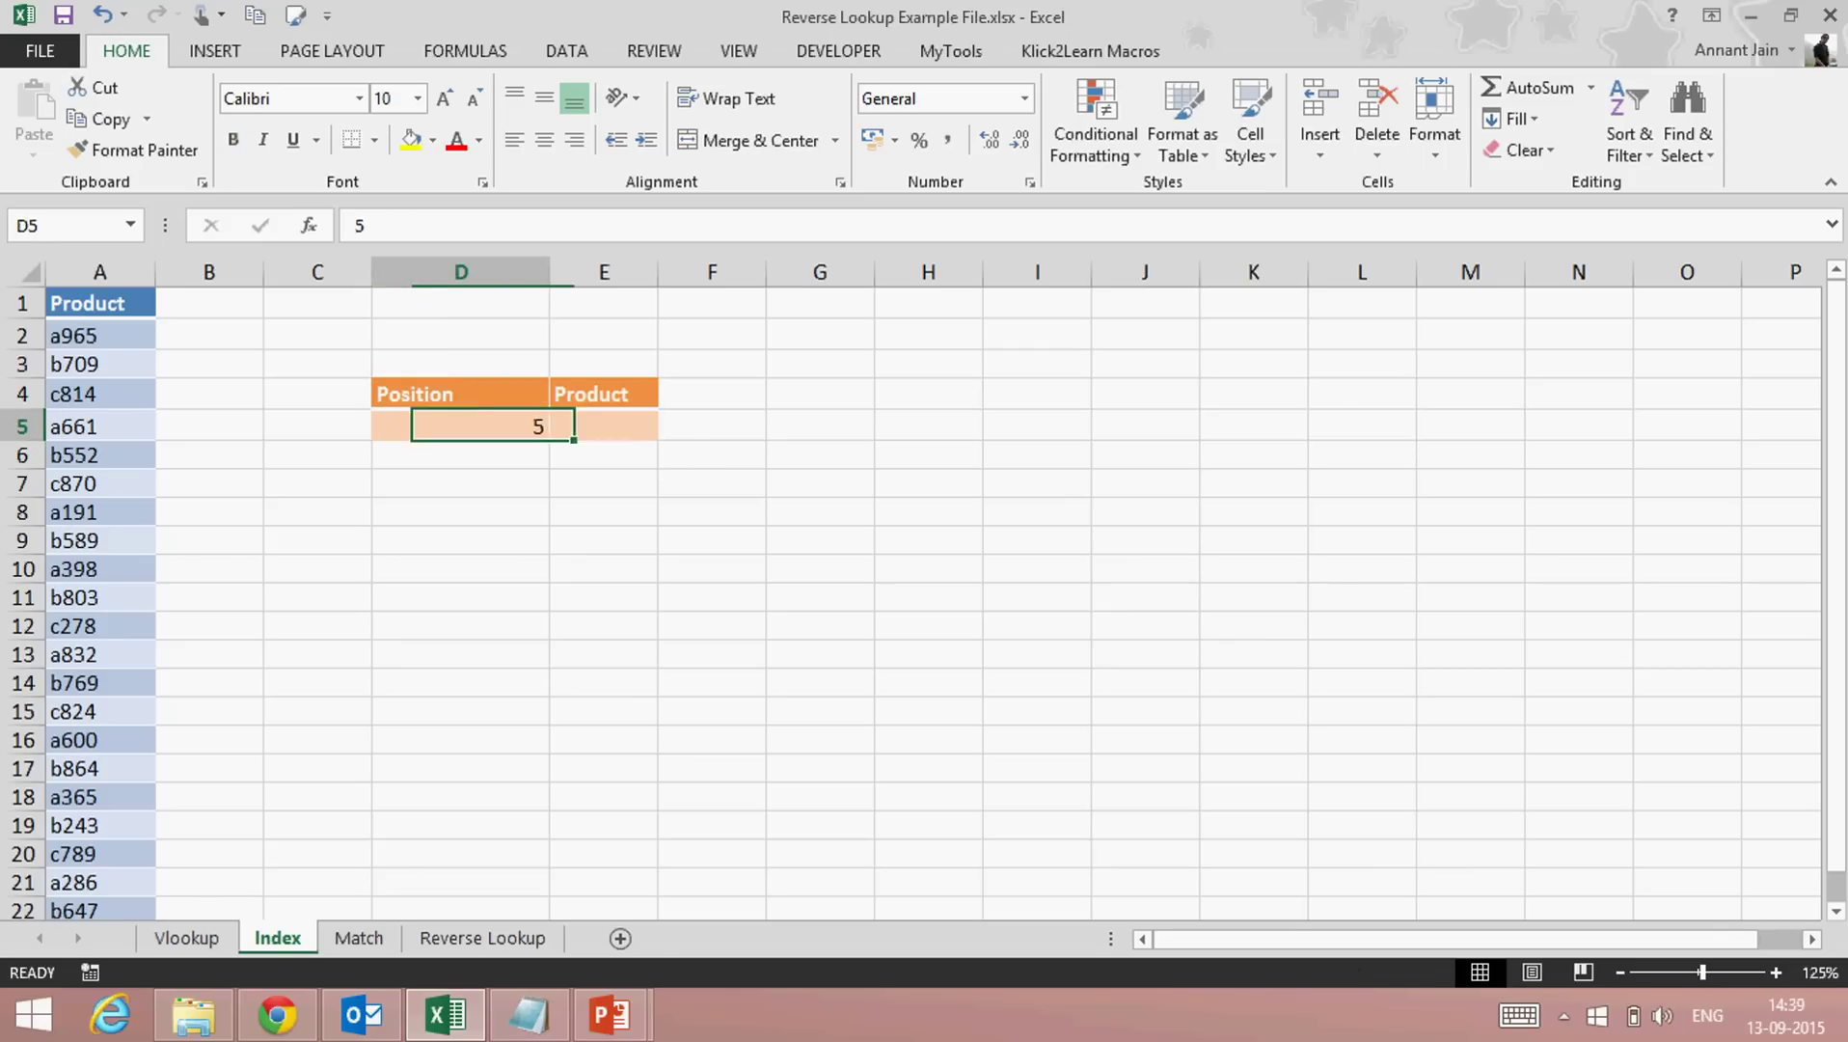
key(Right)
key(Right)
key(Right)
key(Right)
key(Right)
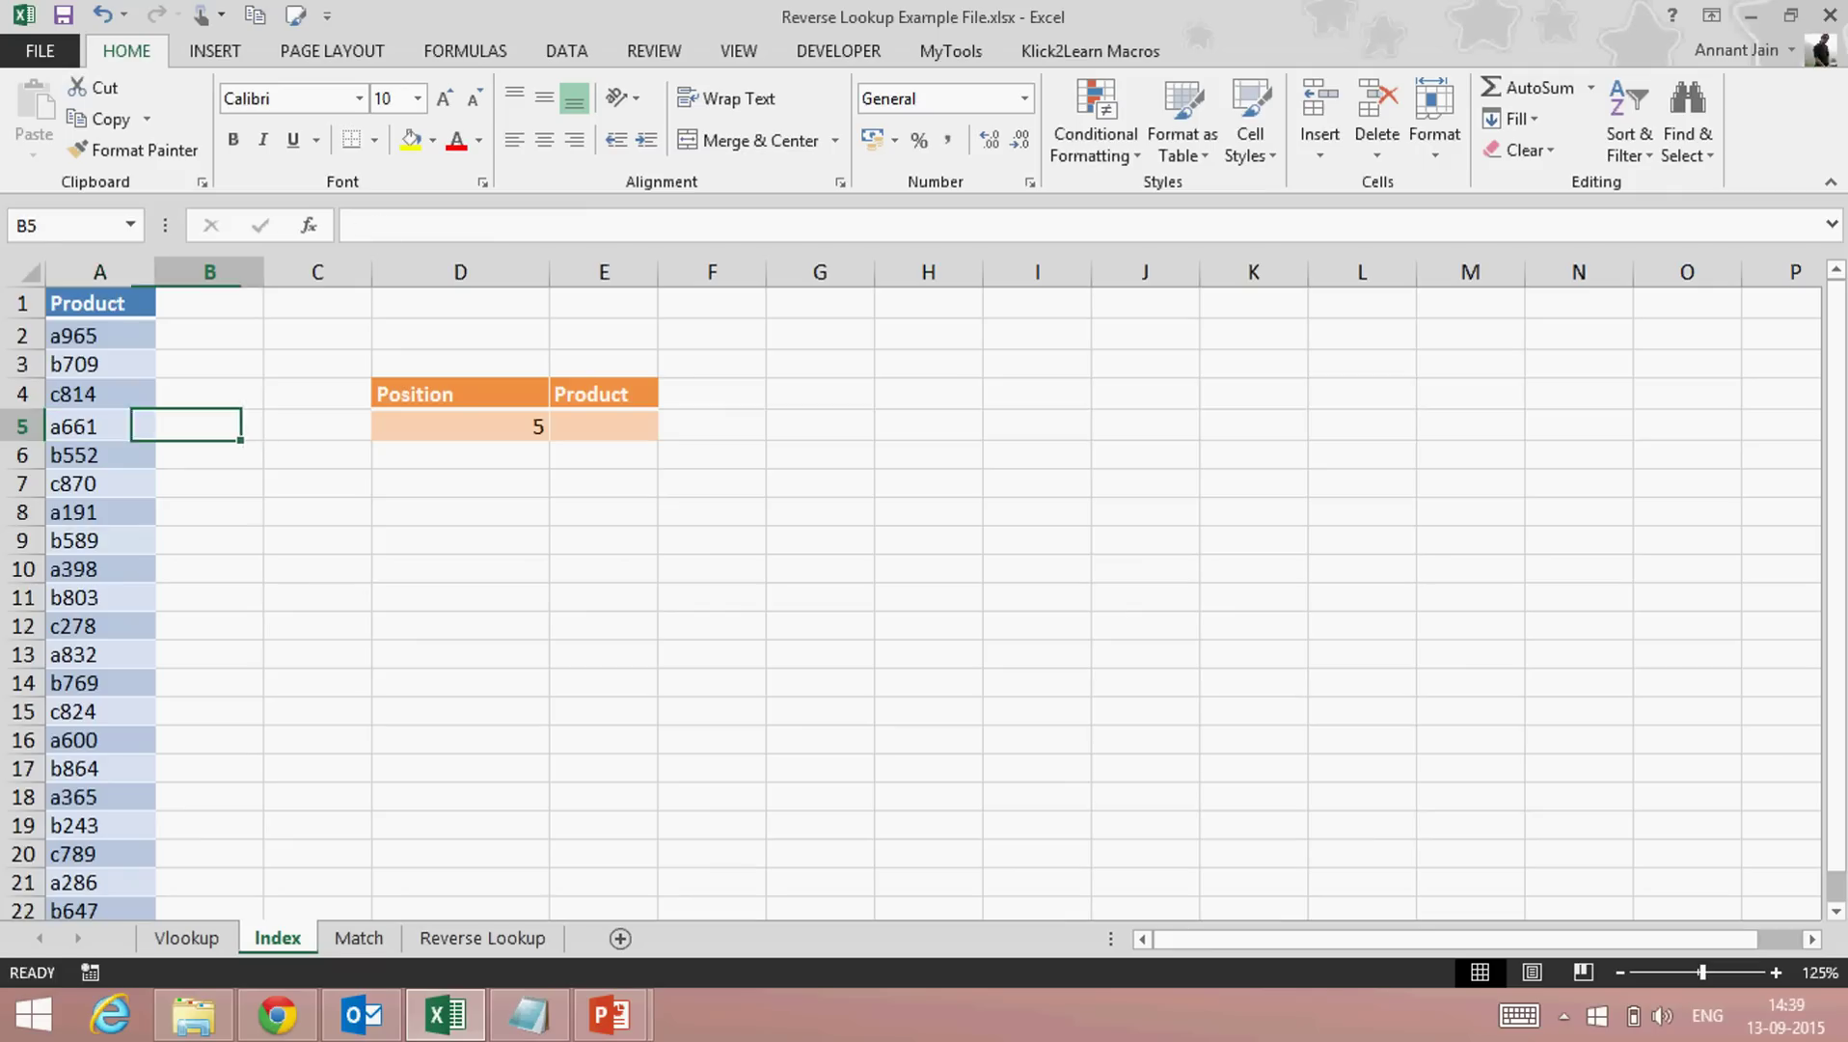
key(Left)
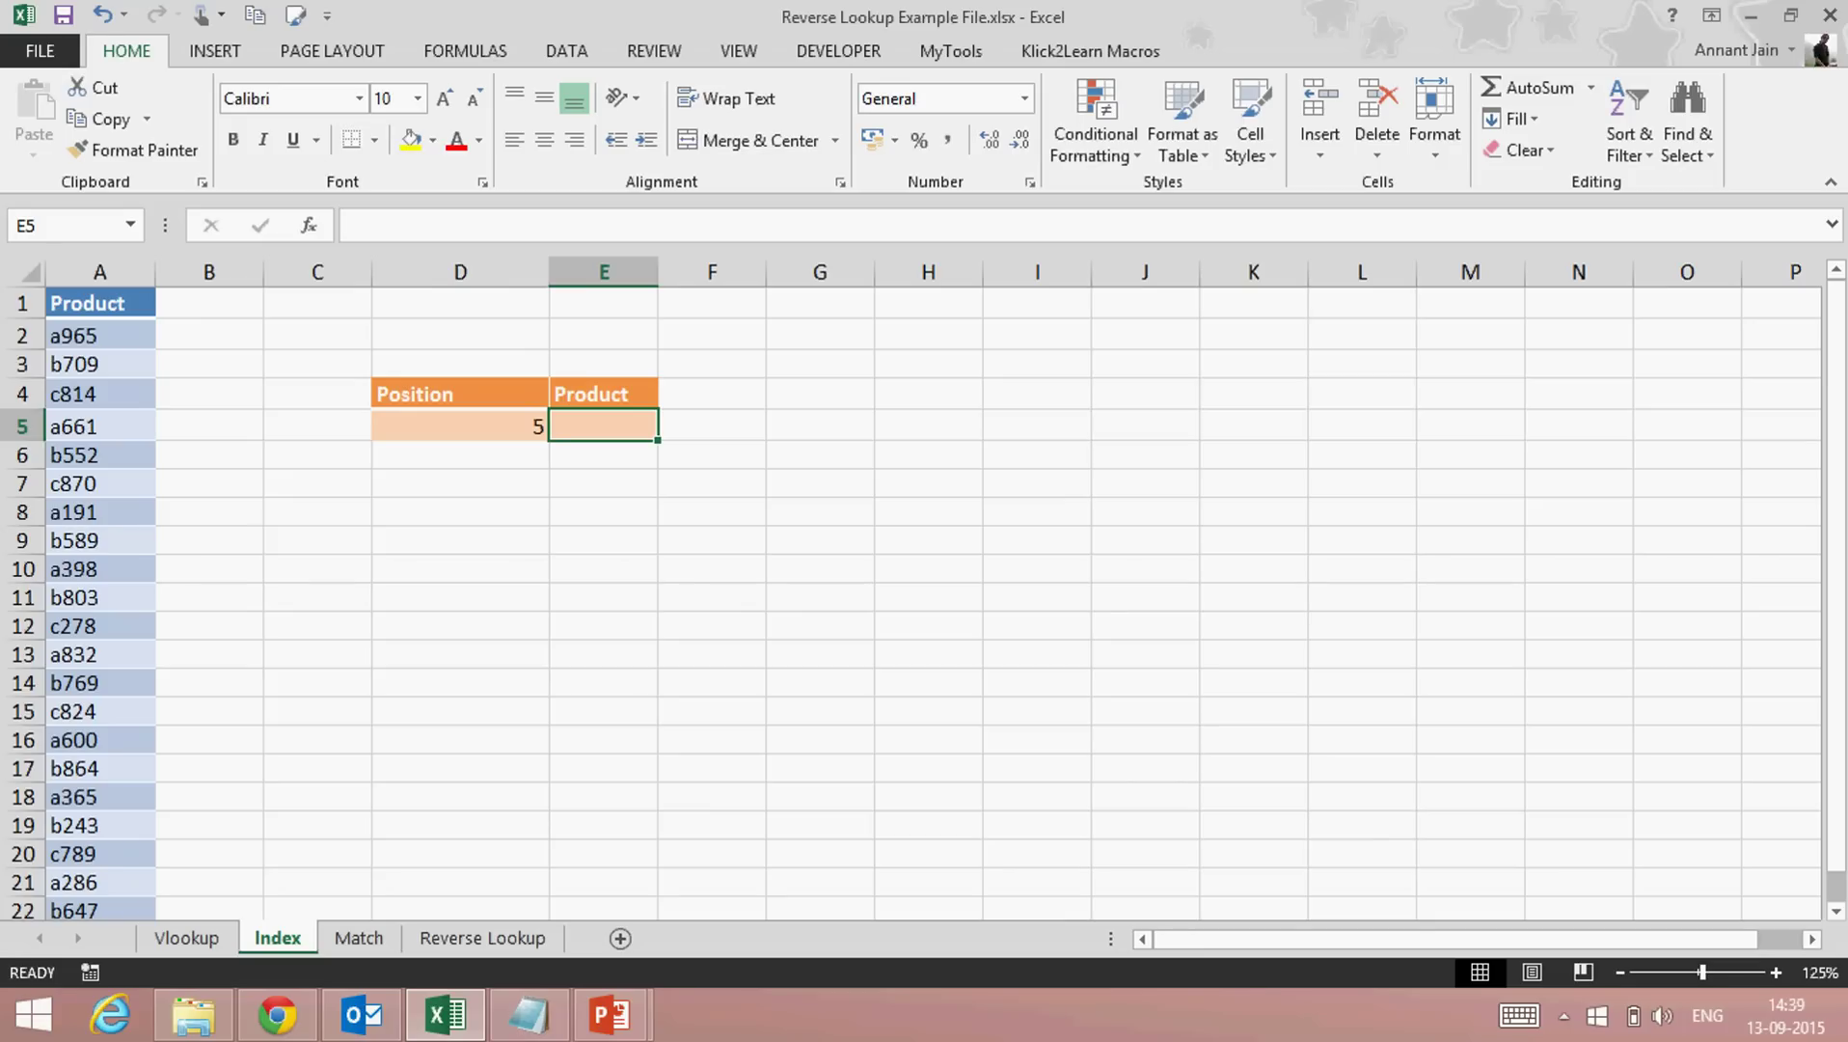
Enter =INDEX(A:A,D5,1) in E5 so position 5 returns product a661
text(=index()
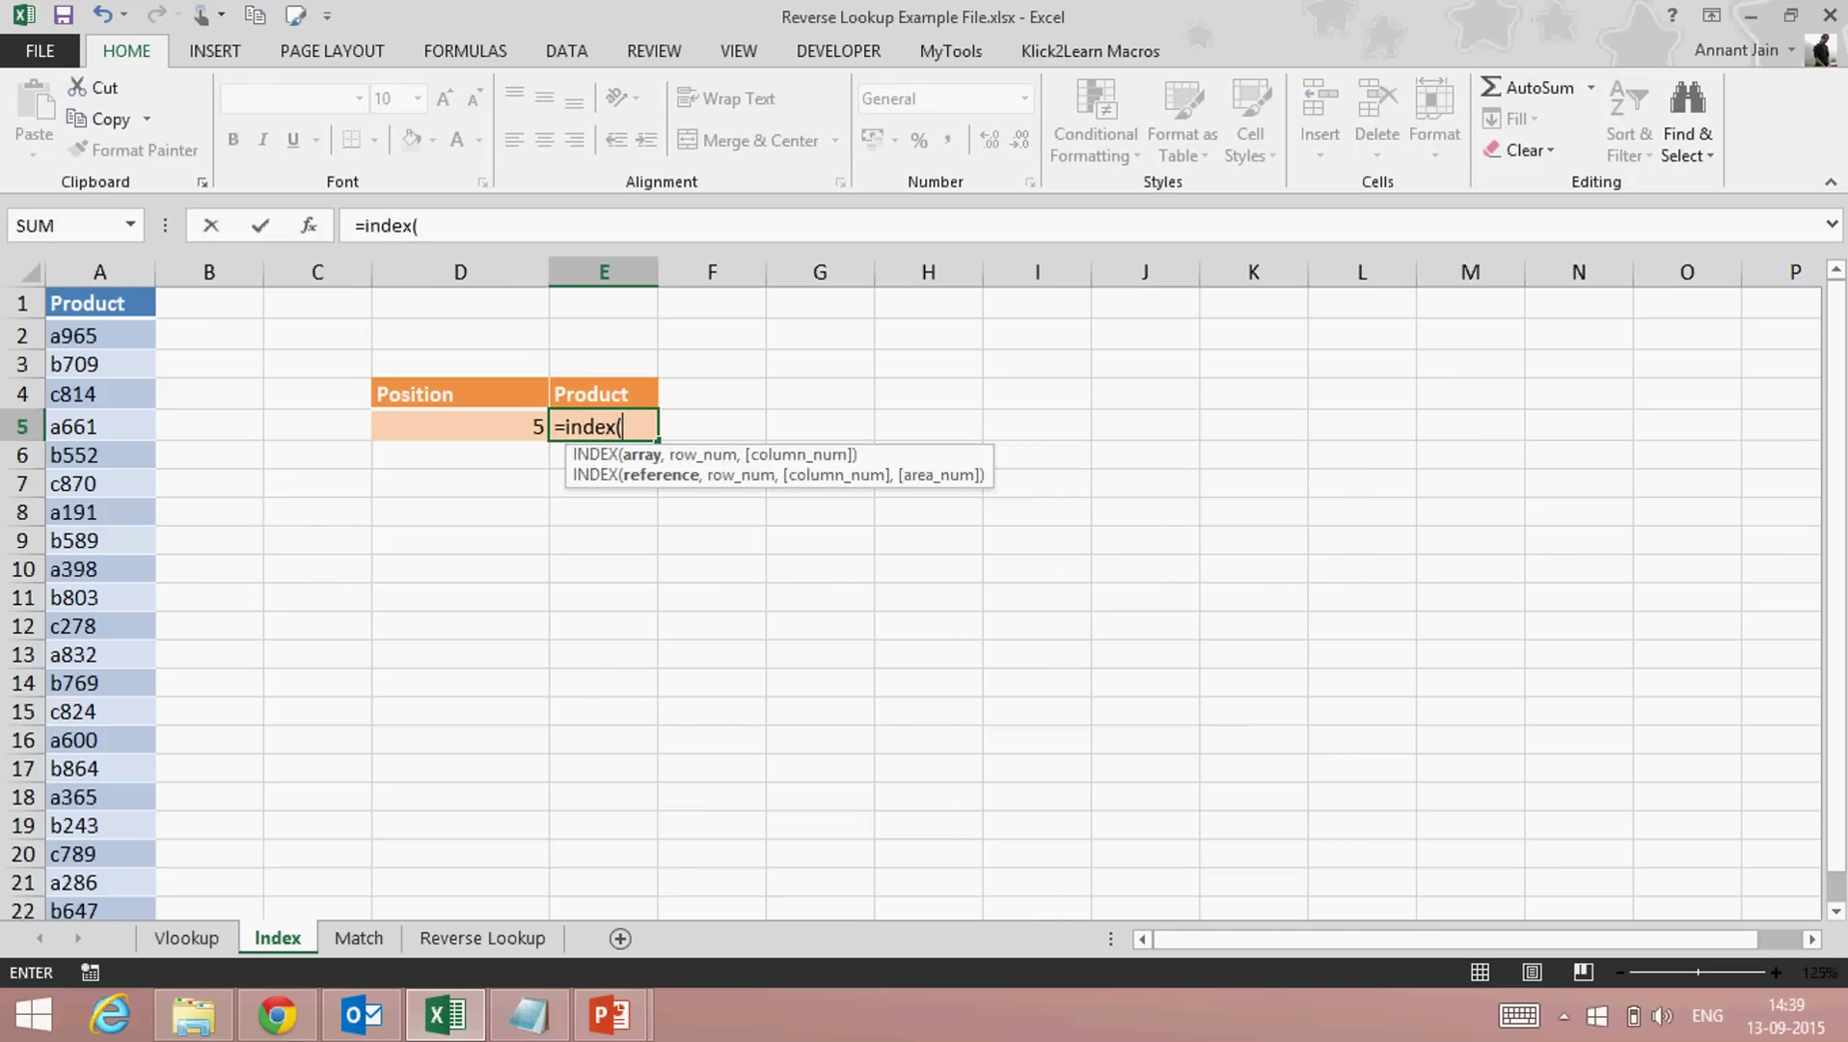
key(ctrl+Home)
key(ctrl+space)
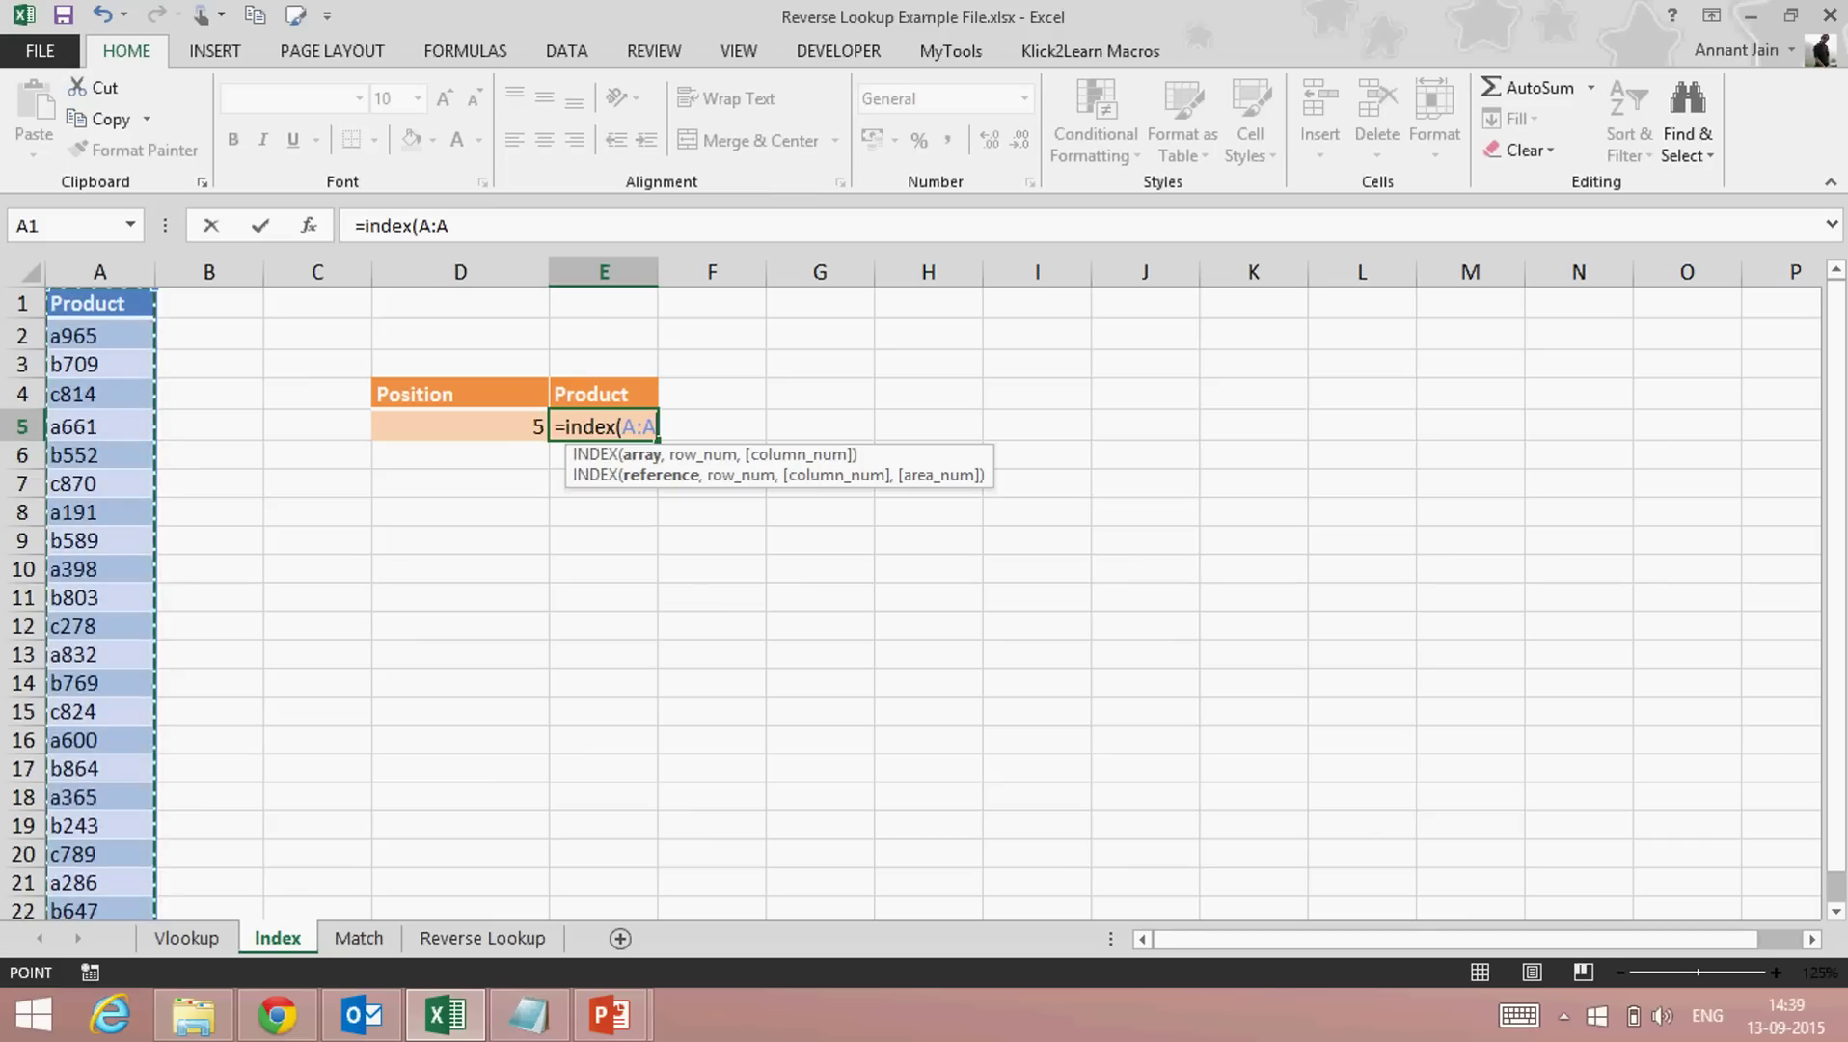
text(,)
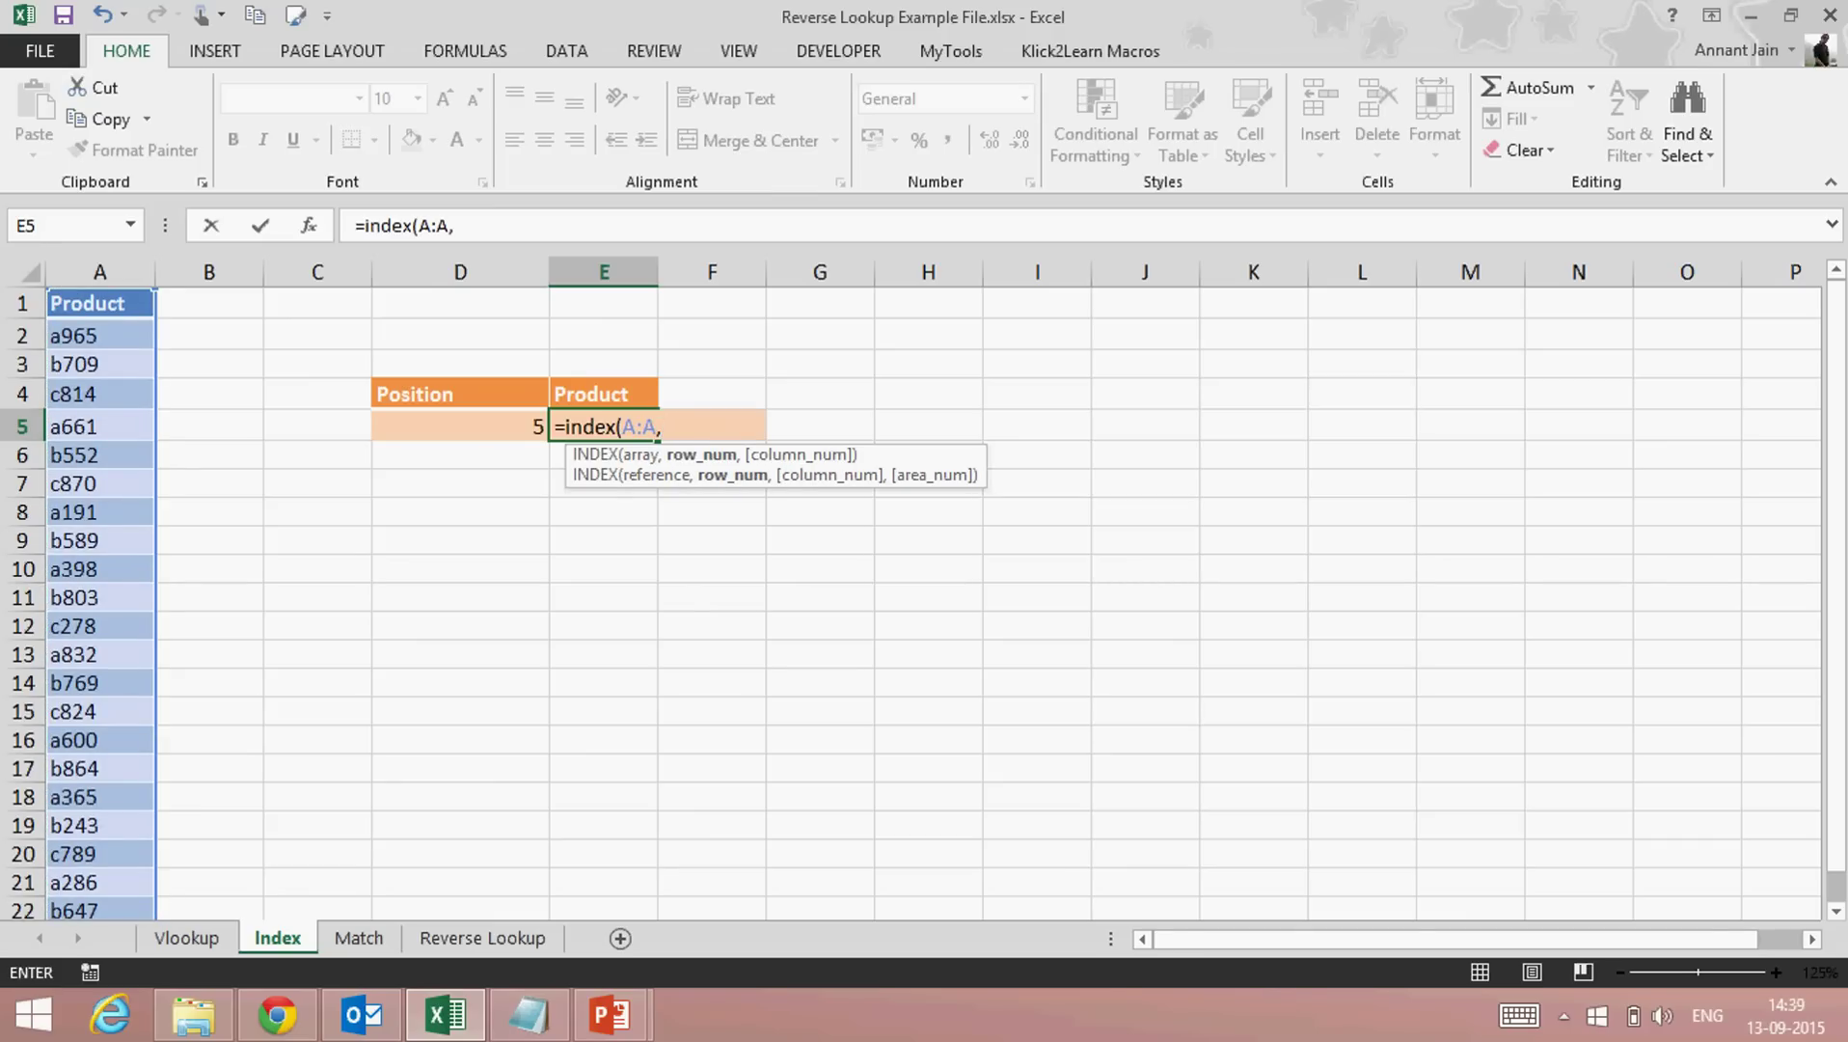
key(Left)
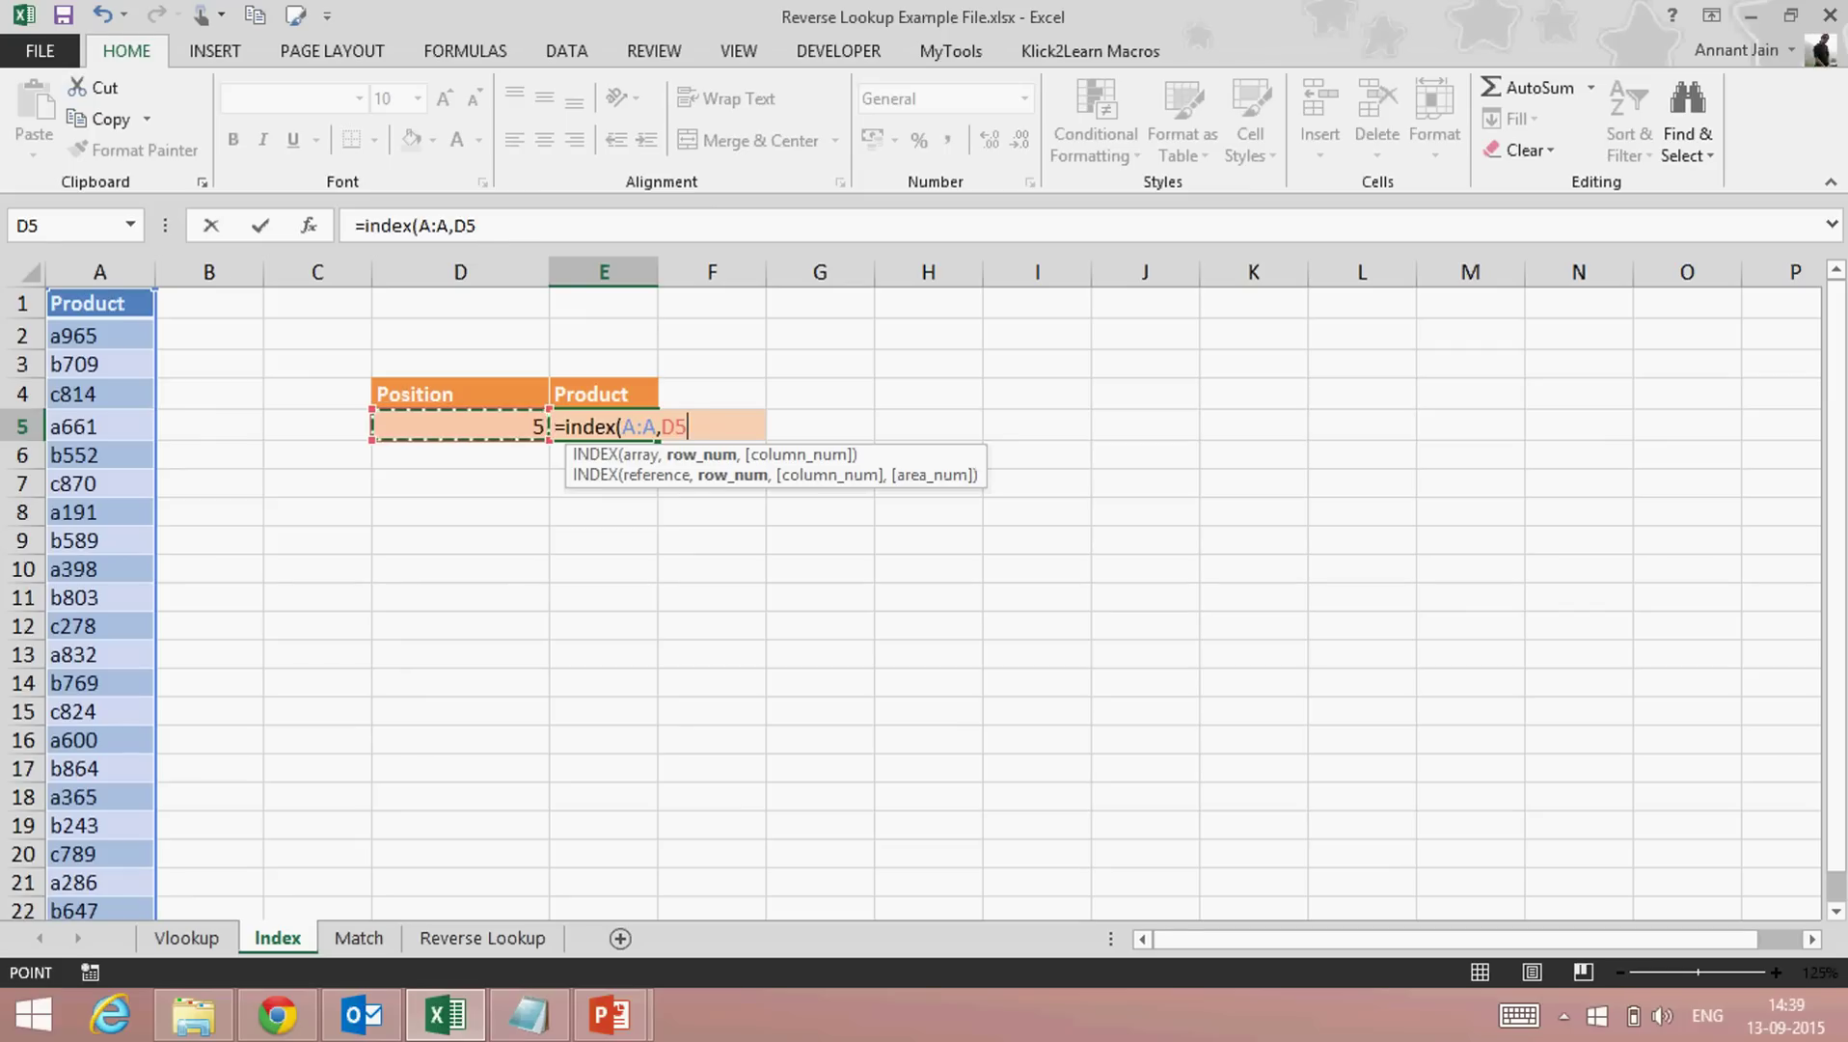
text(,)
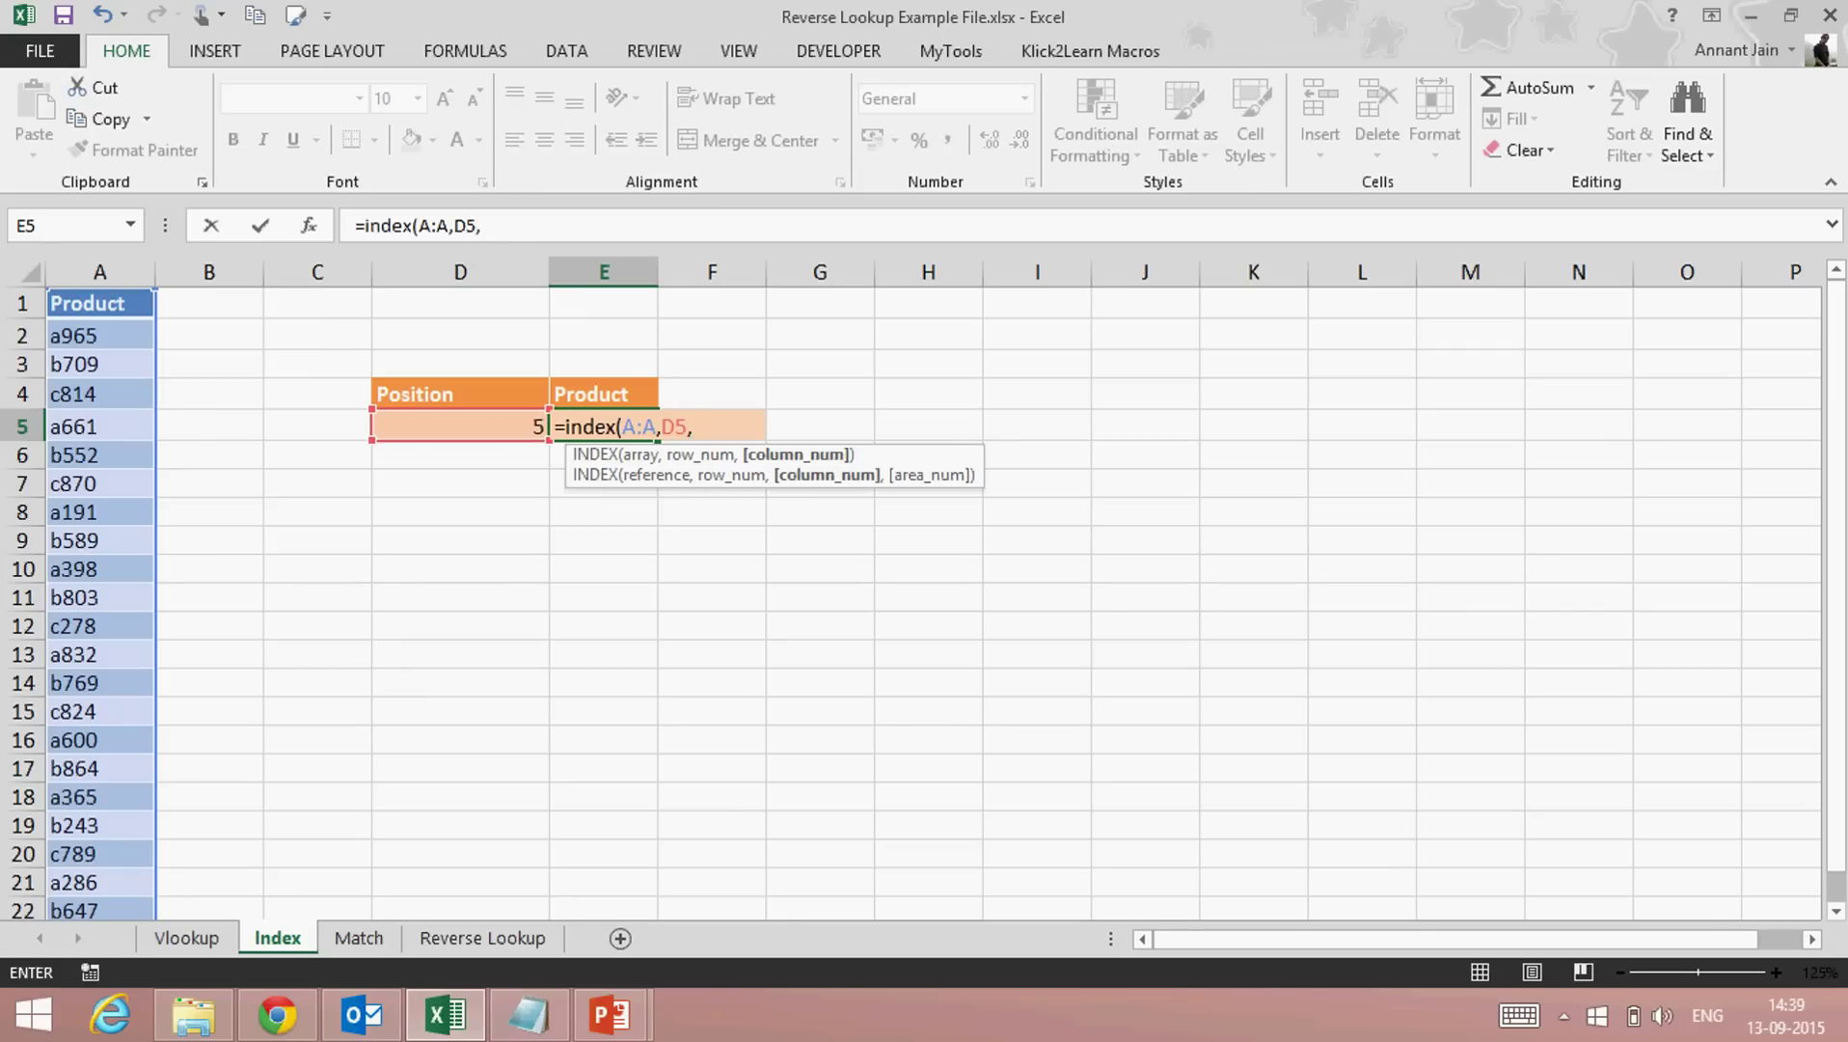
text(1))
key(Return)
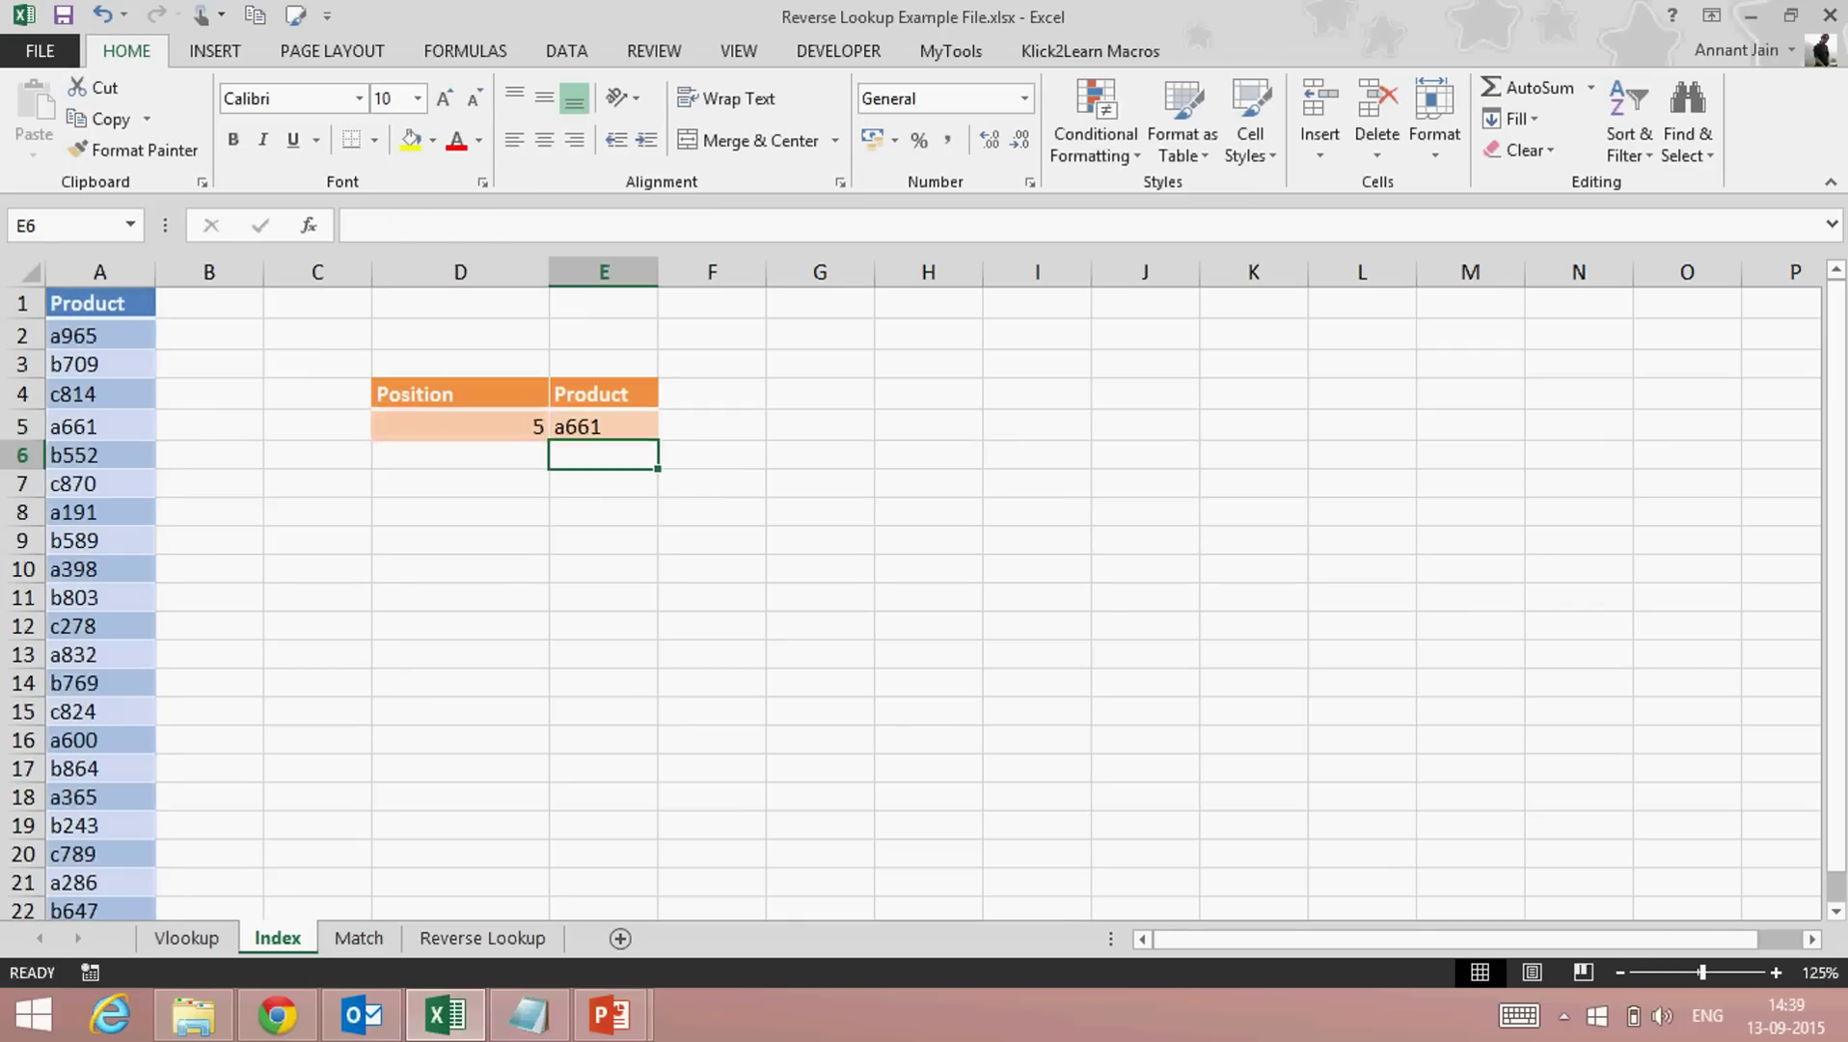
key(Up)
key(Down)
key(Up)
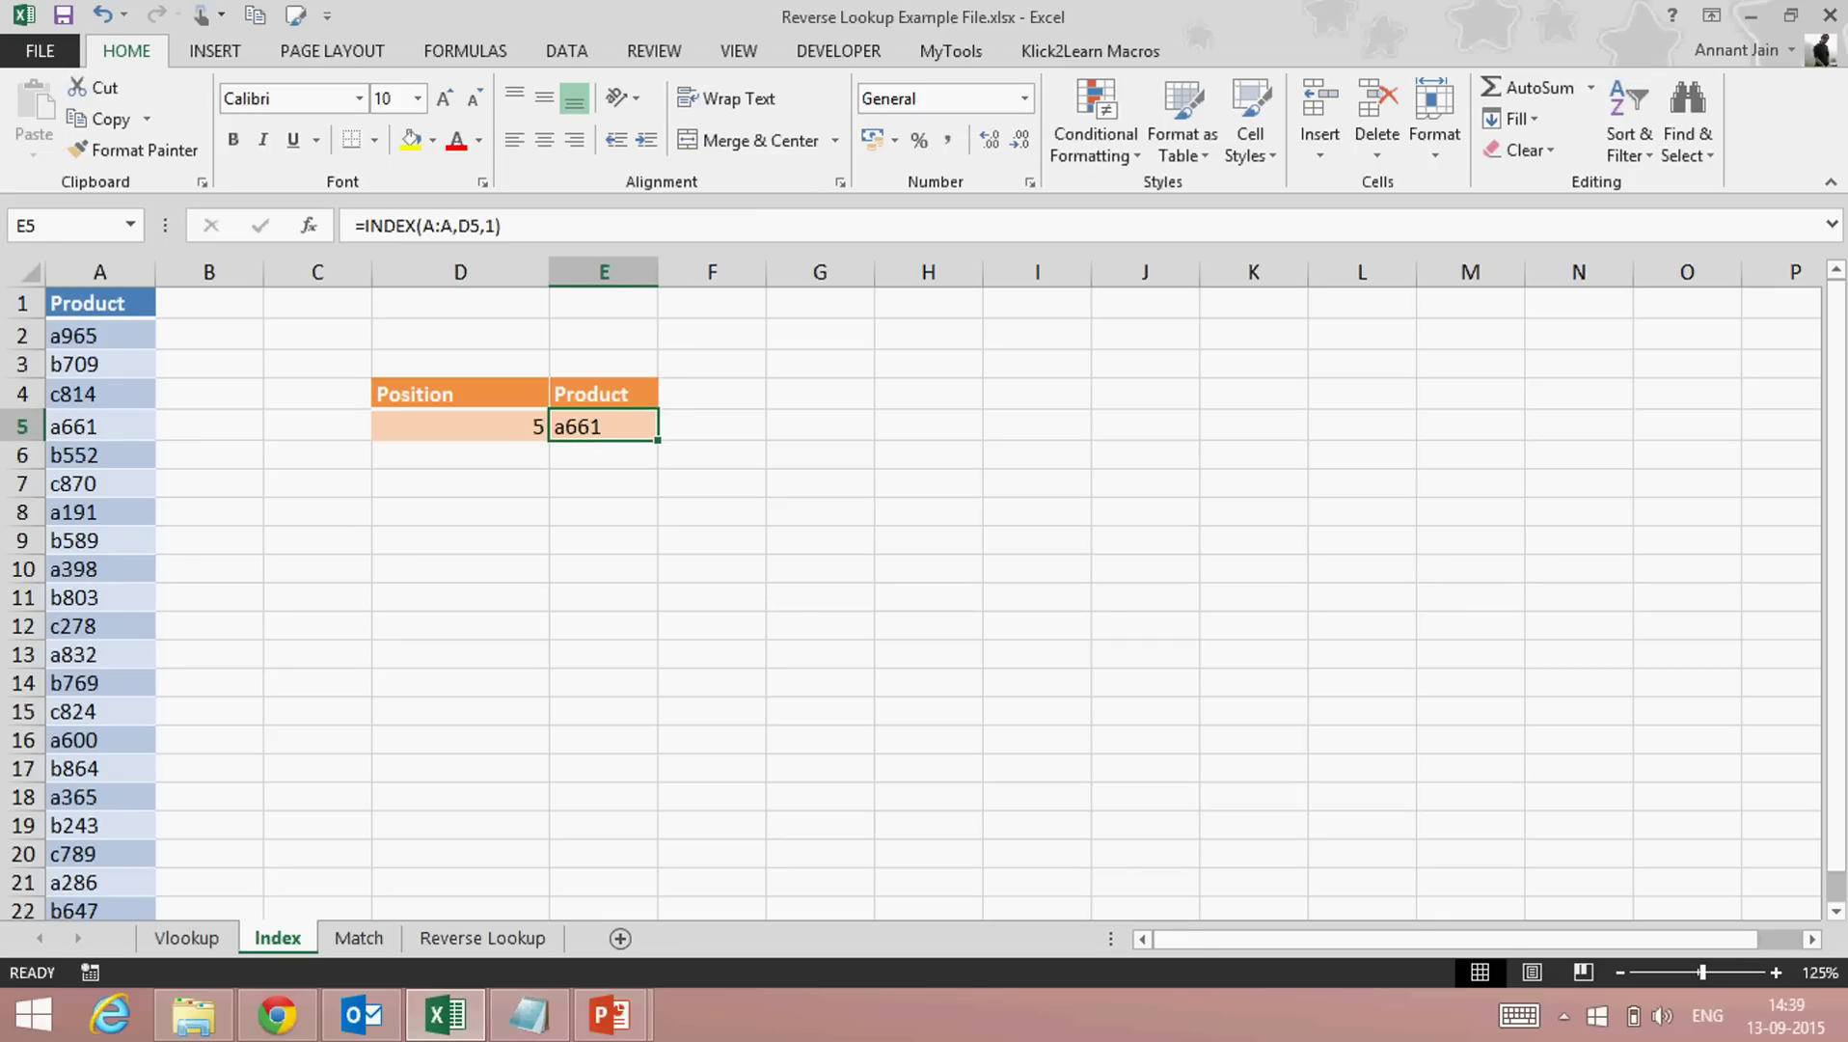
key(Left)
key(Left)
key(Left)
key(Left)
key(ctrl+Up)
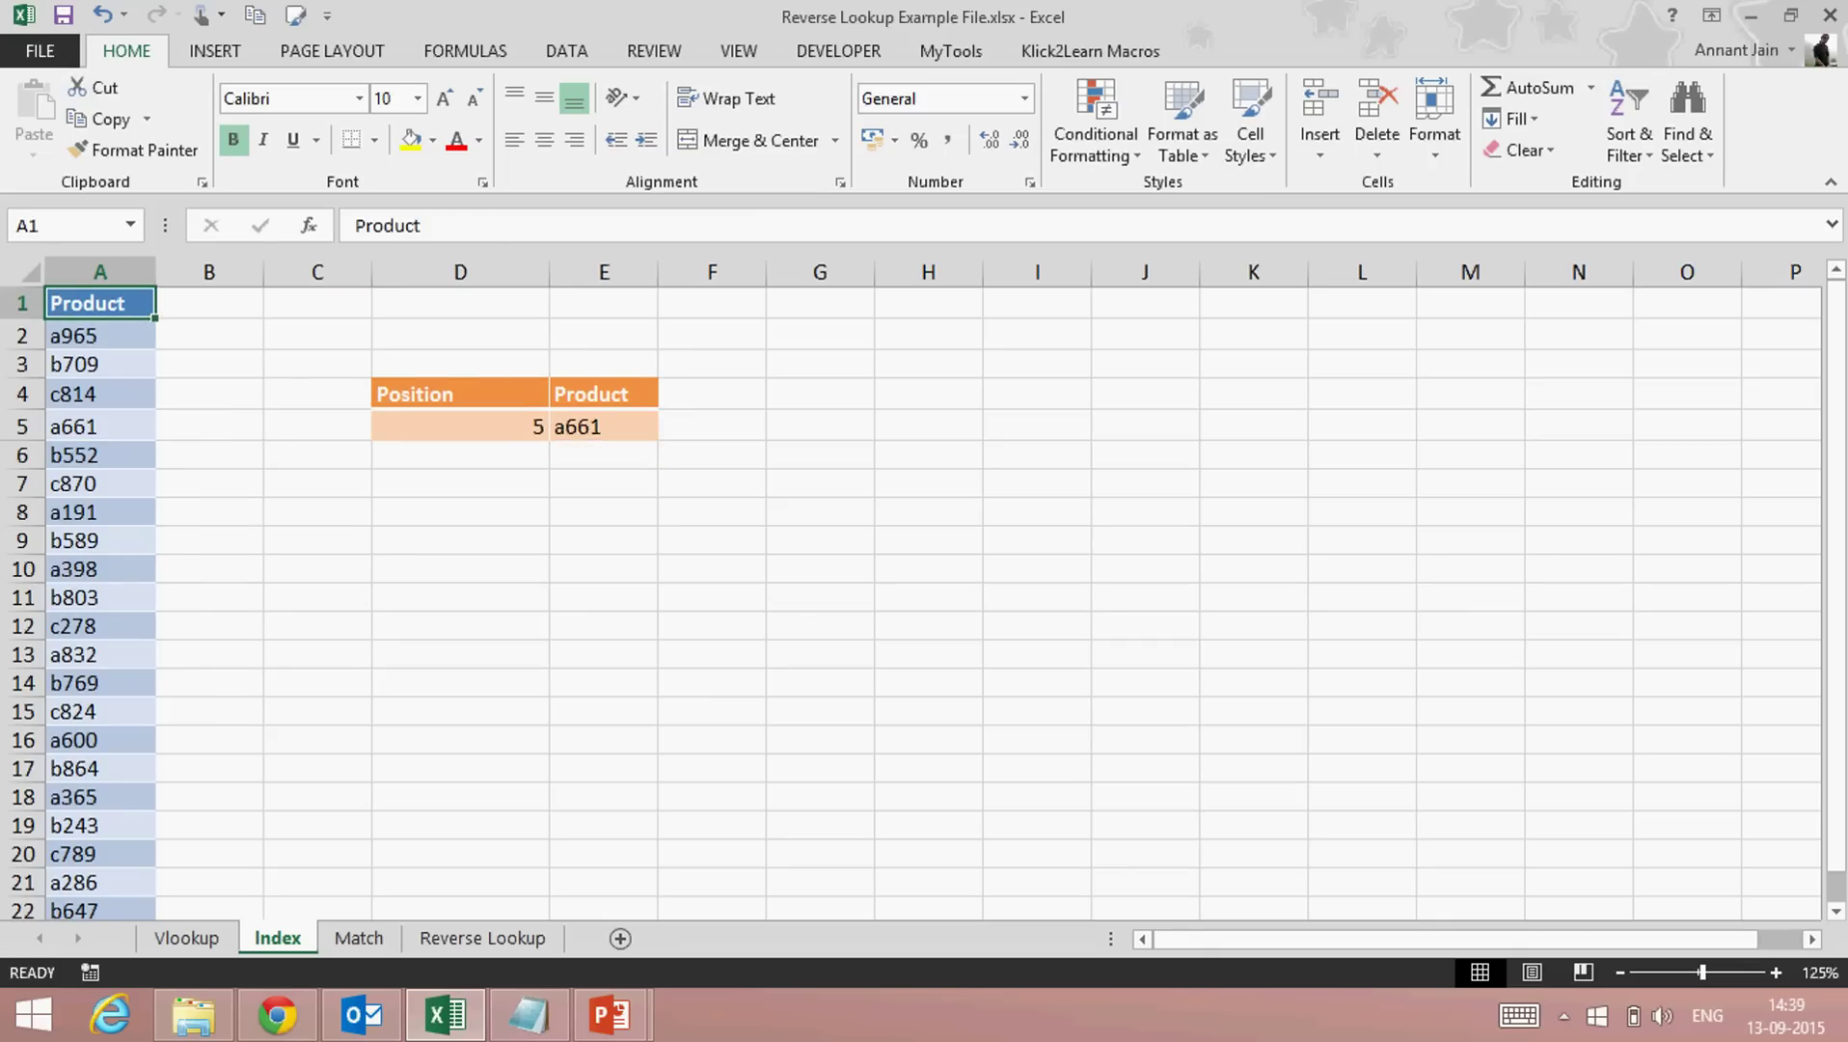
key(Down)
key(Down)
key(Down)
key(Down)
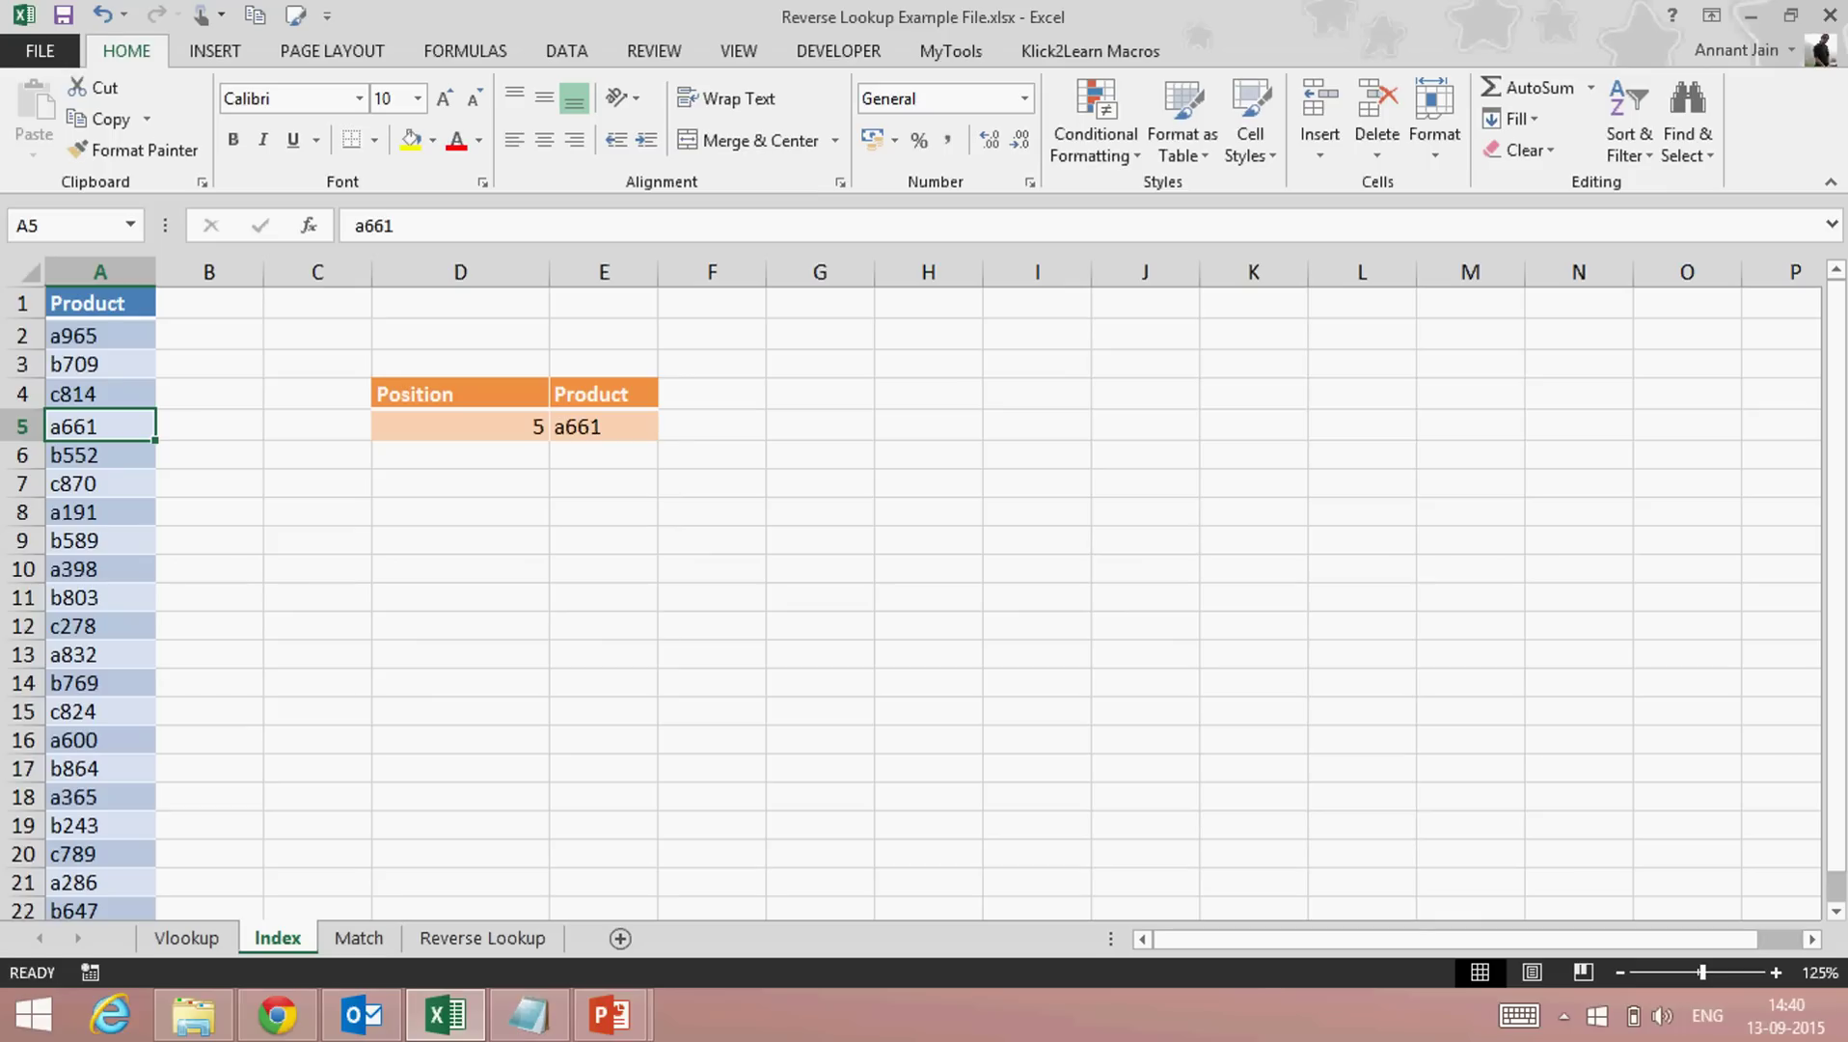
click(604, 455)
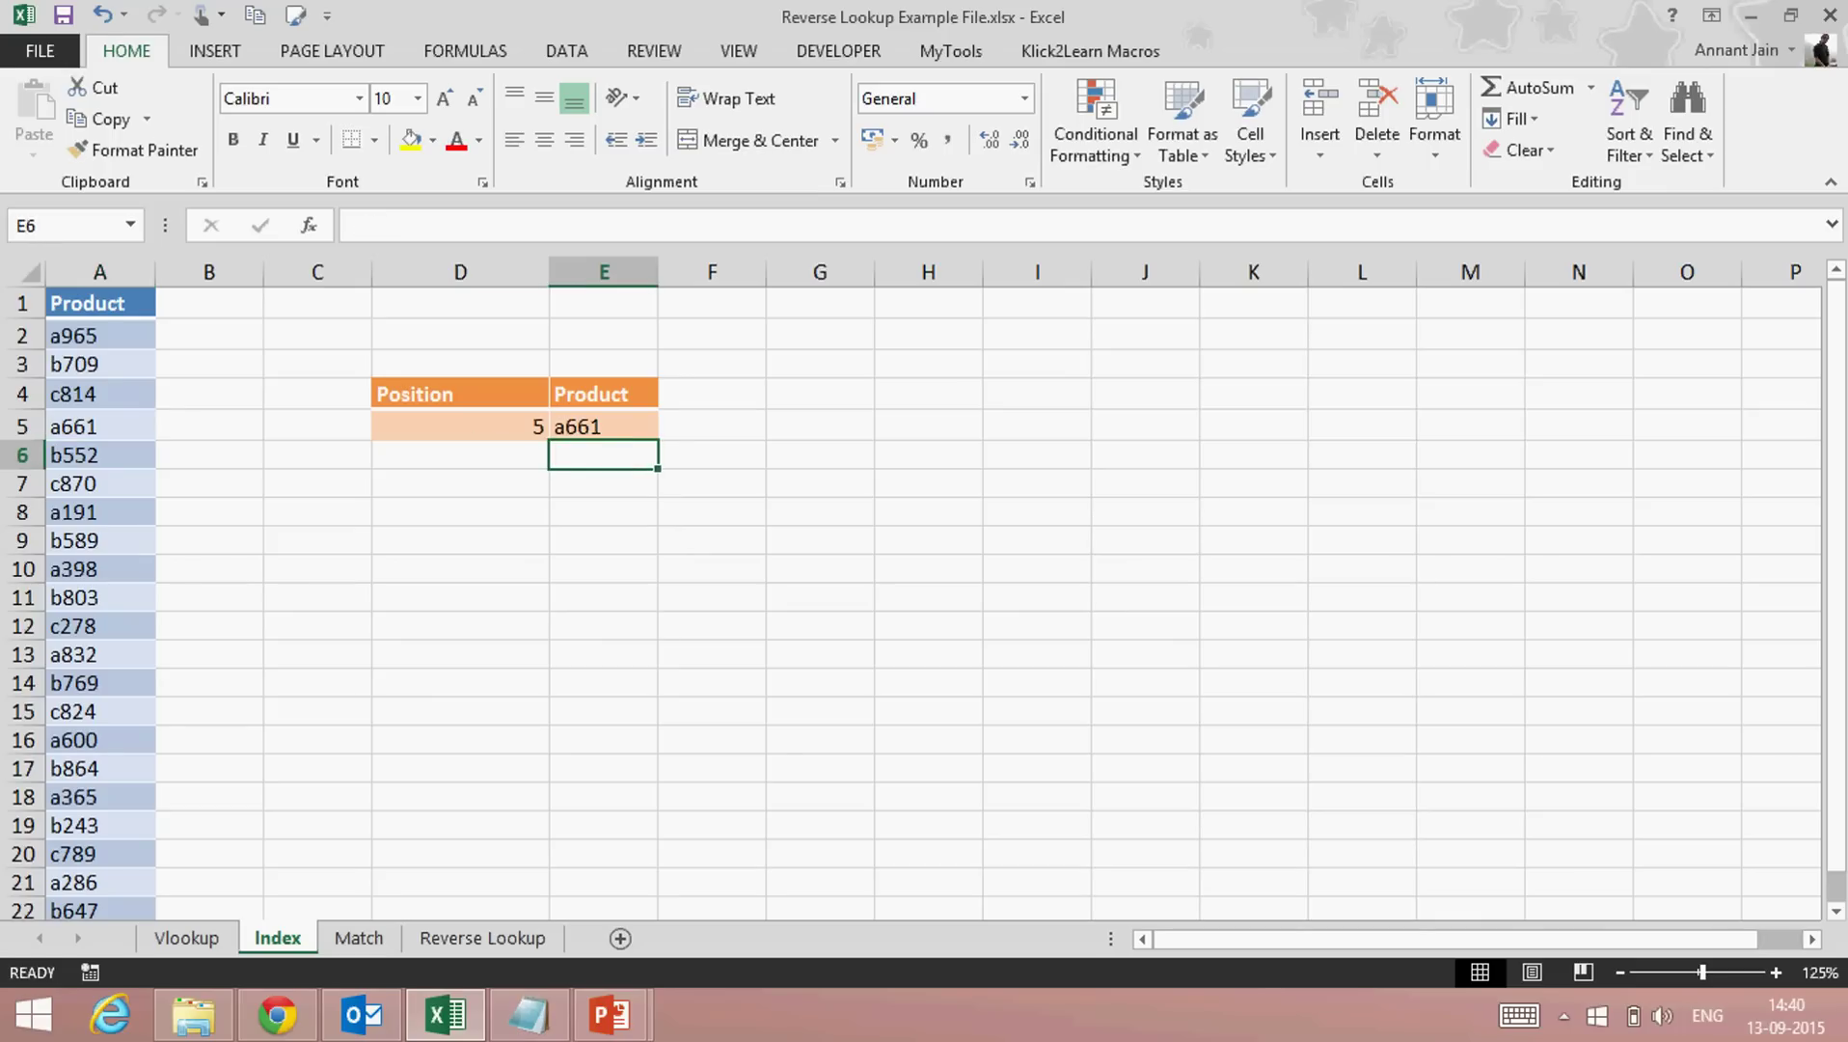
key(Up)
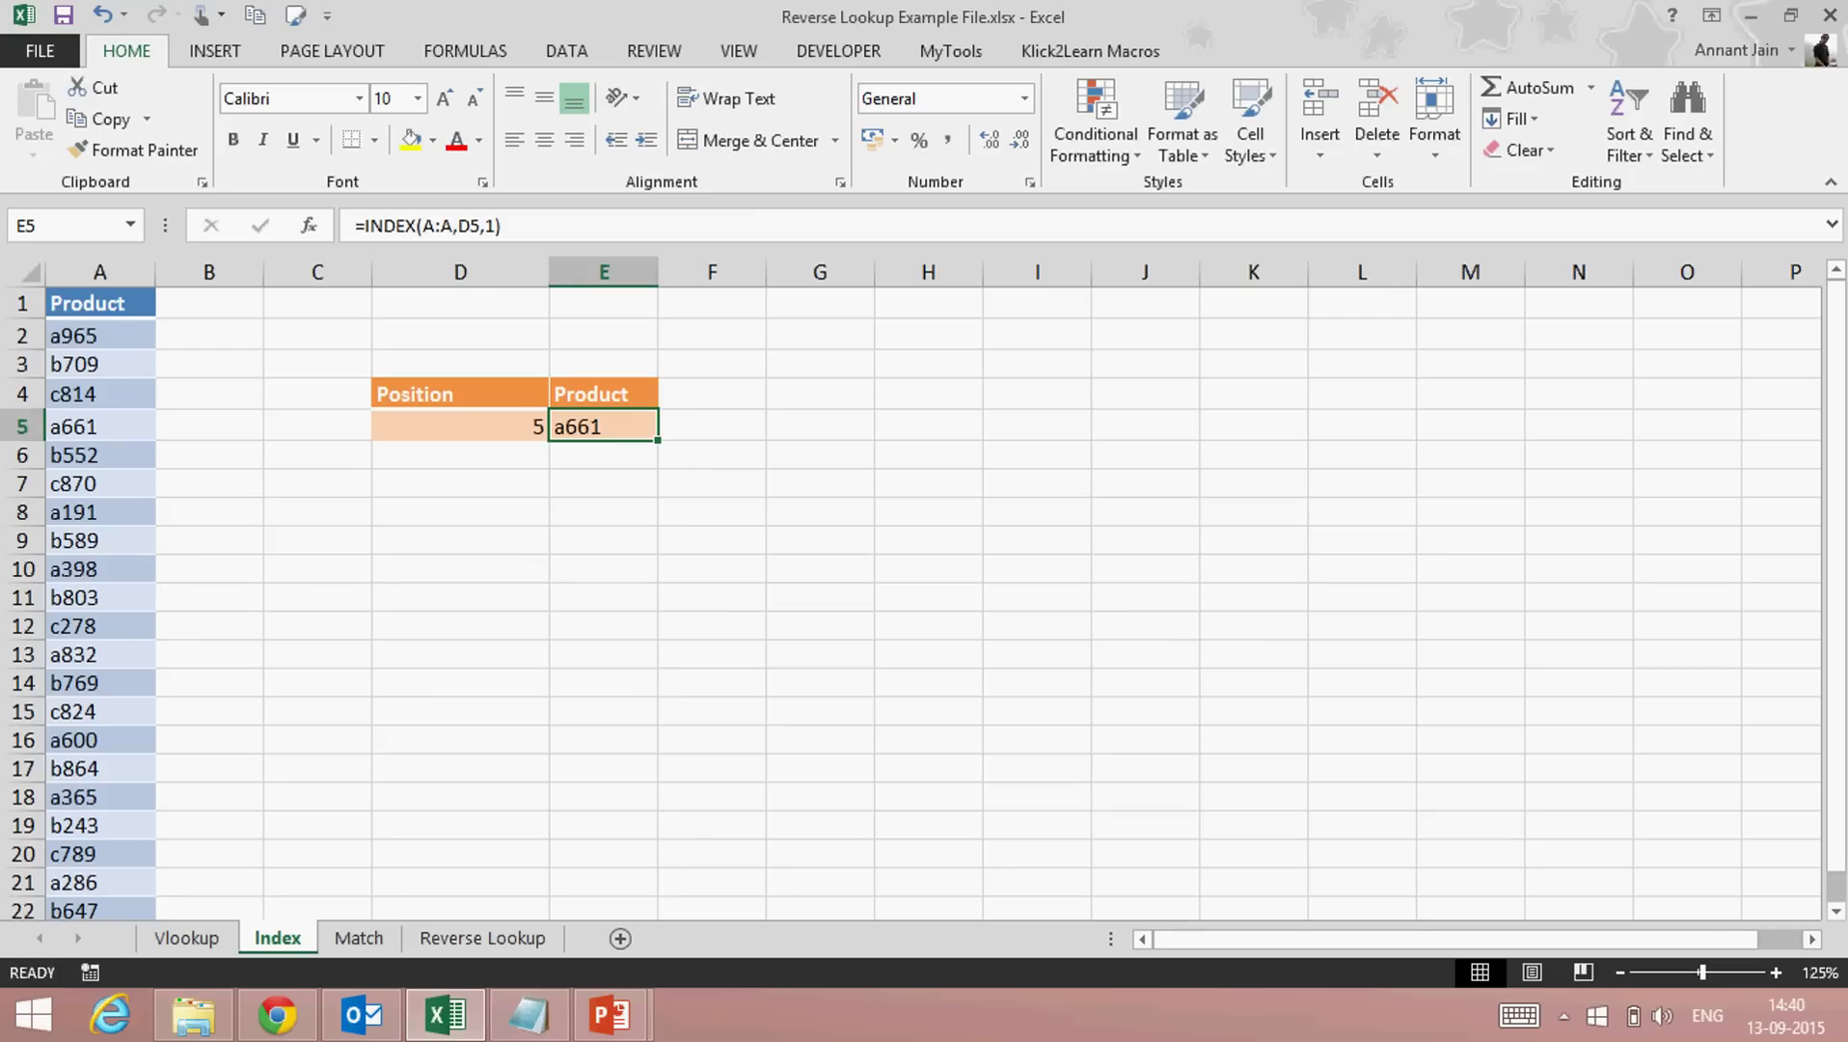
Switch to the Match sheet, check lookup value a191 and the Product list, and select Position cell E5
click(358, 938)
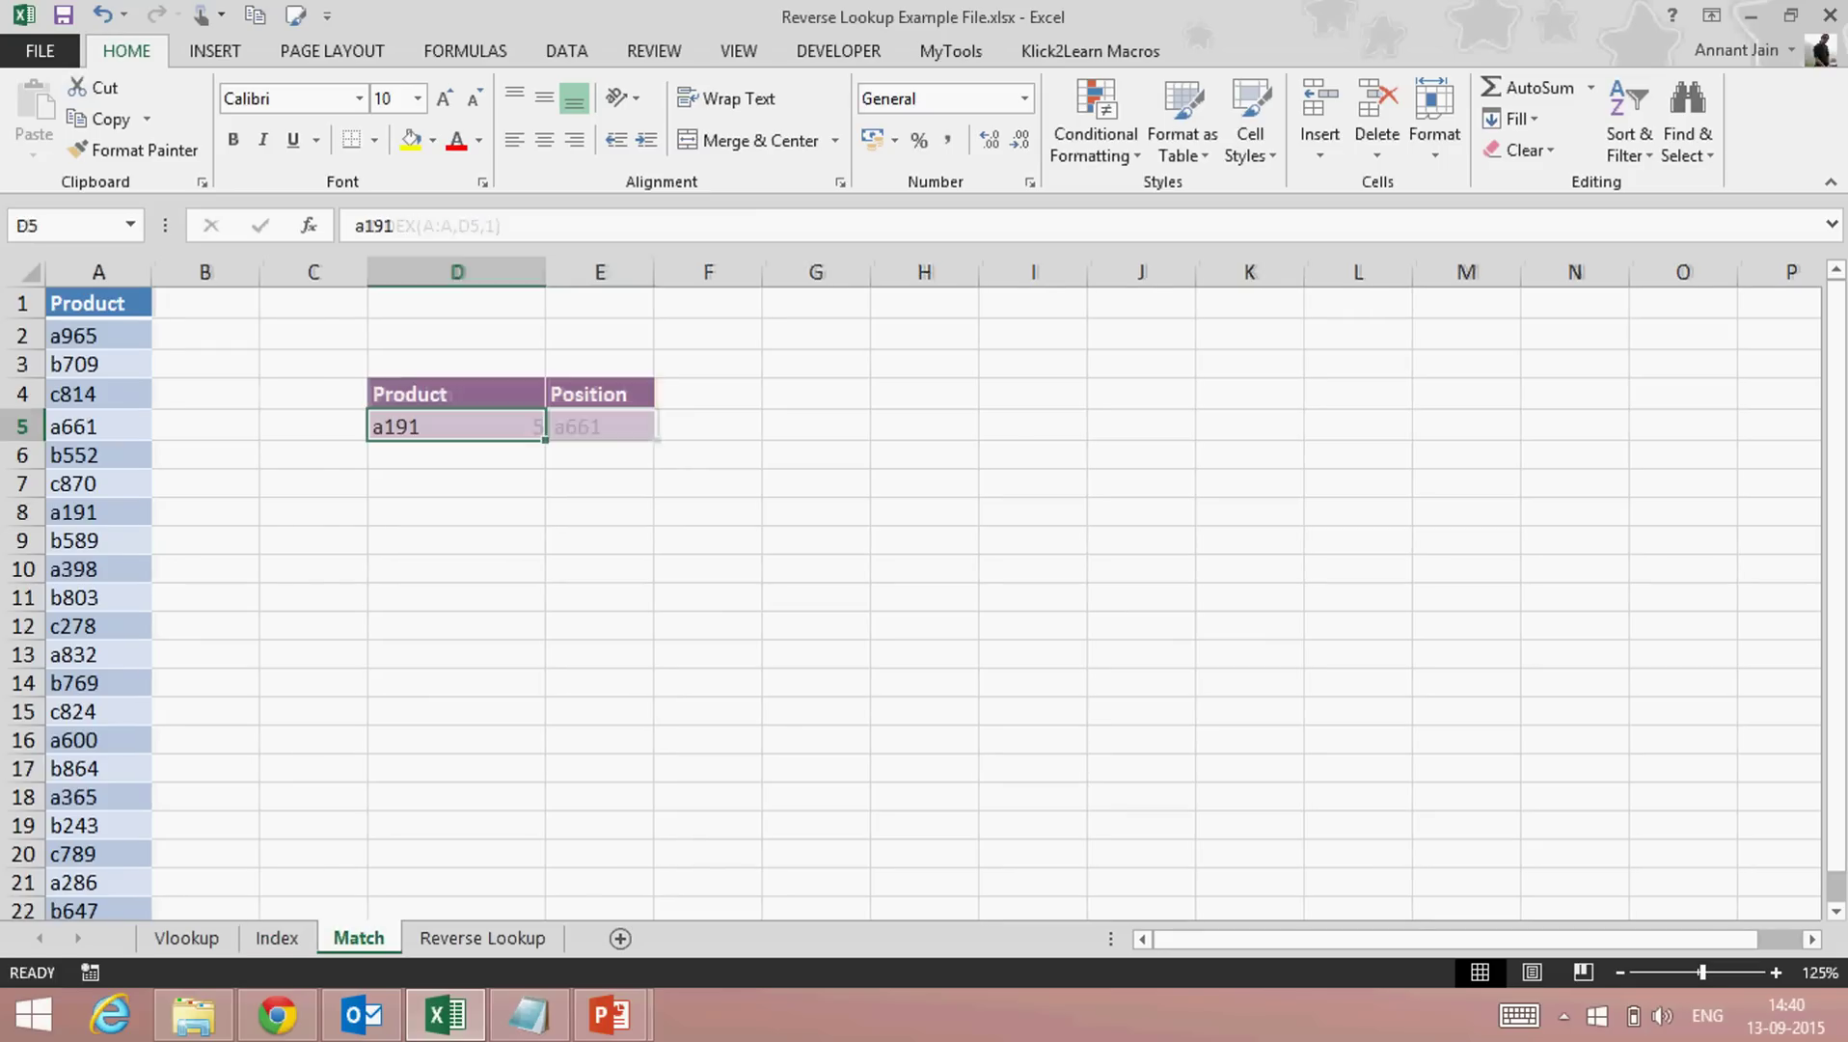
click(456, 394)
key(Down)
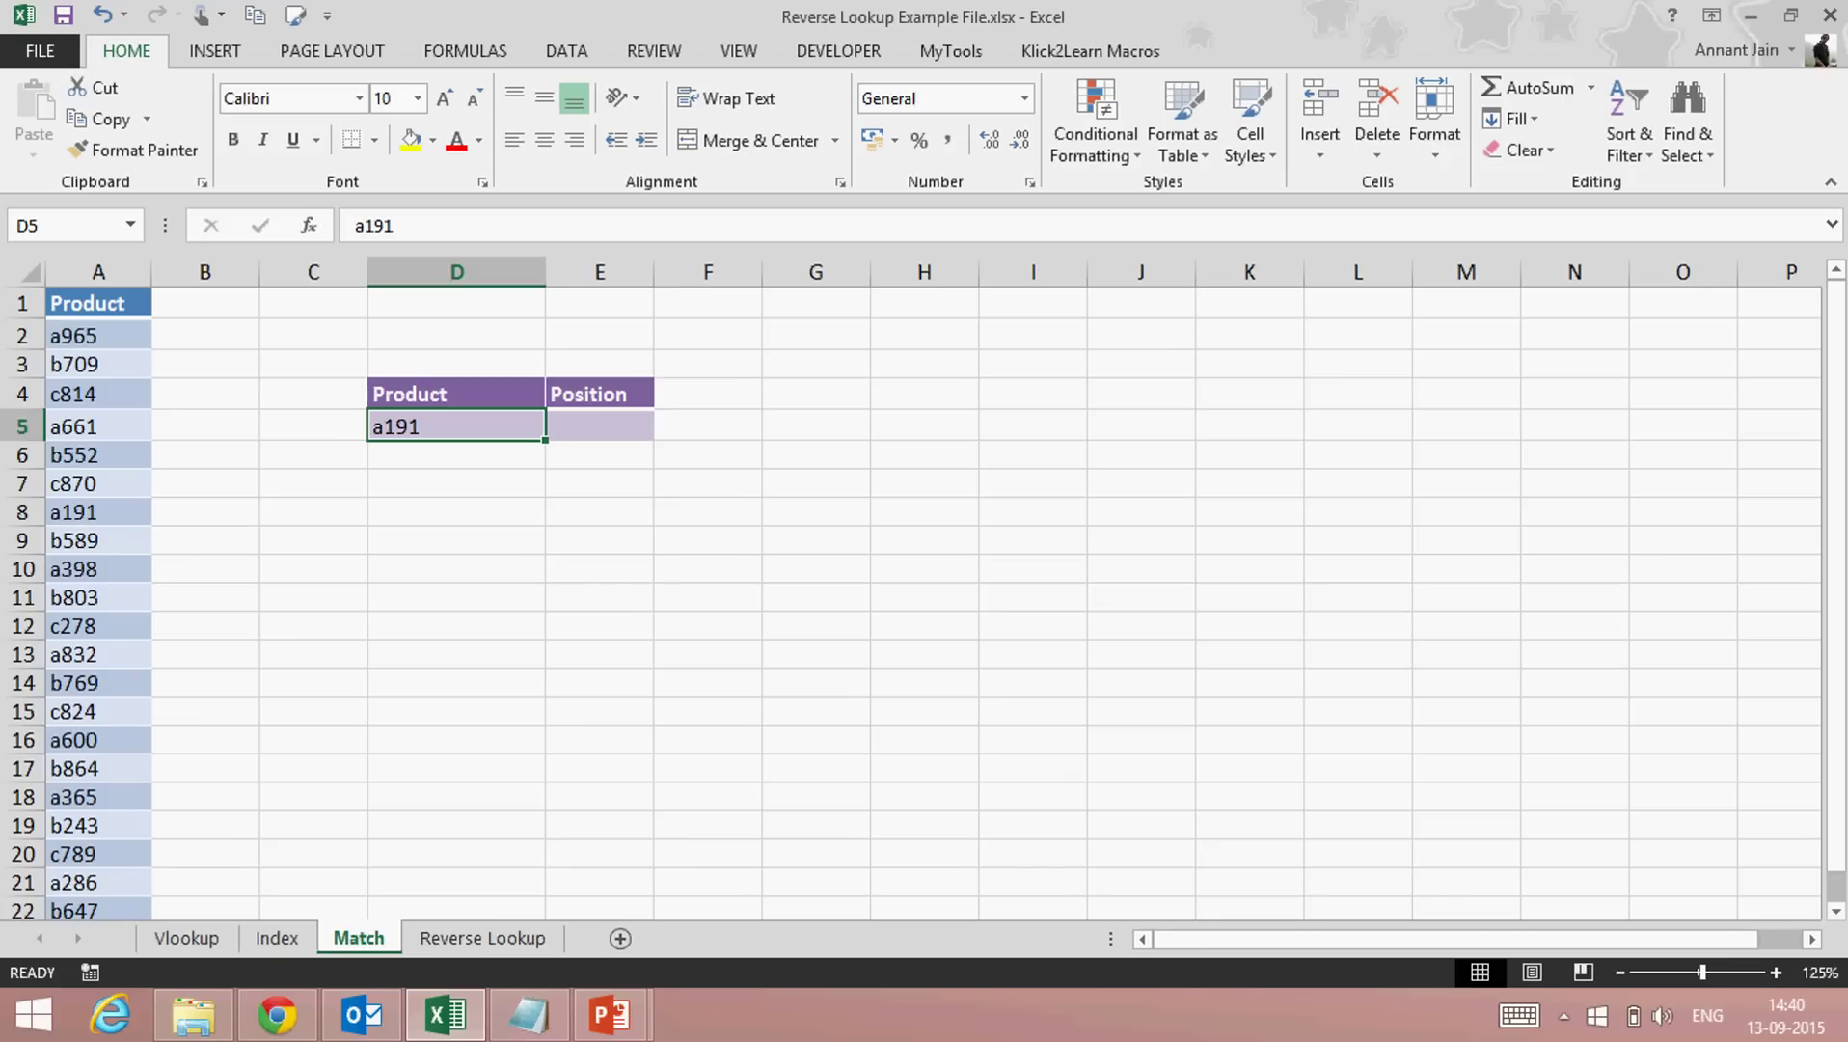
key(Left)
key(Right)
key(Left)
key(Right)
key(Left)
key(Left)
key(Left)
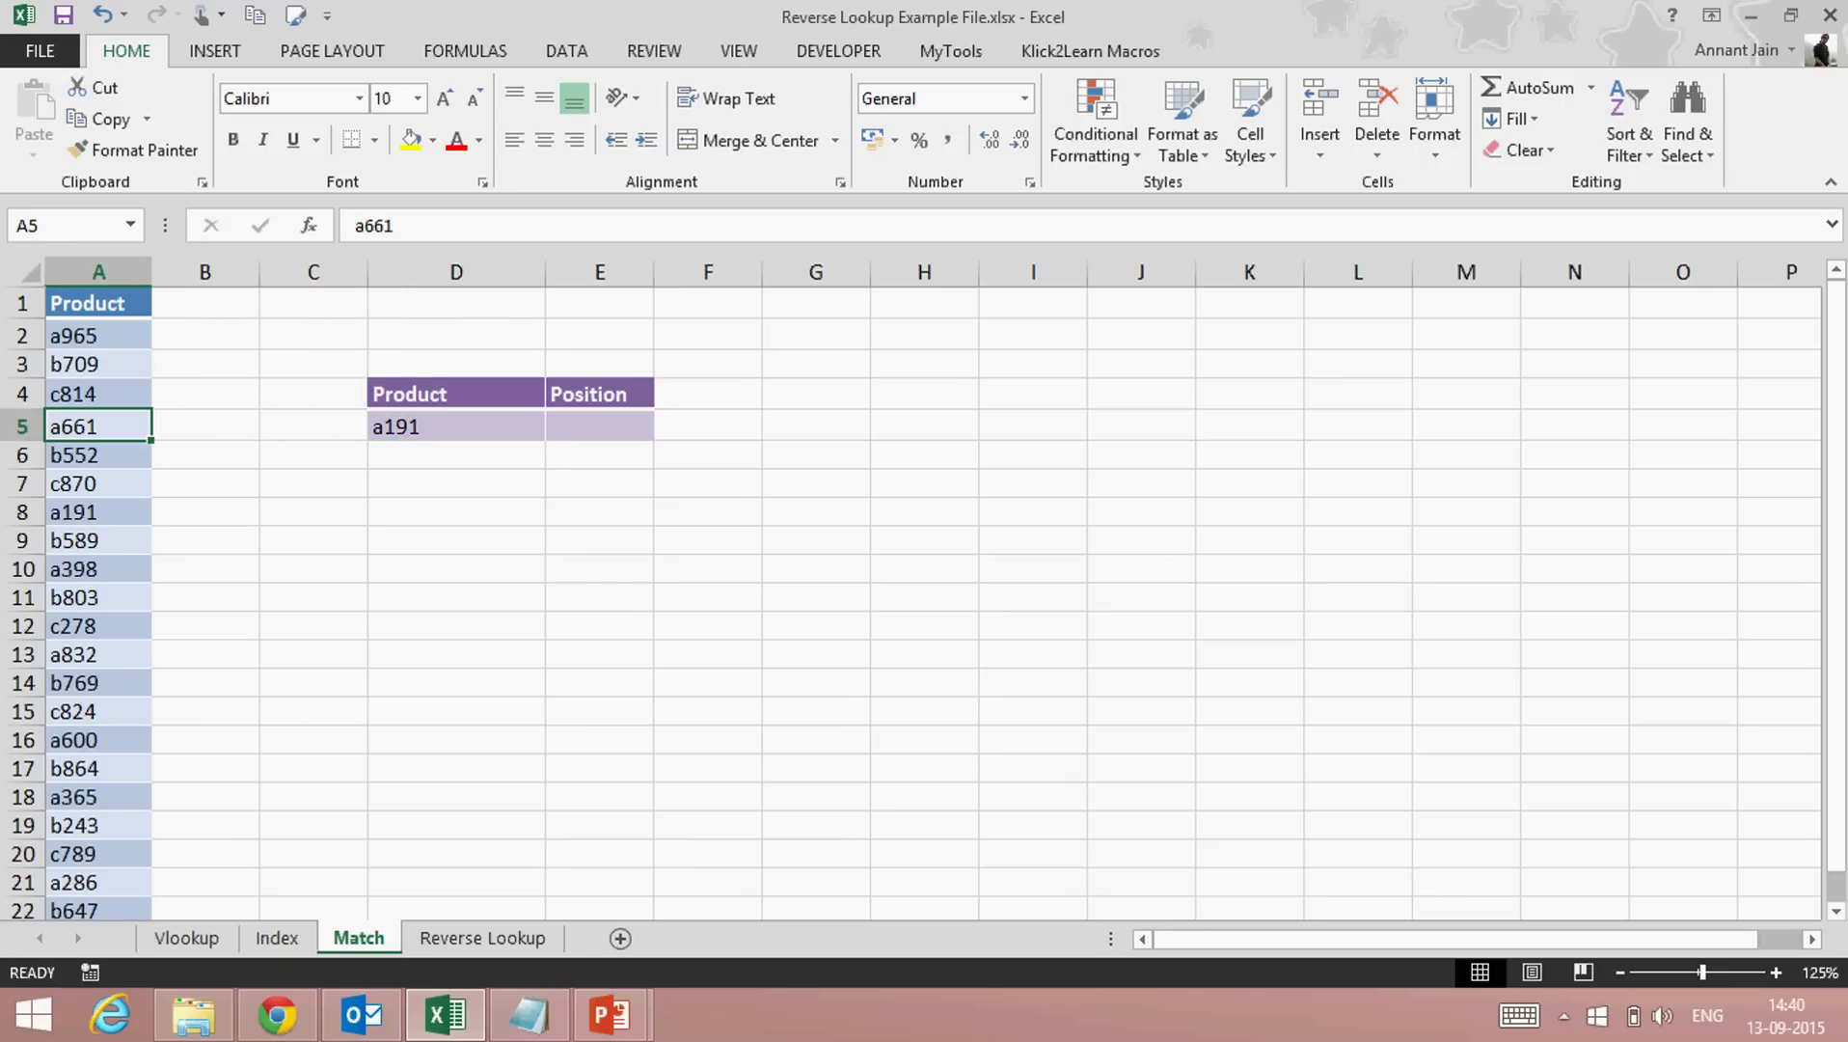
key(ctrl+space)
key(Right)
key(Right)
key(Right)
key(Right)
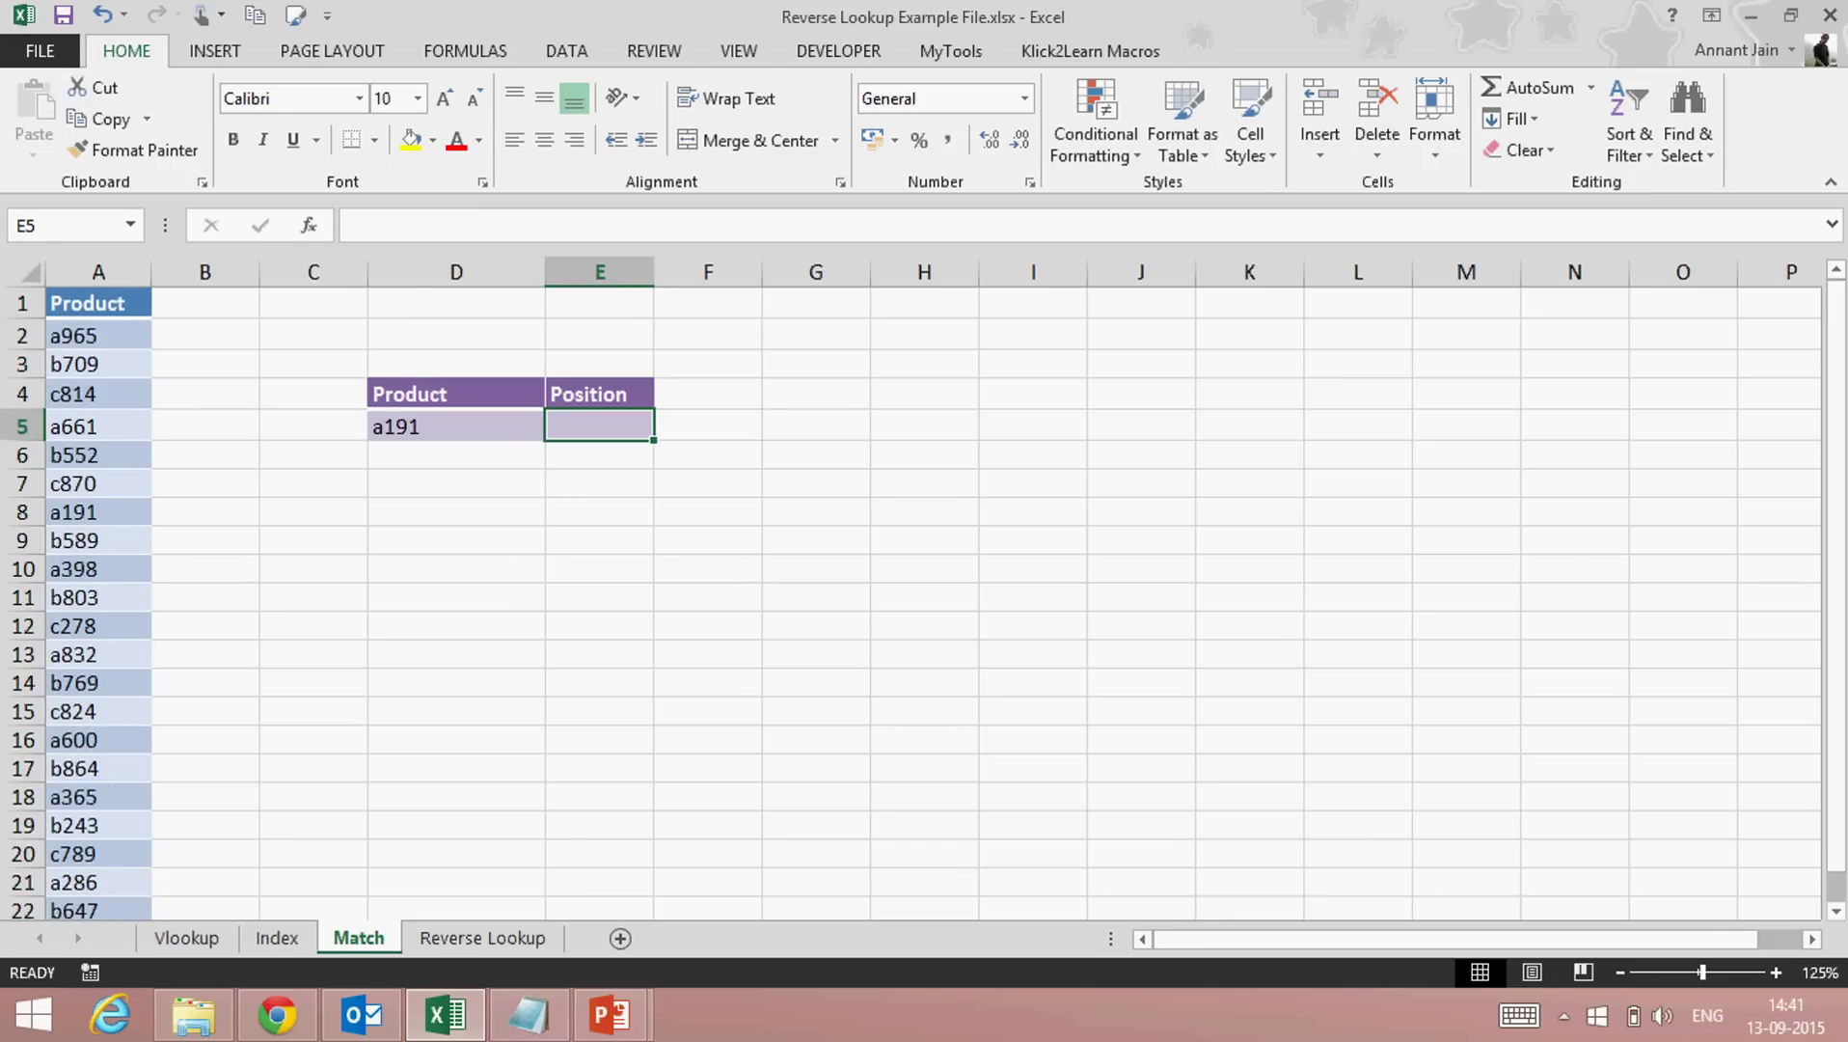
Enter =MATCH(D5,$A$1:$A$22,0) in E5 so product a191 returns position 8
text(=match)
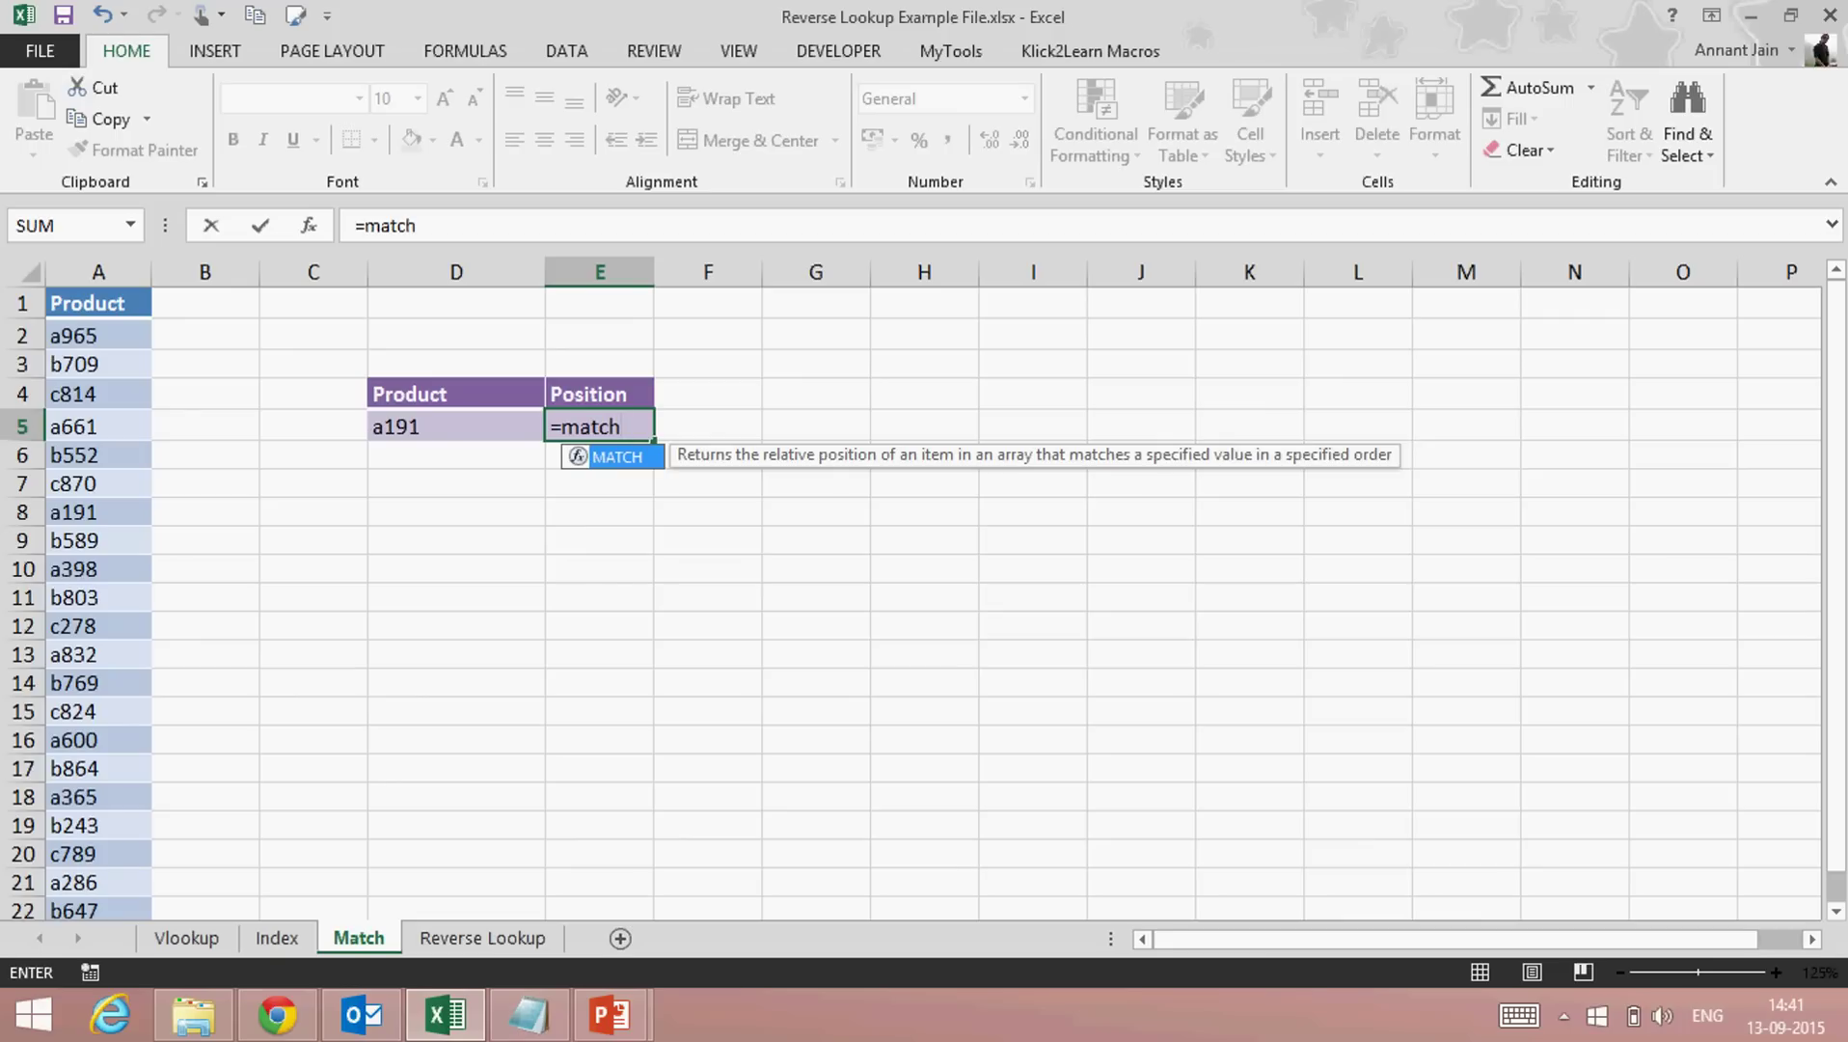
text(()
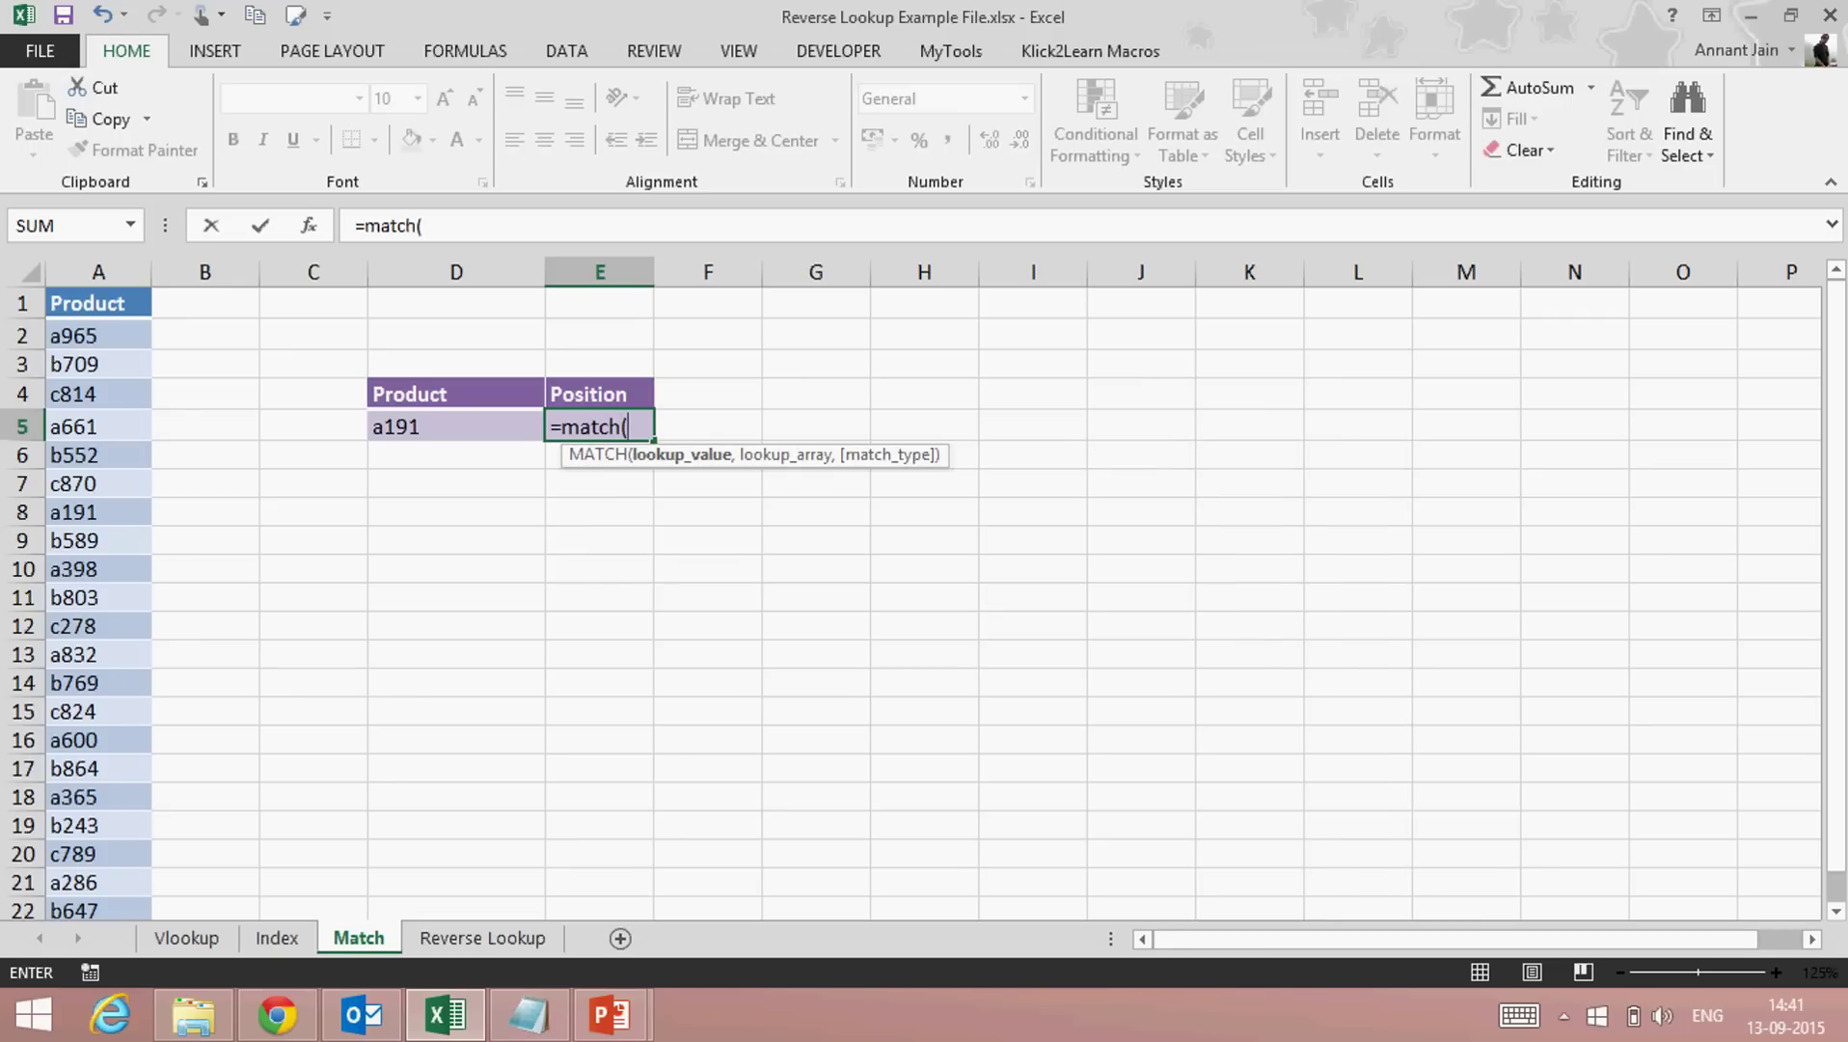
key(Left)
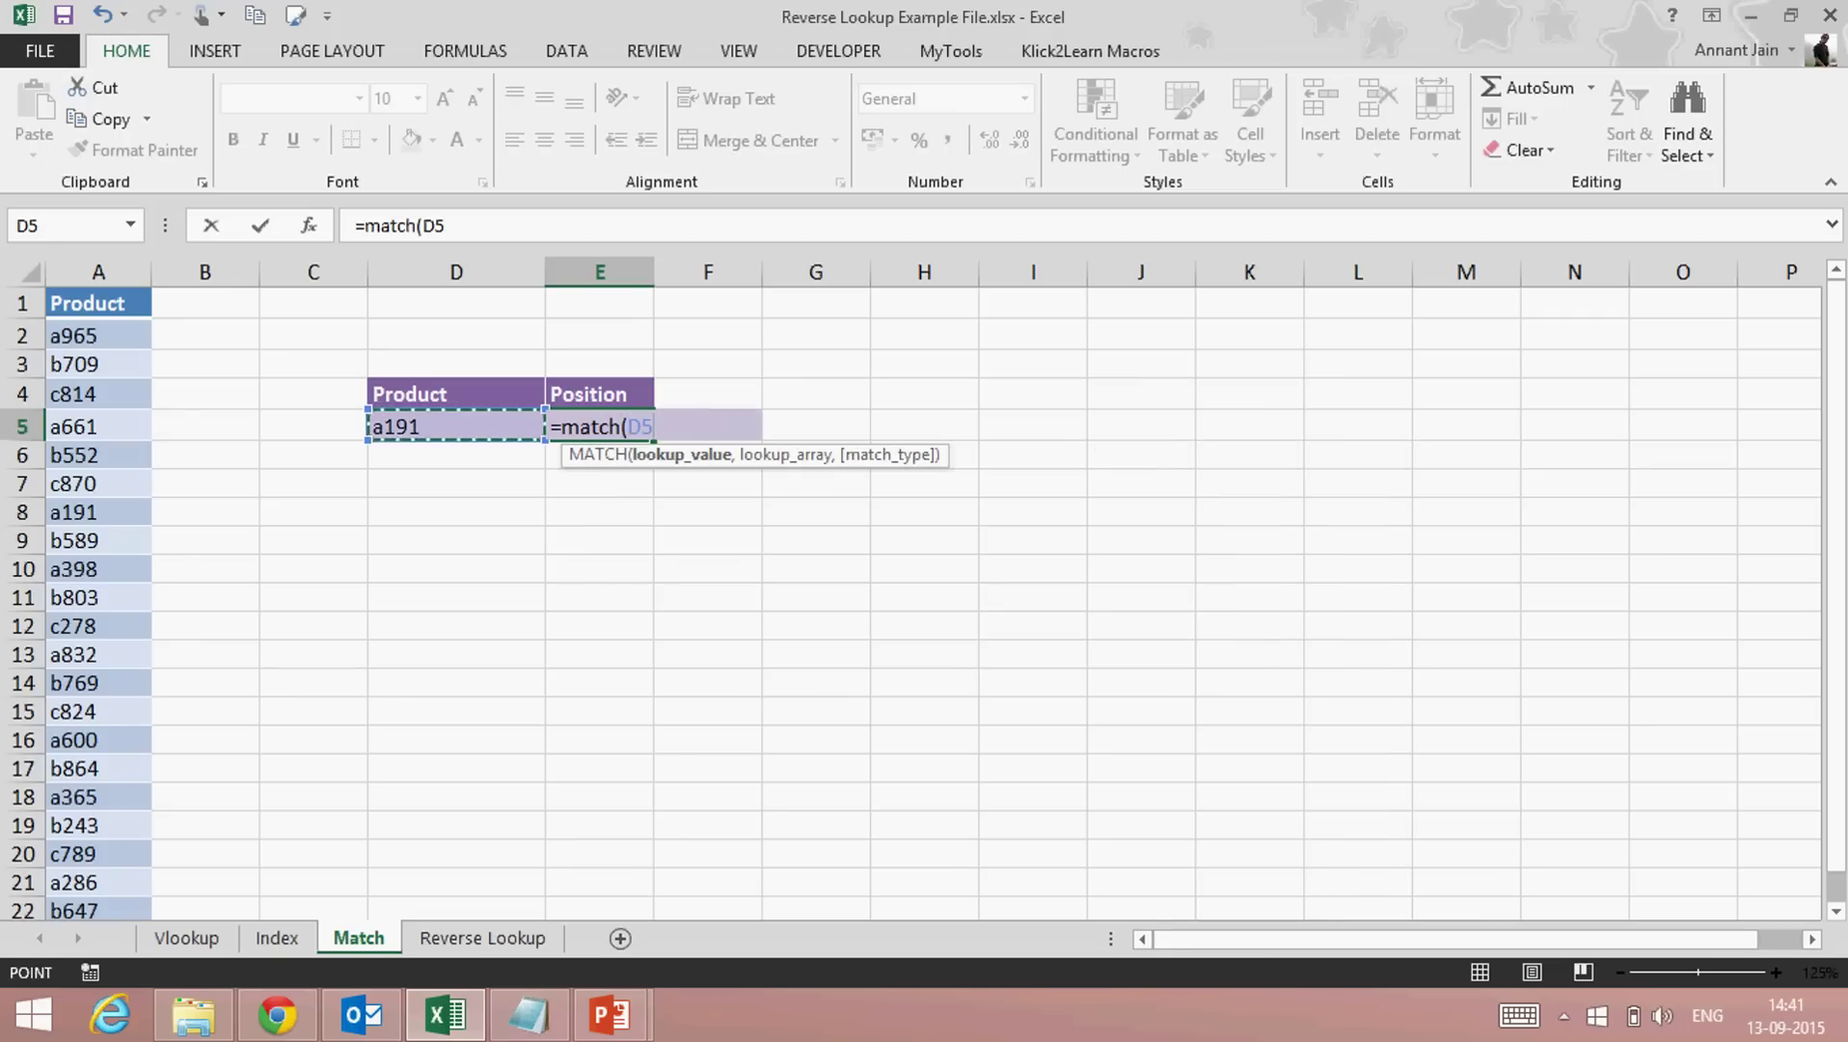
text(,)
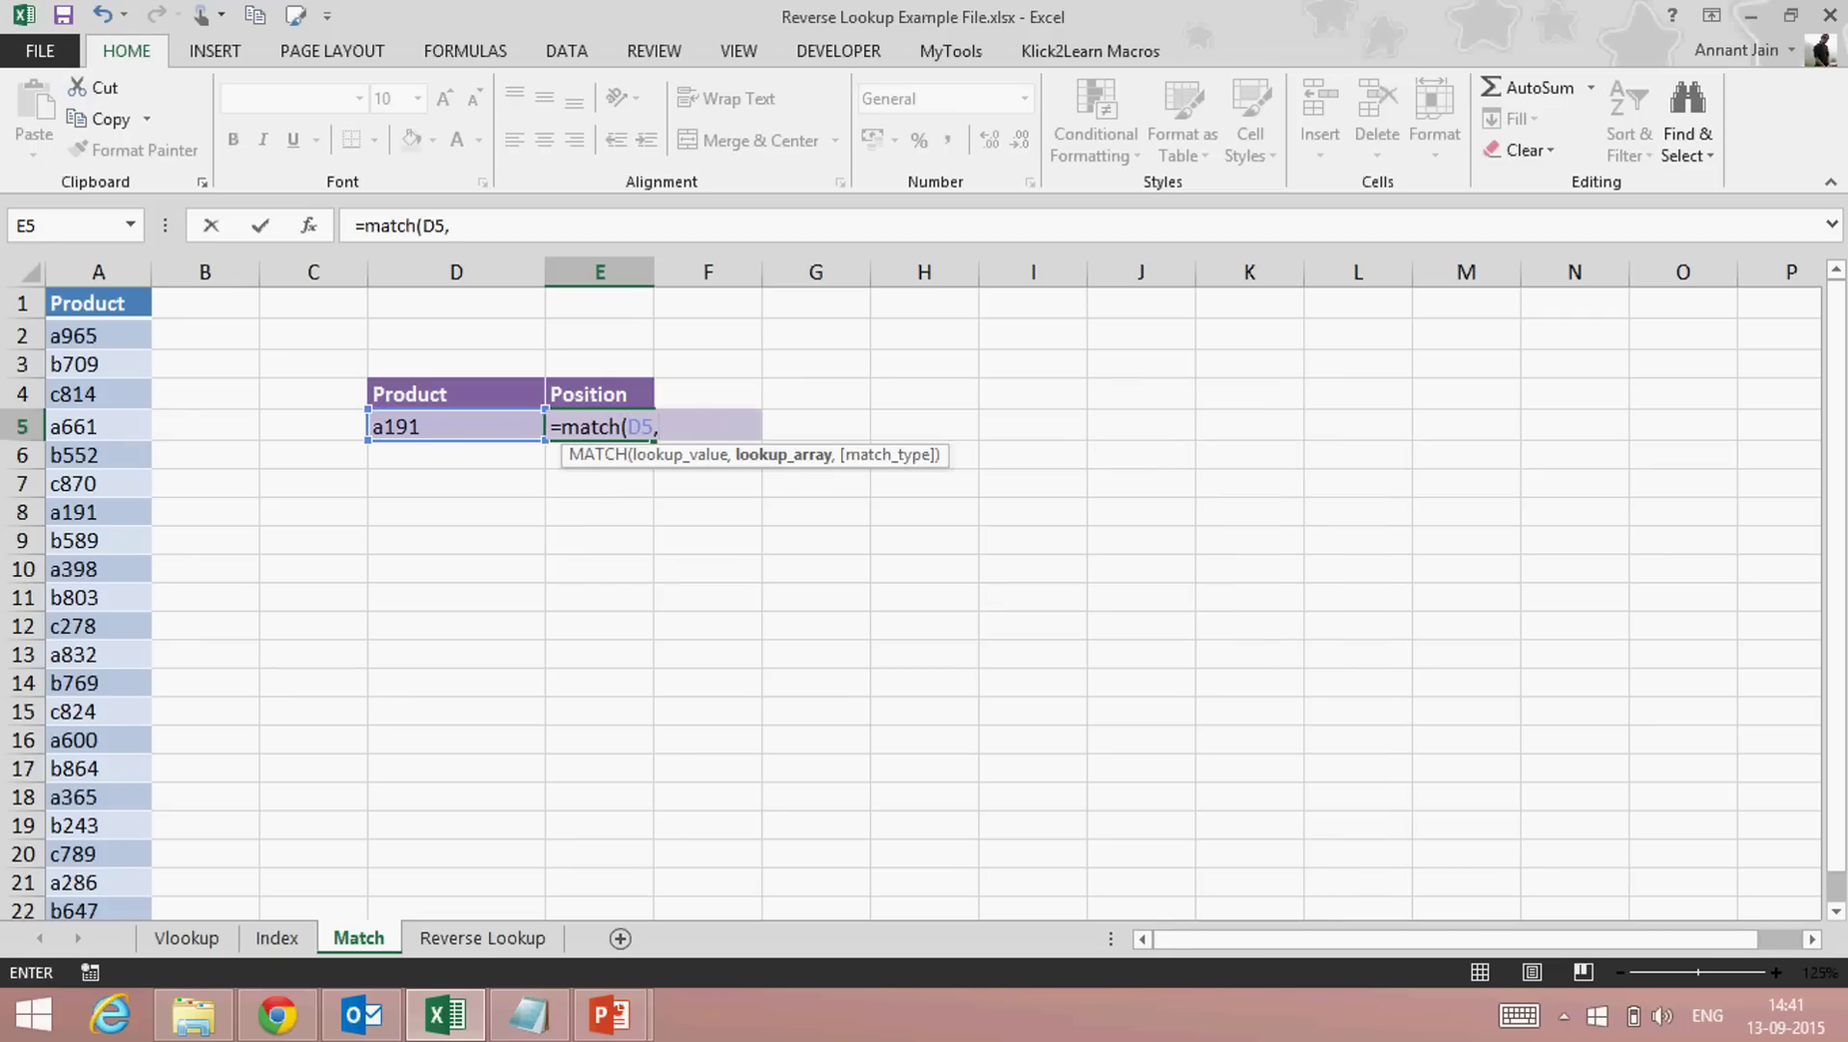
key(ctrl+Home)
key(ctrl+shift+Down)
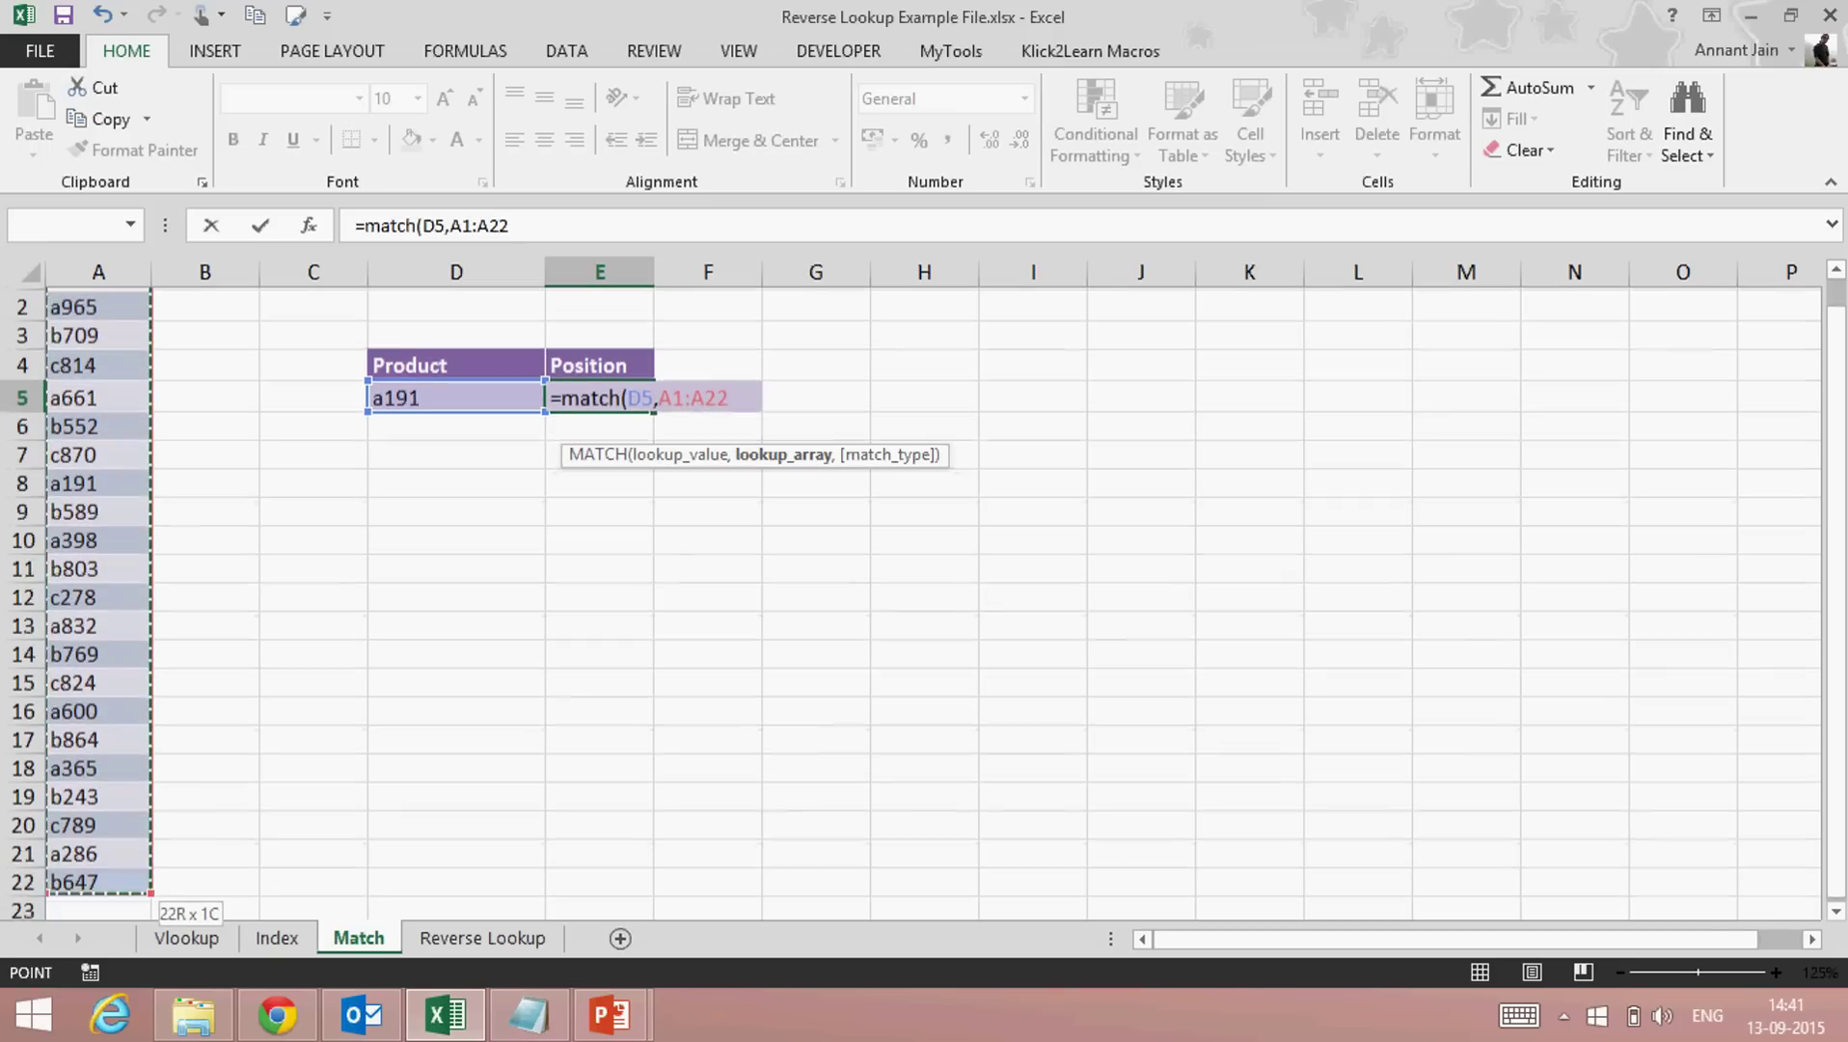
key(F4)
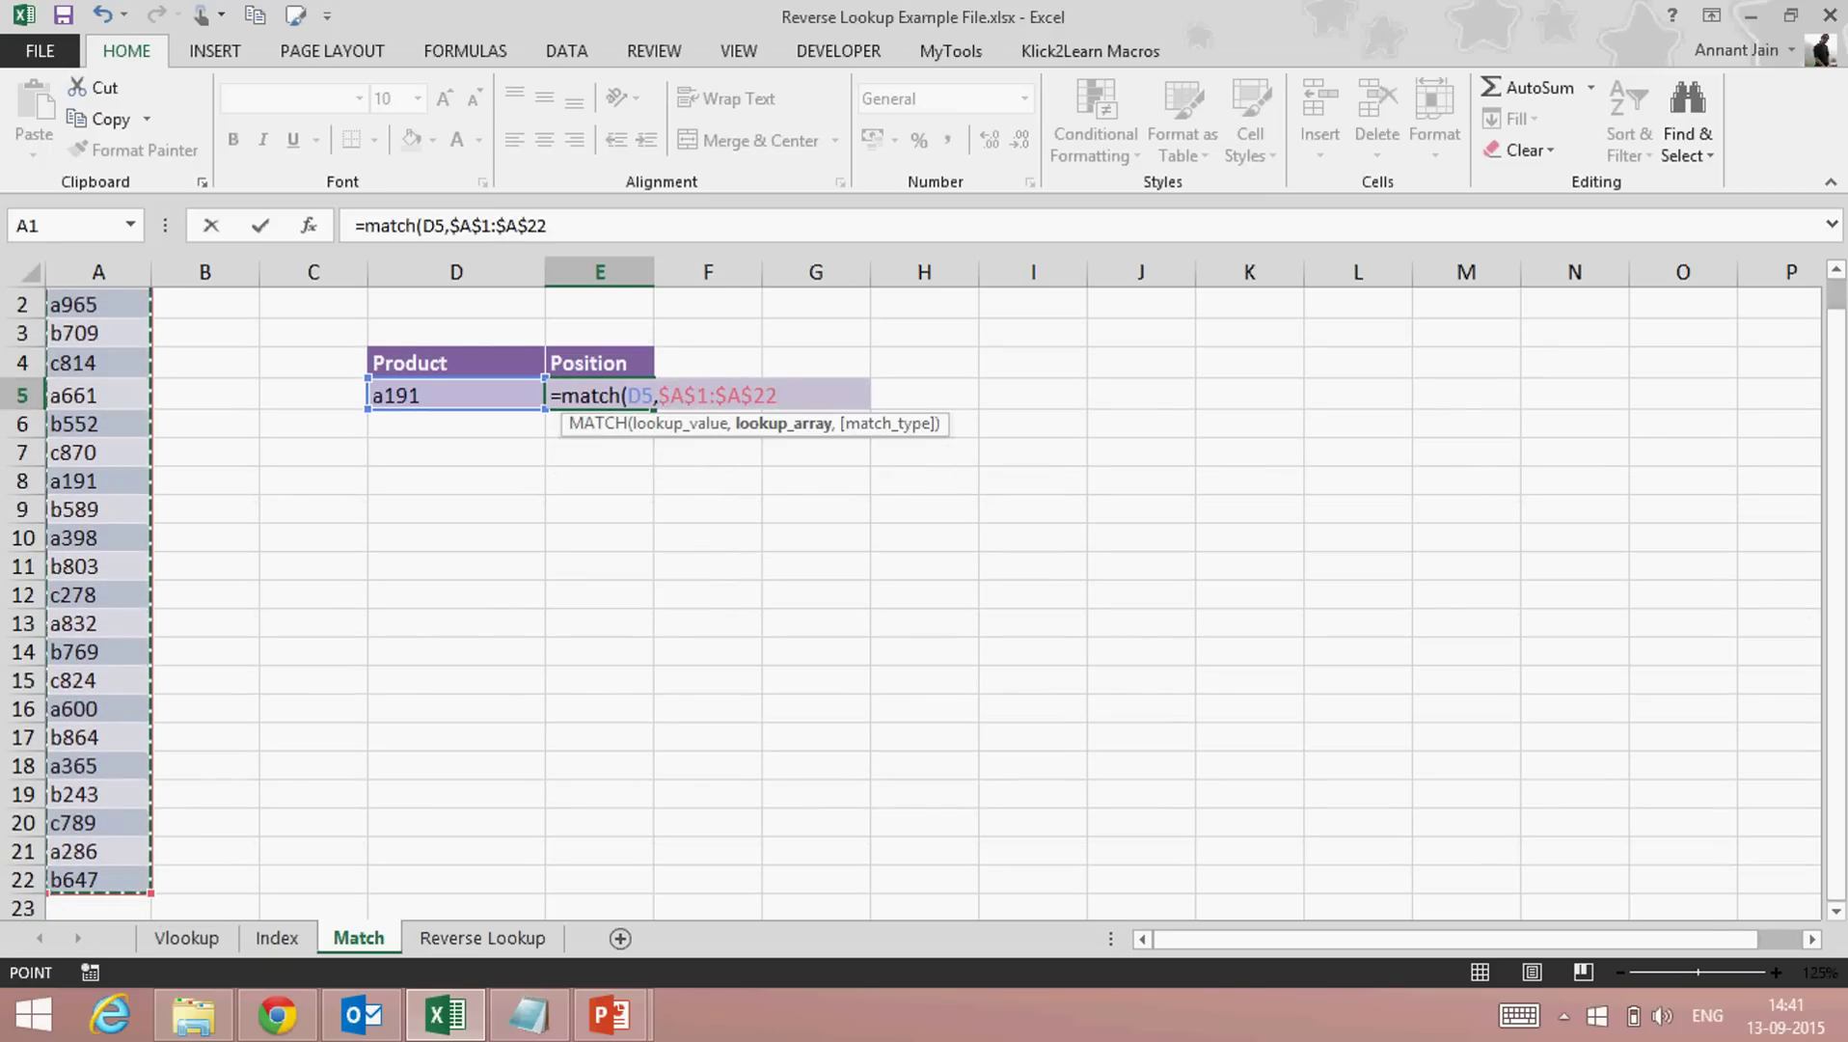
text(,)
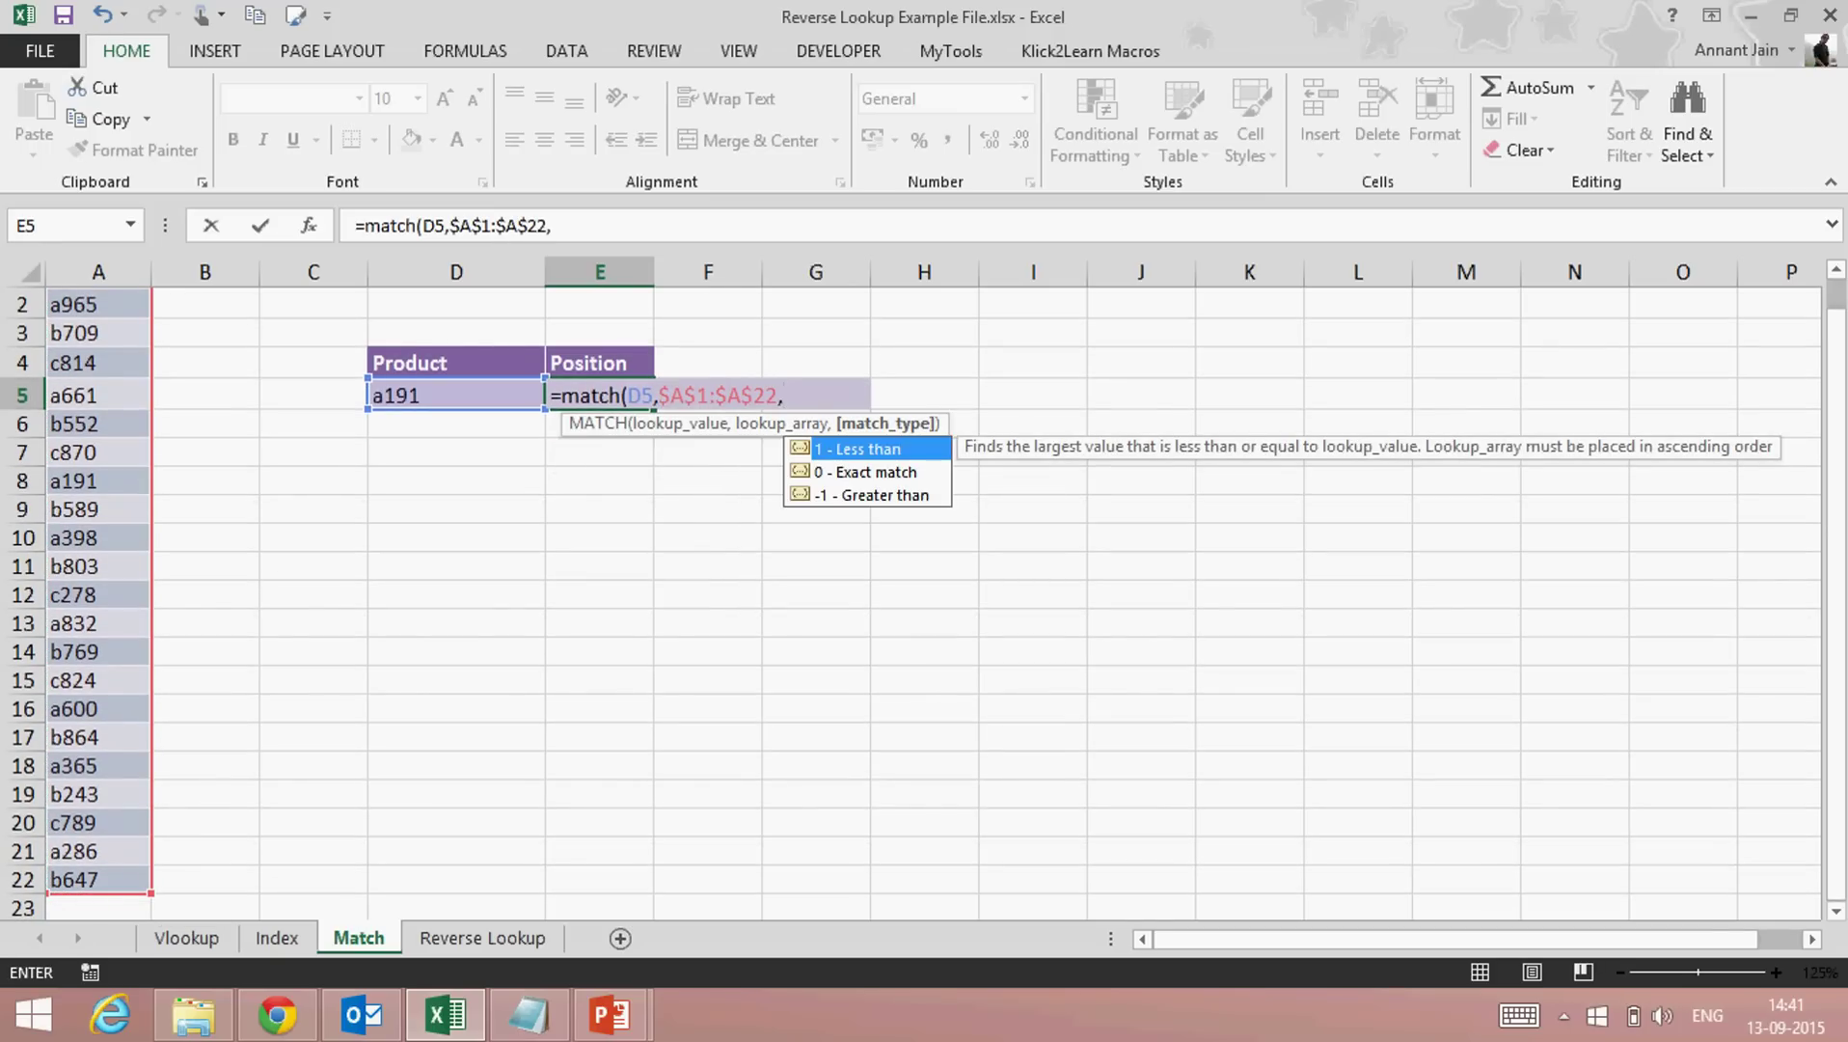
text(0))
key(ctrl+Return)
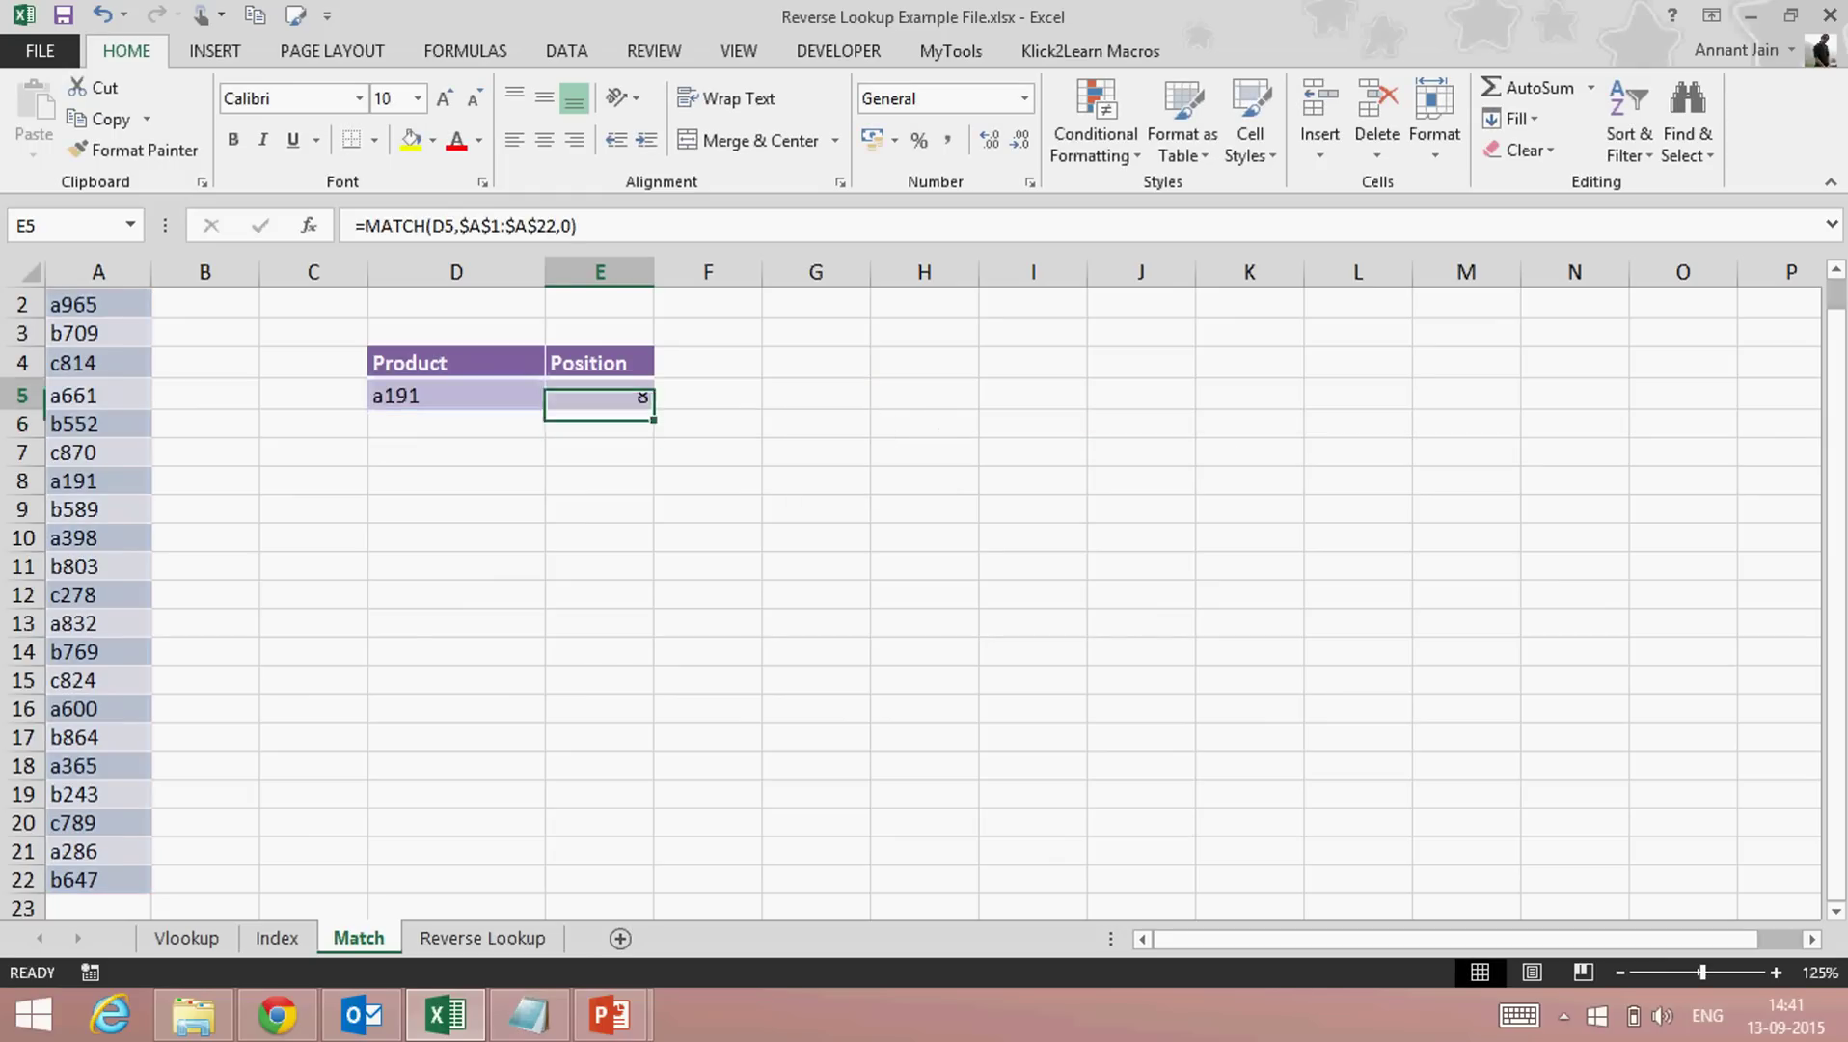
key(Left)
key(Left)
key(Right)
key(Right)
key(Right)
key(Left)
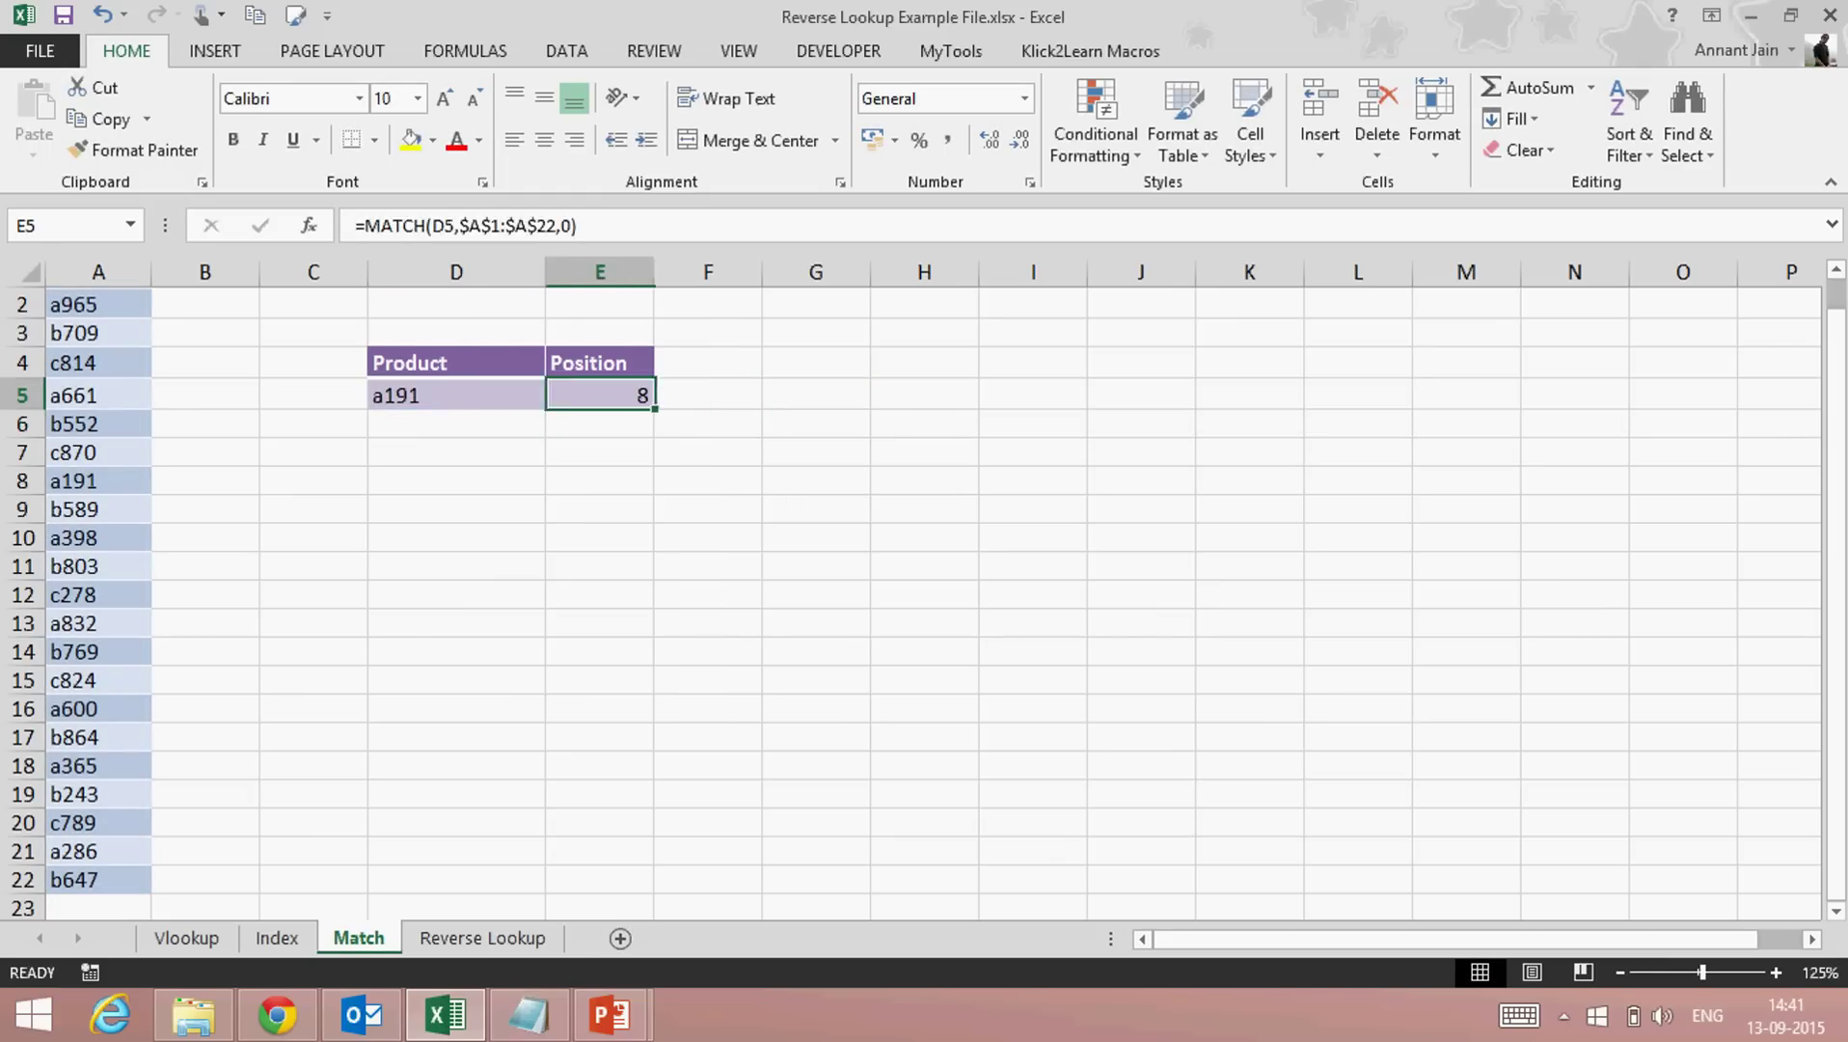
key(Left)
key(ctrl+Home)
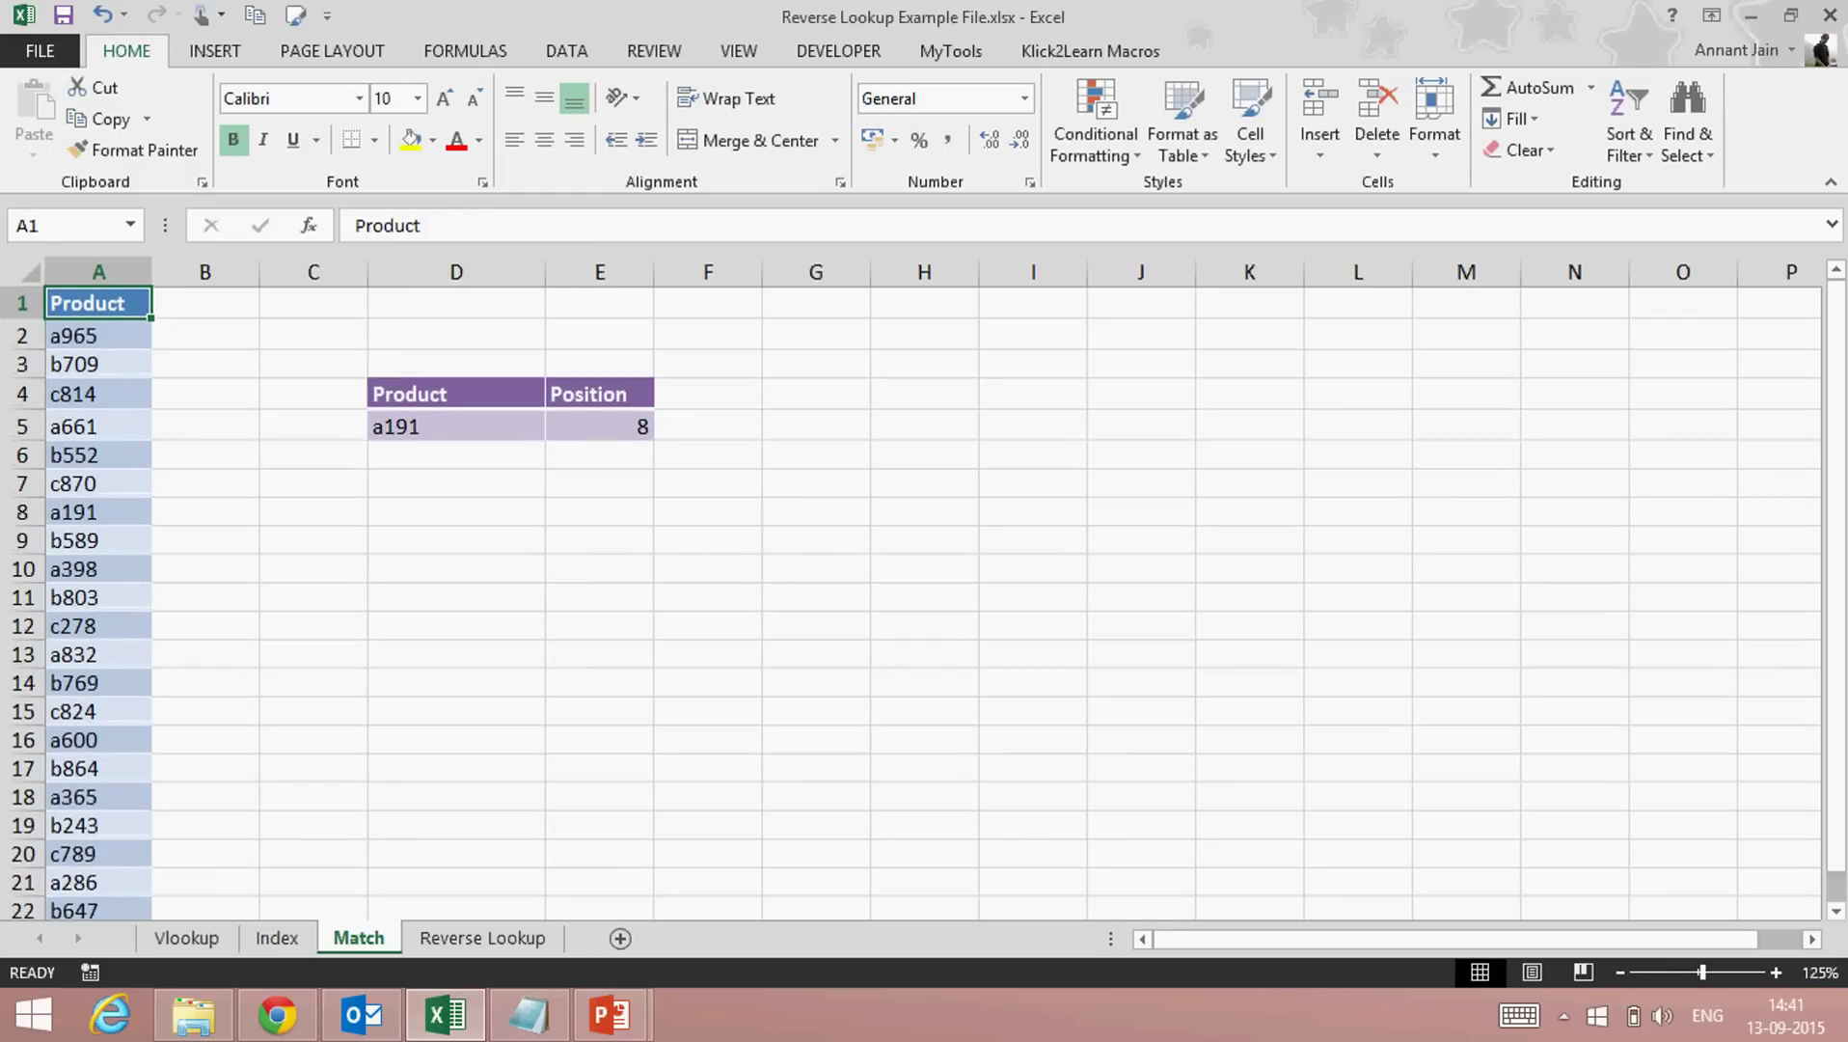
key(Down)
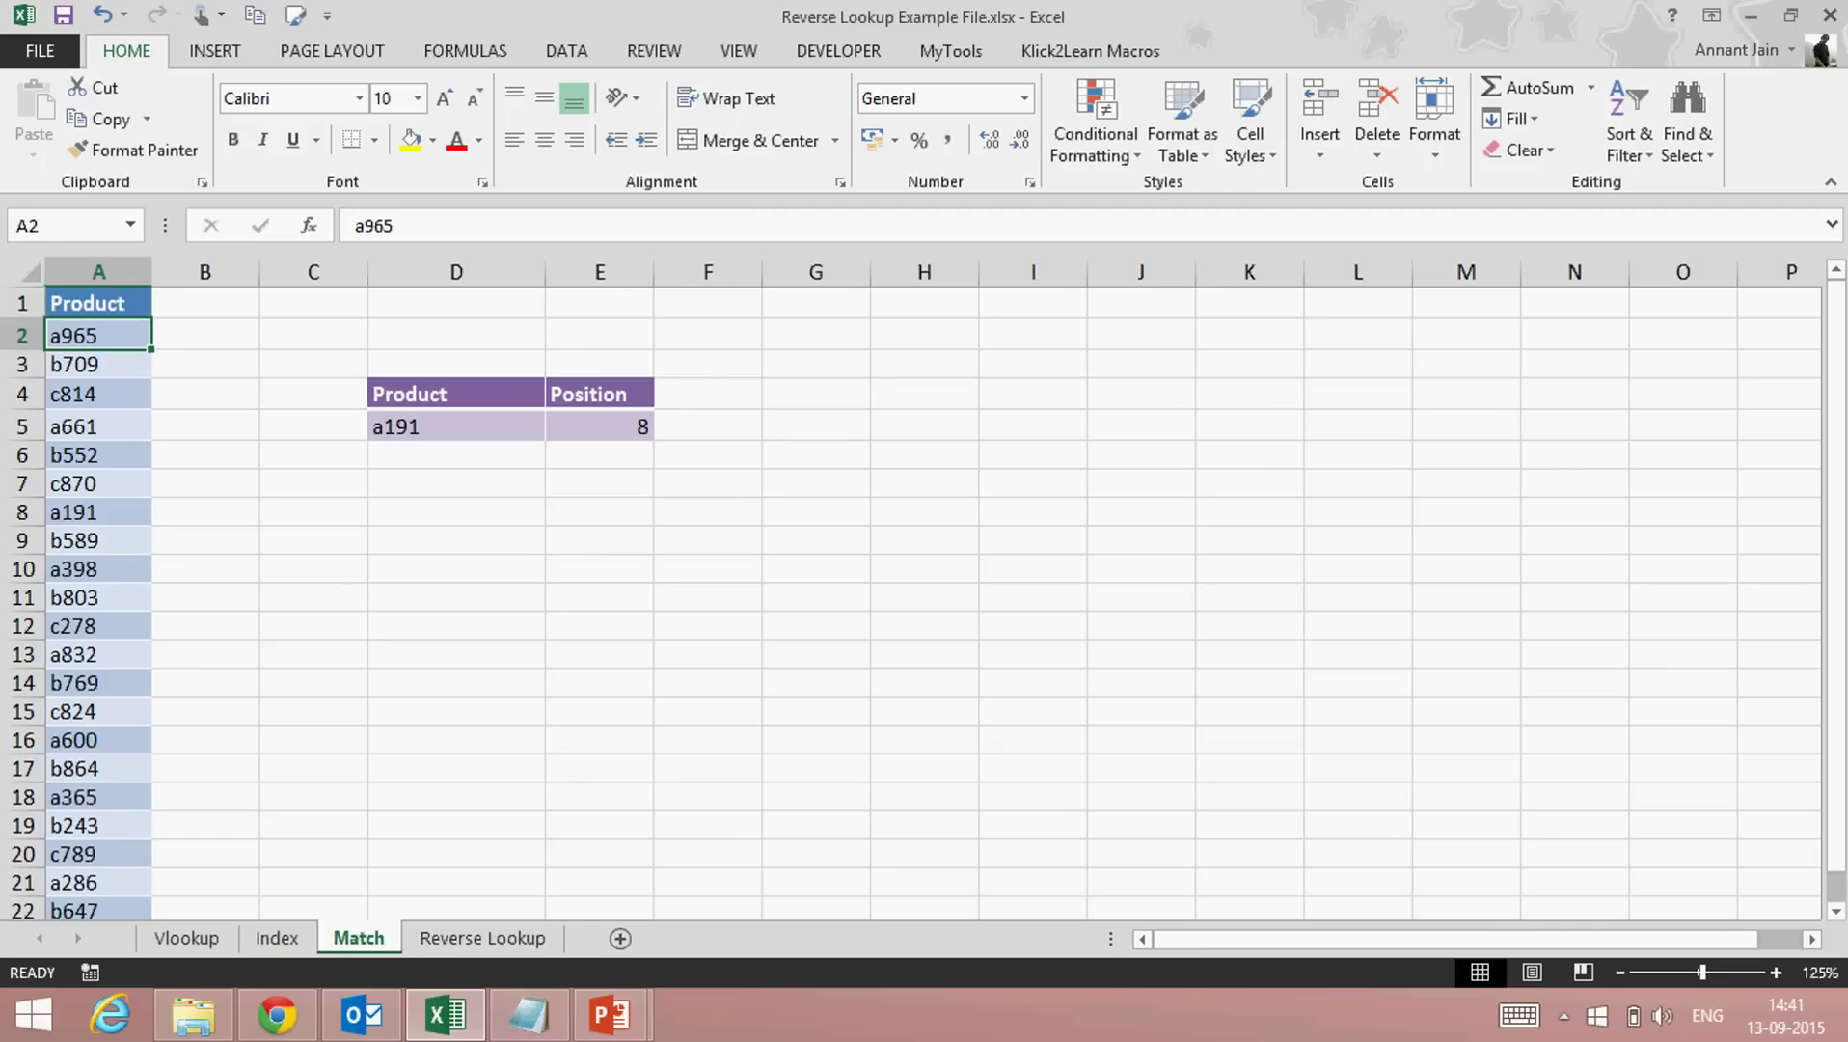
key(Down)
key(Down)
key(Down)
key(Down)
key(Down)
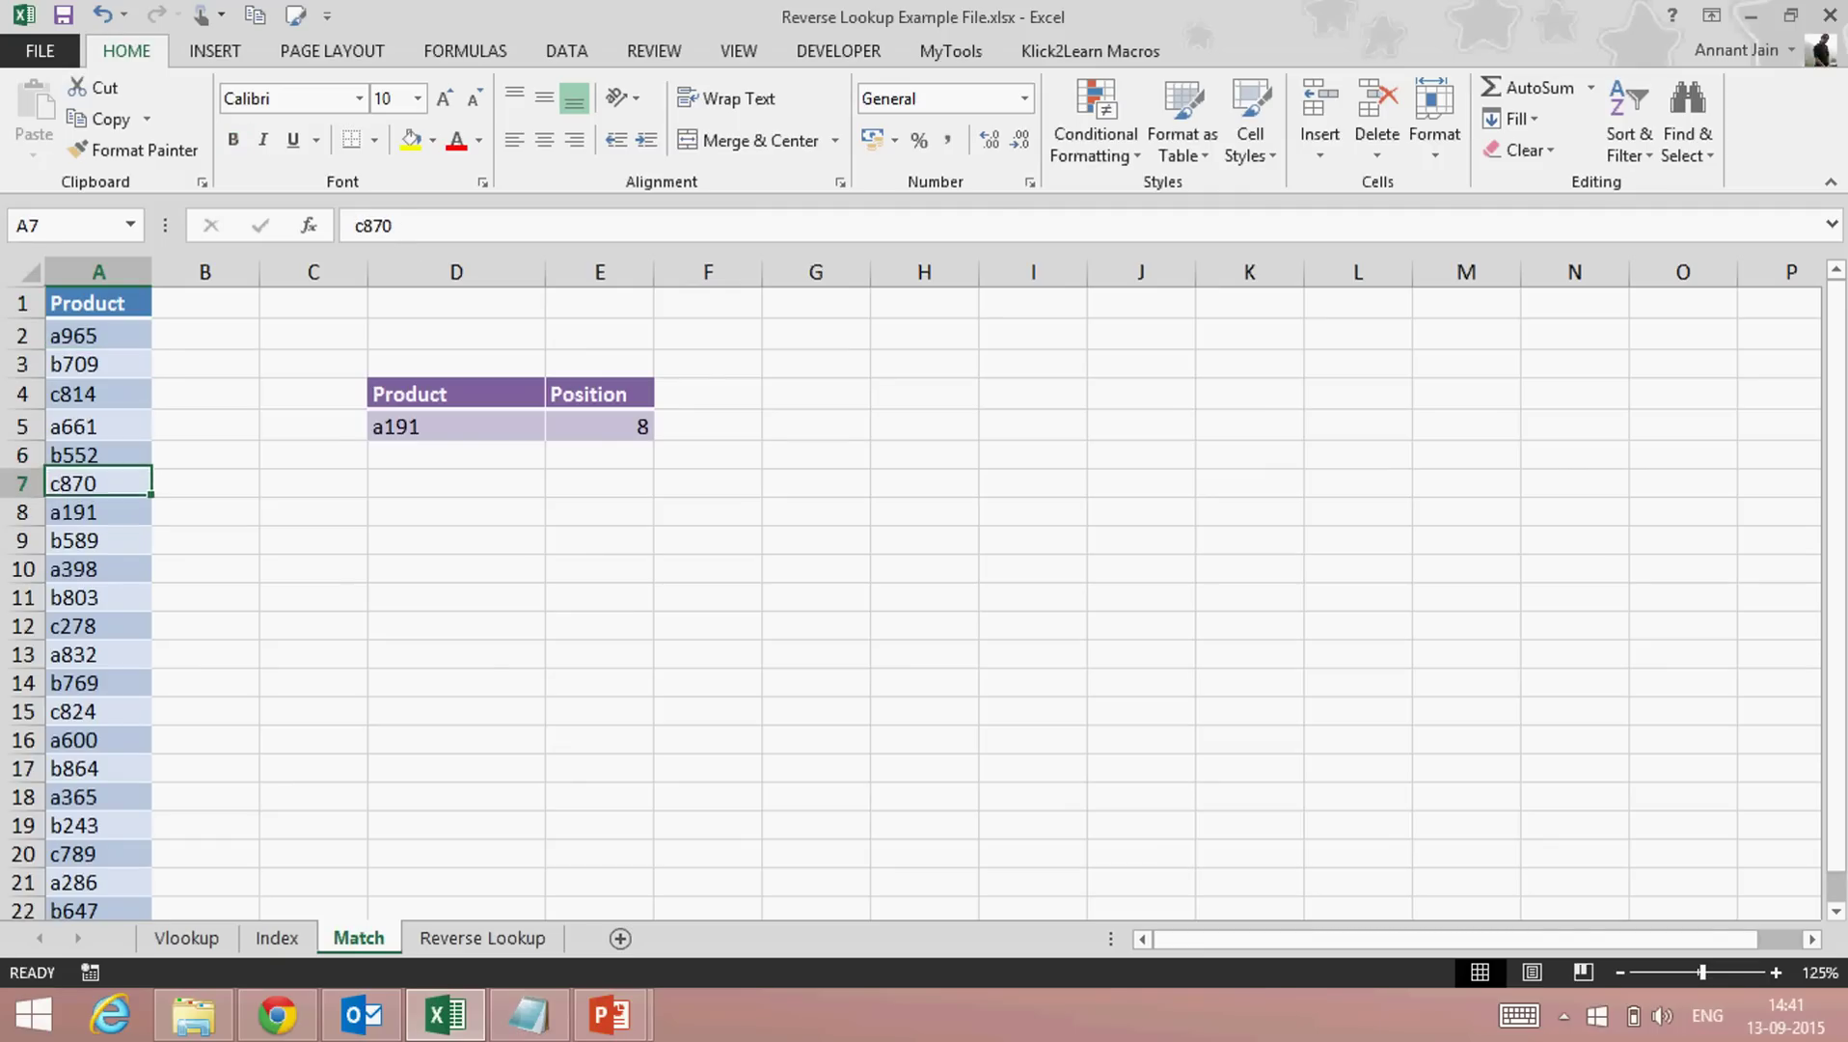
key(Down)
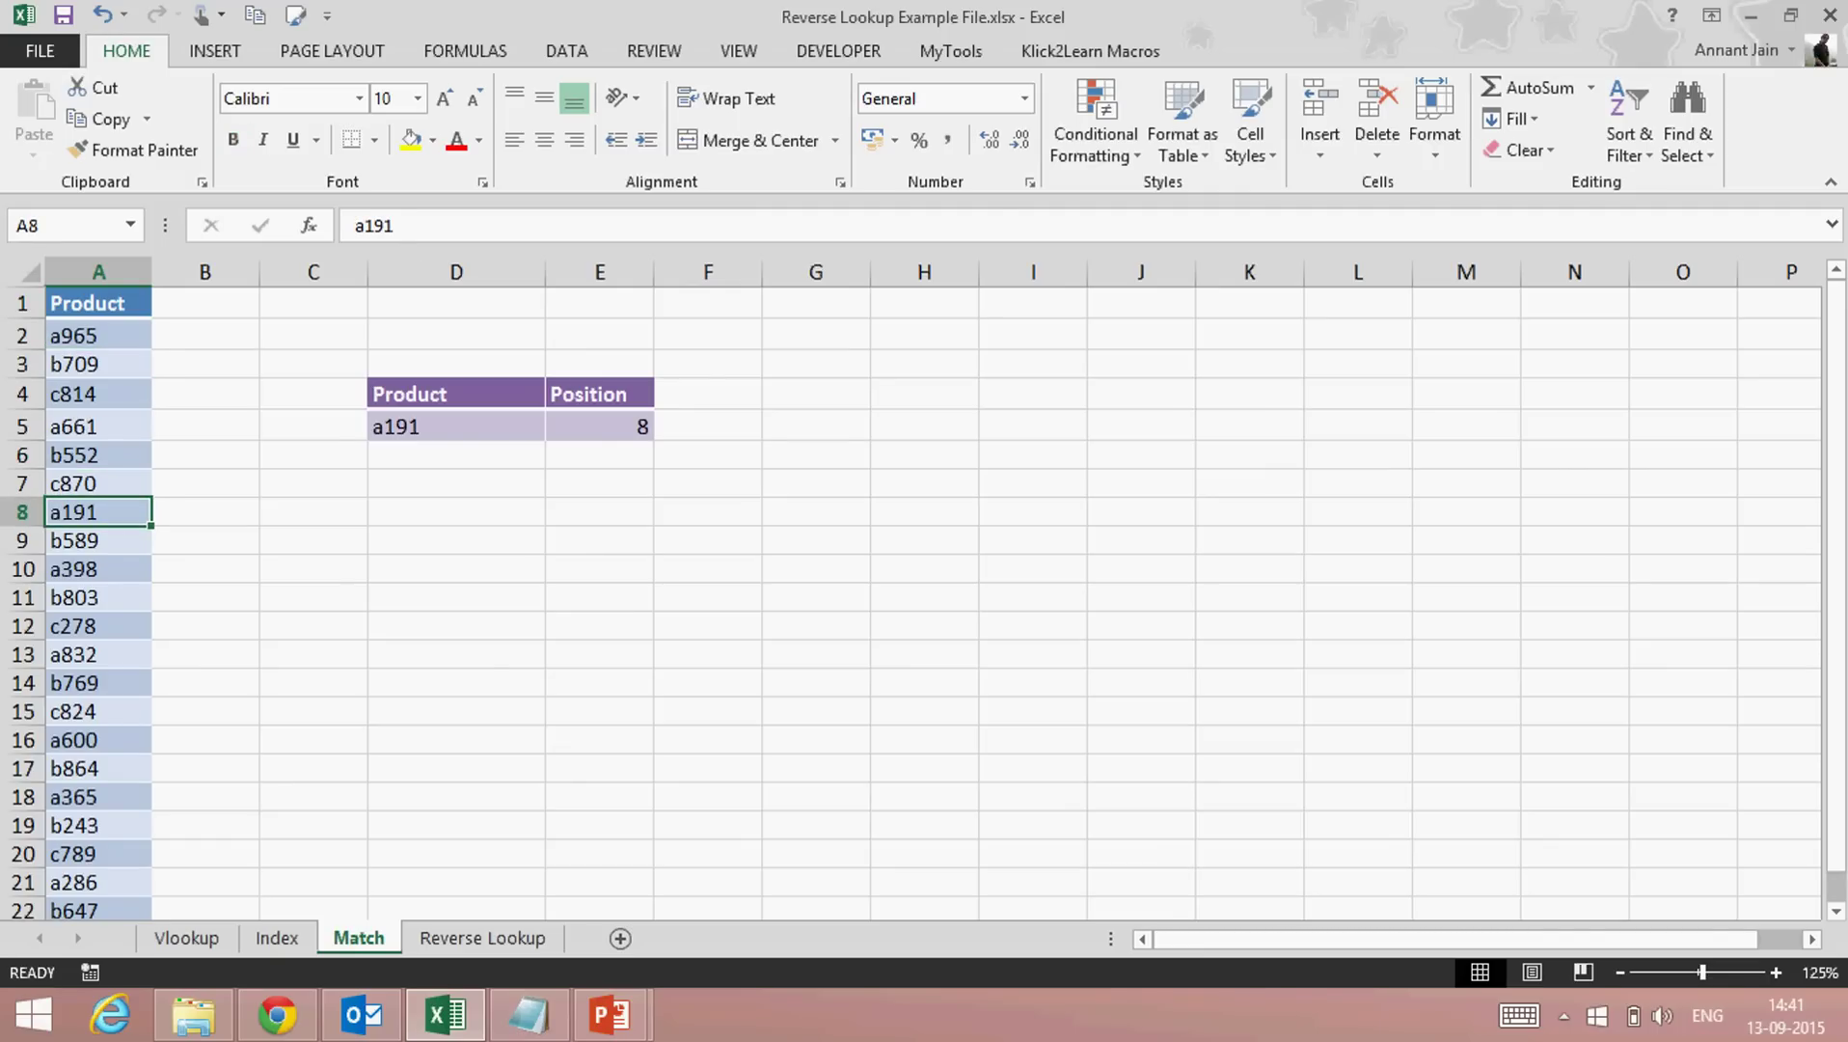
key(Right)
key(Right)
key(Right)
key(Right)
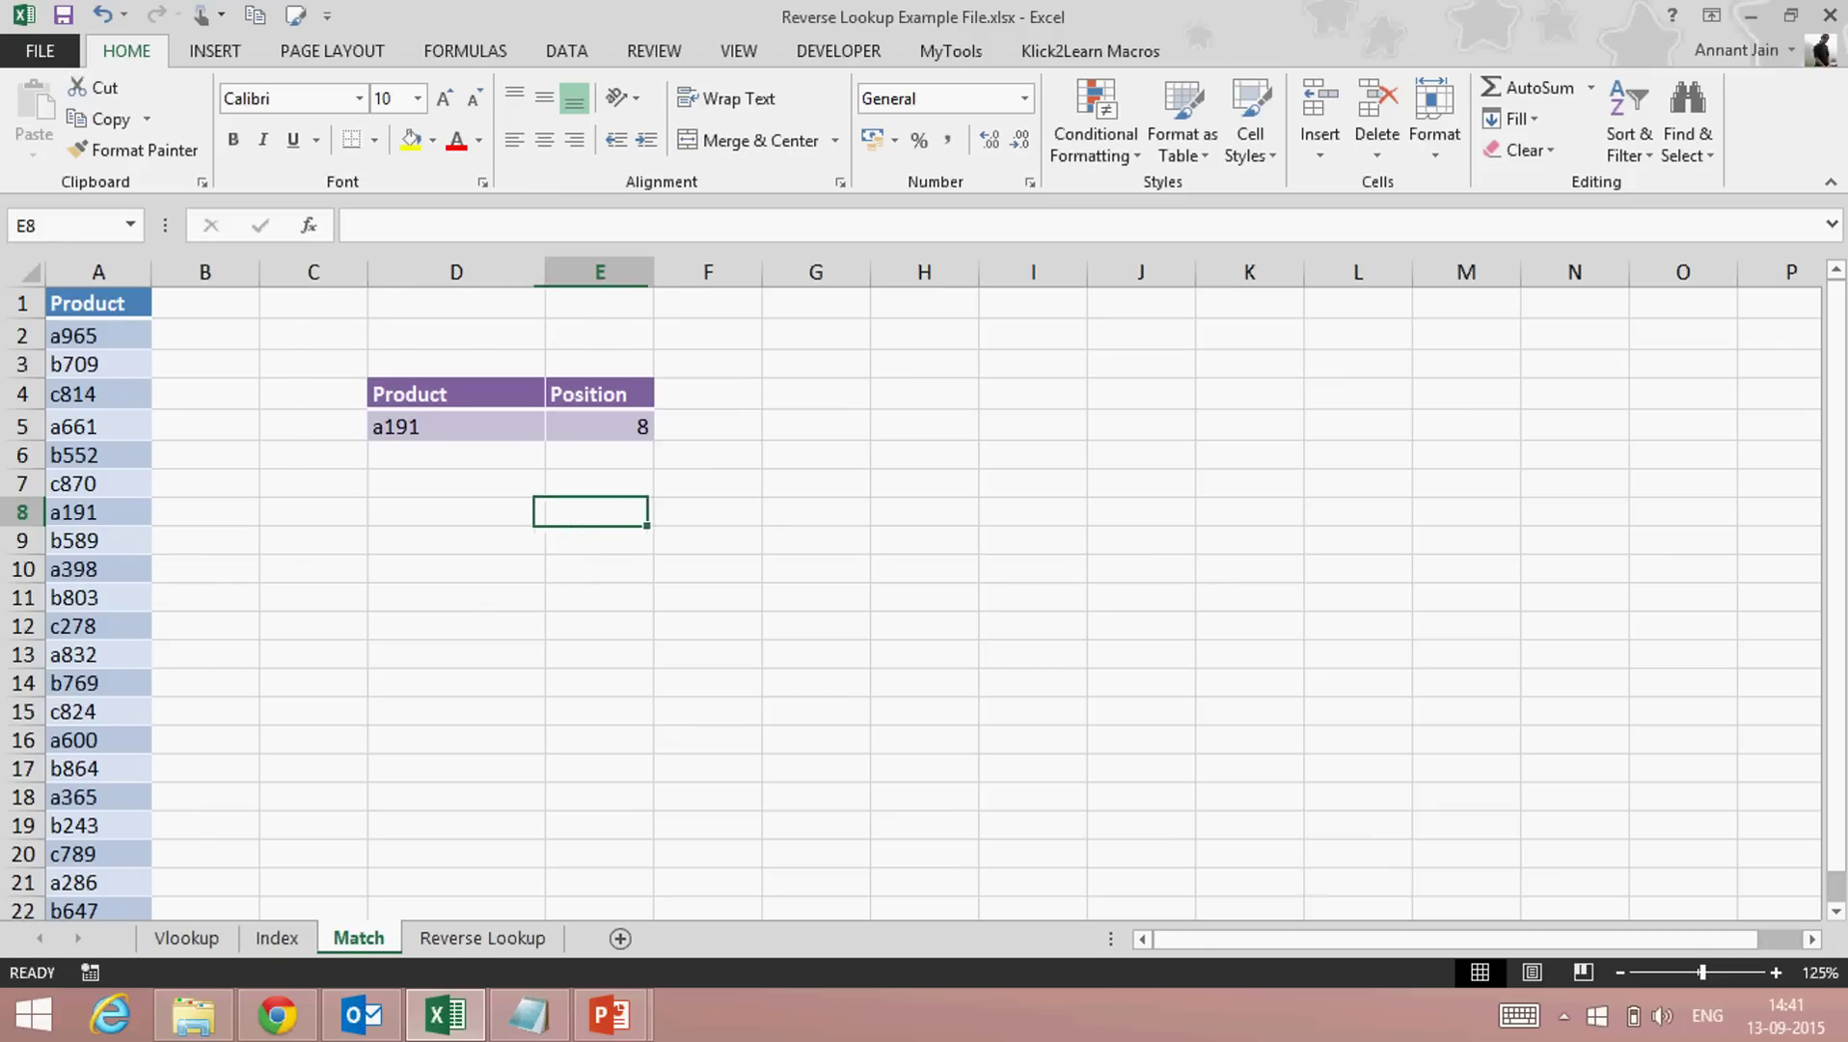
key(Right)
key(Left)
key(Up)
key(Up)
key(Up)
key(Up)
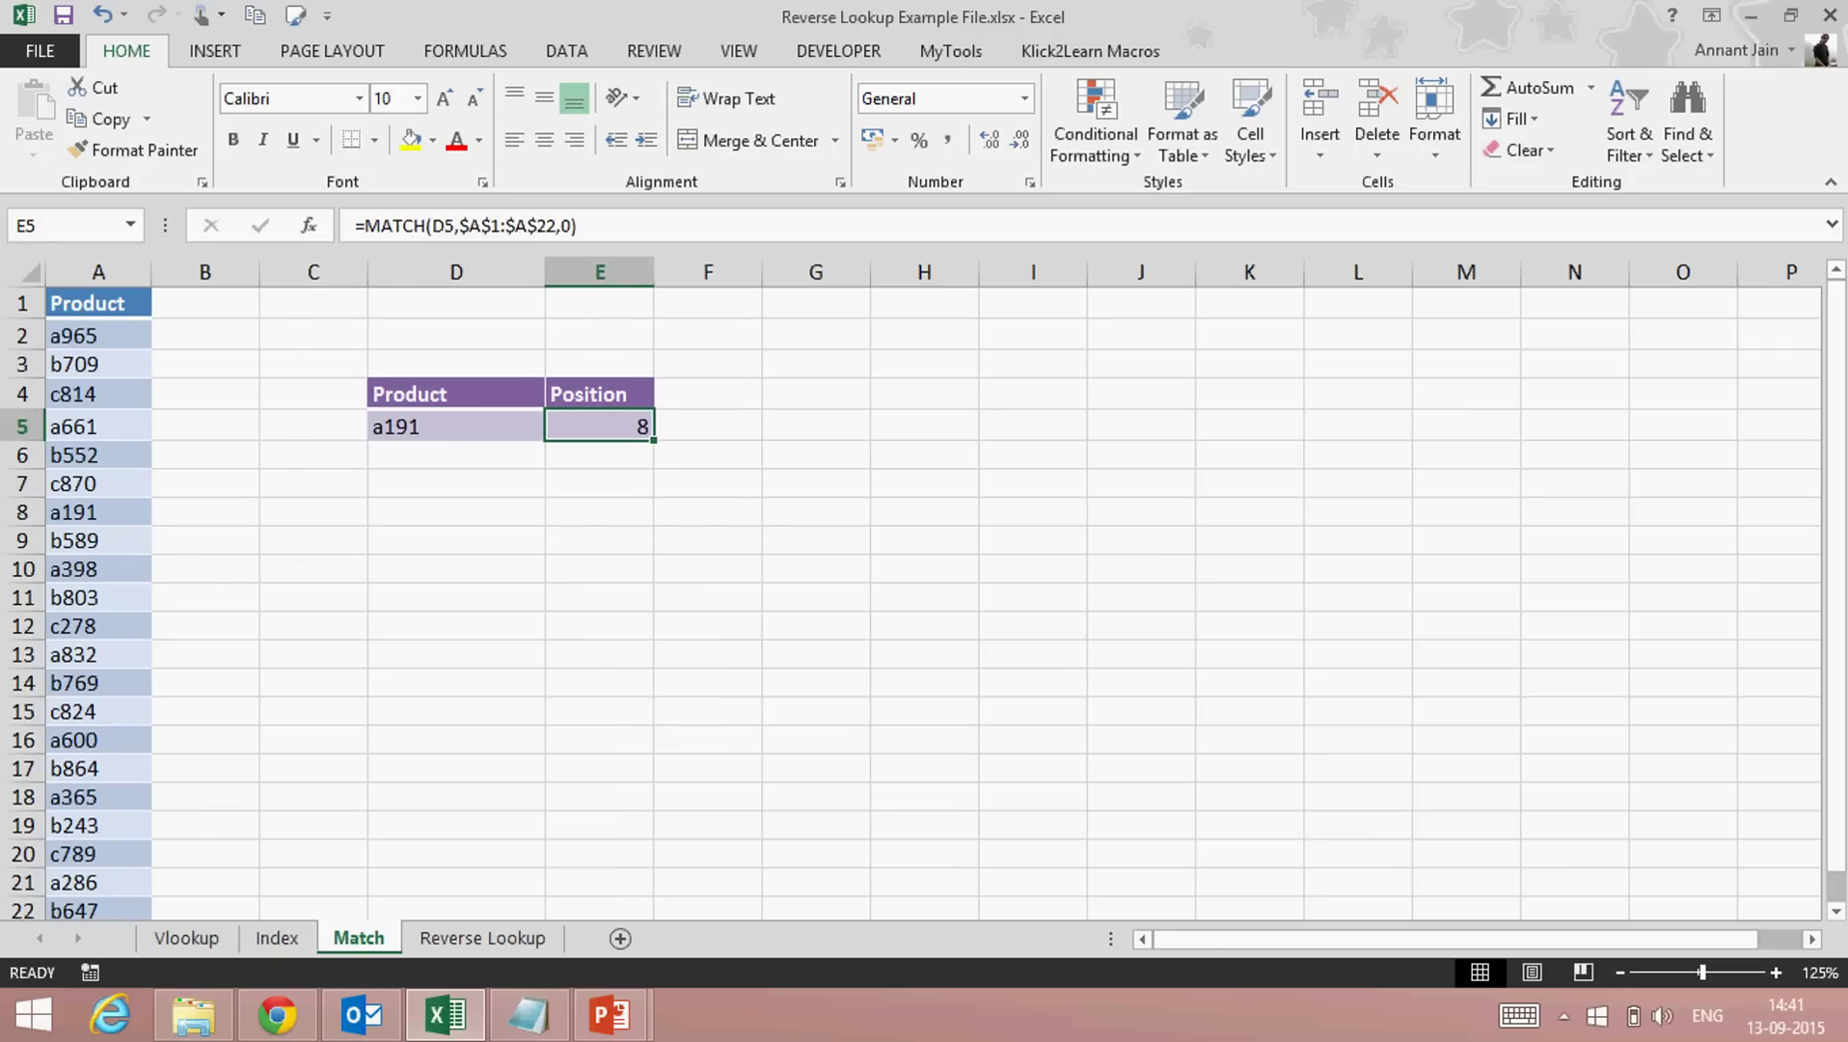
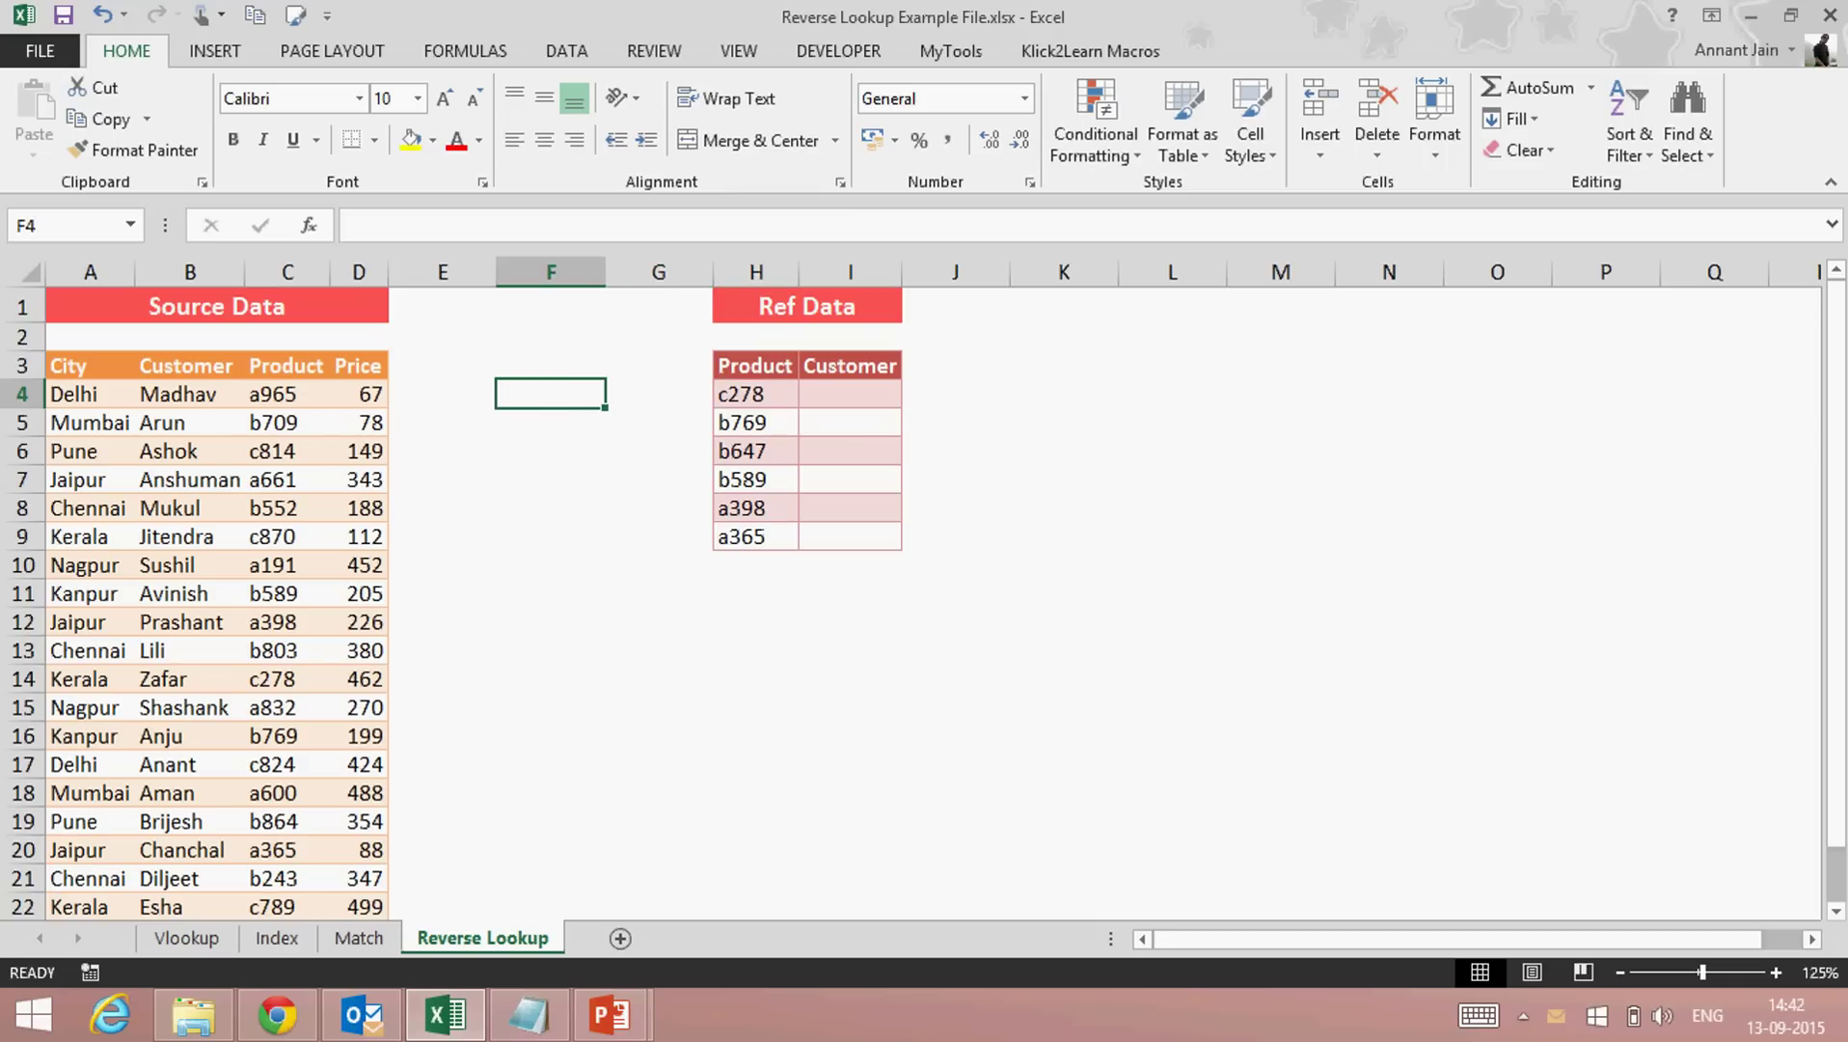
key(Left)
key(Left)
key(Left)
key(Left)
key(Left)
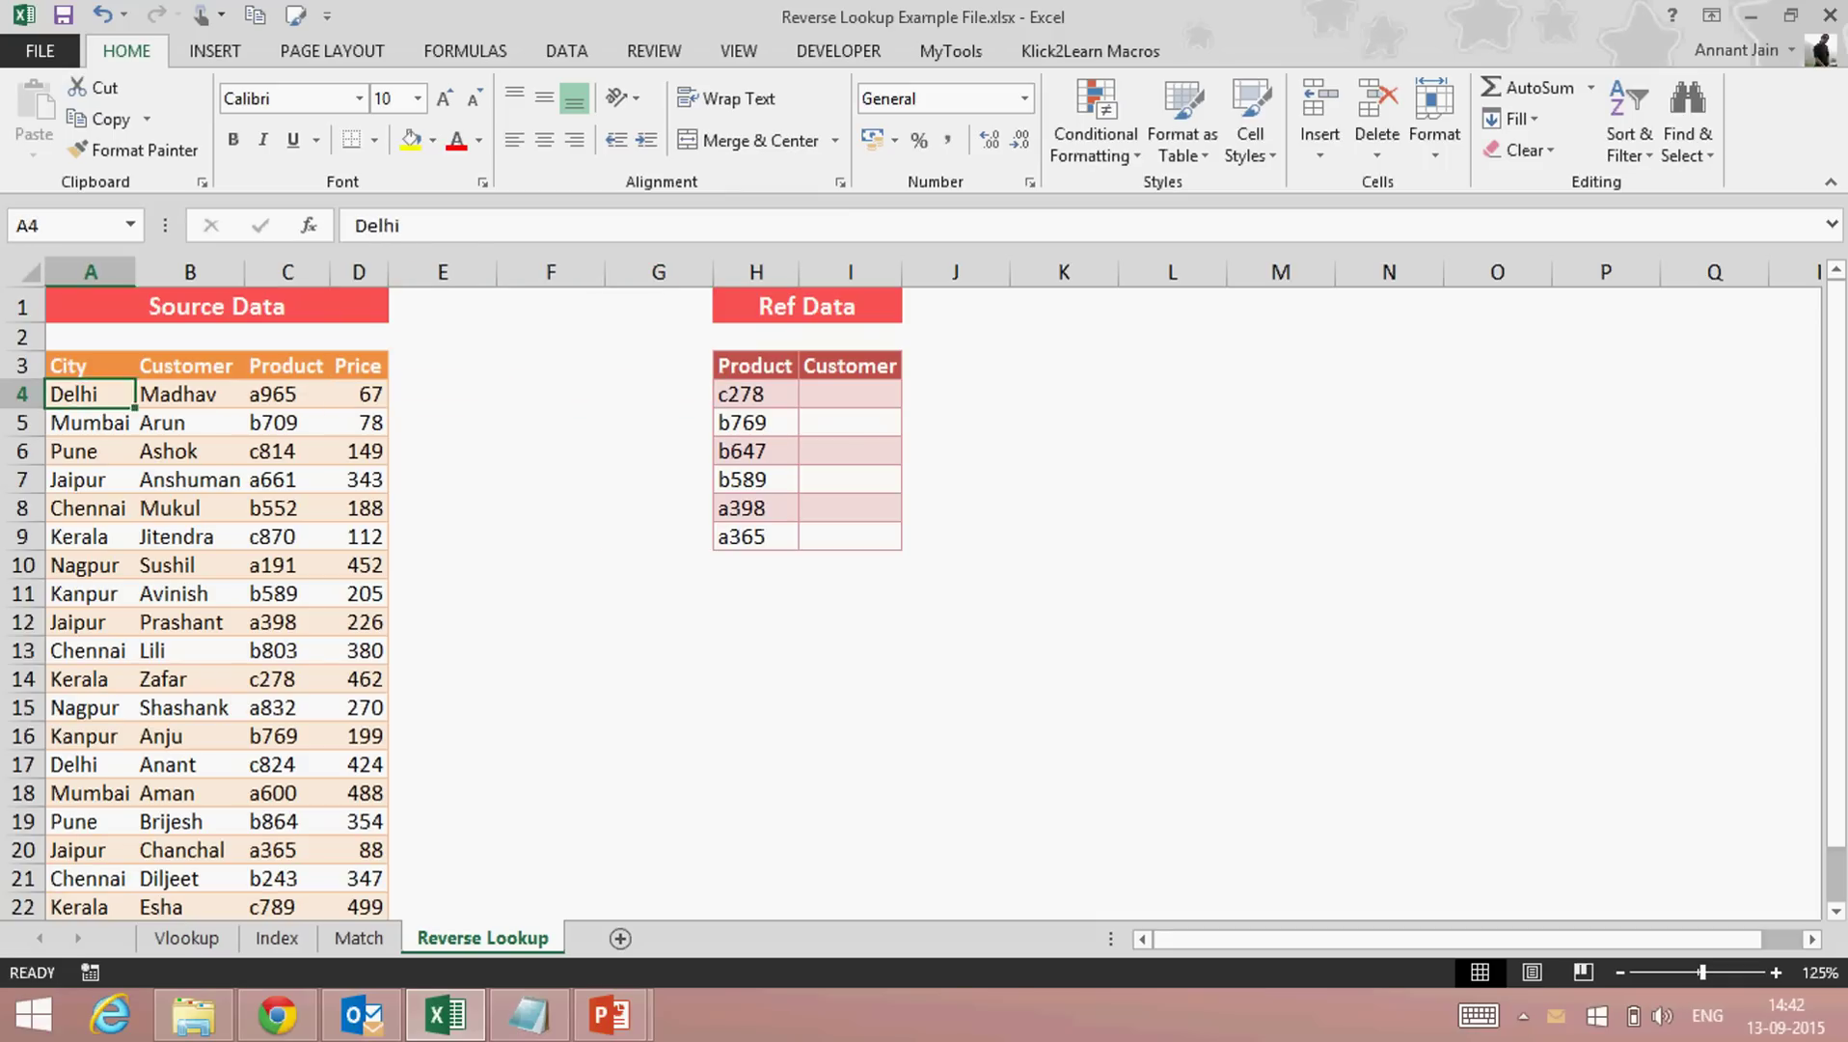
key(Right)
key(Up)
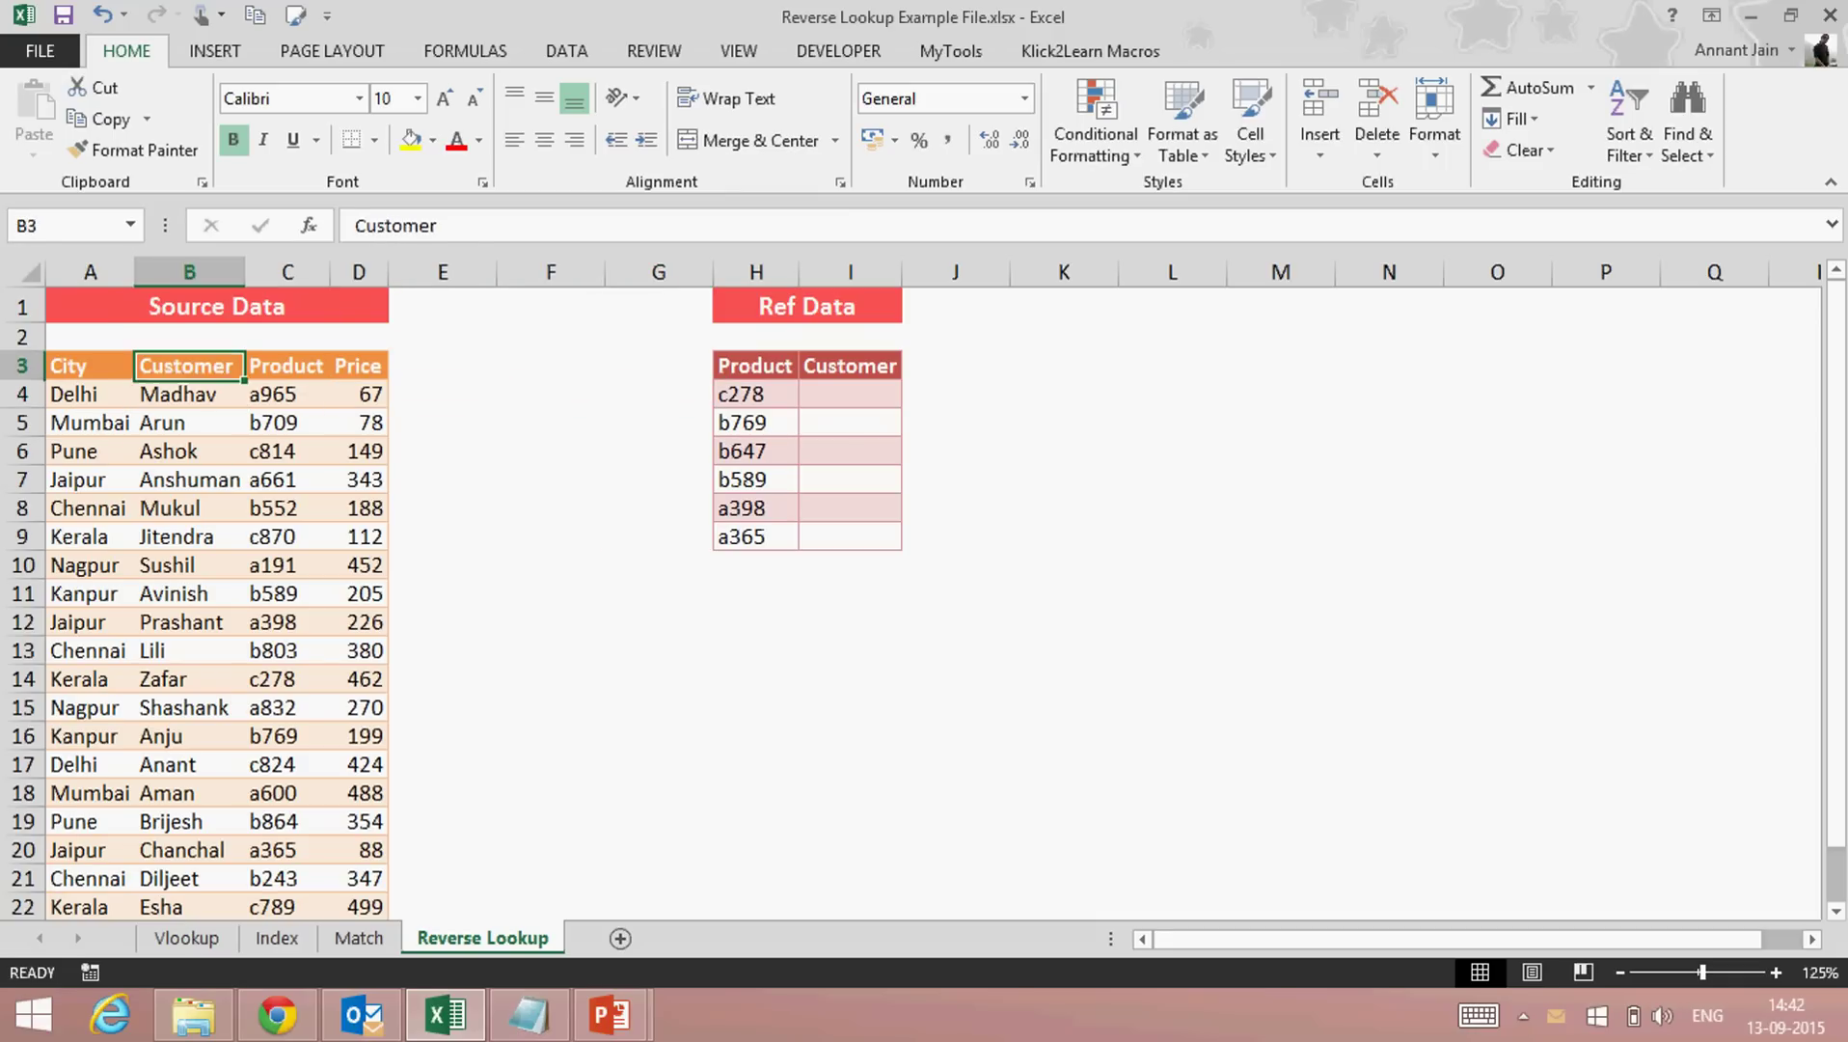
key(Left)
key(ctrl+shift+Right)
key(ctrl+shift+Down)
key(Up)
key(Down)
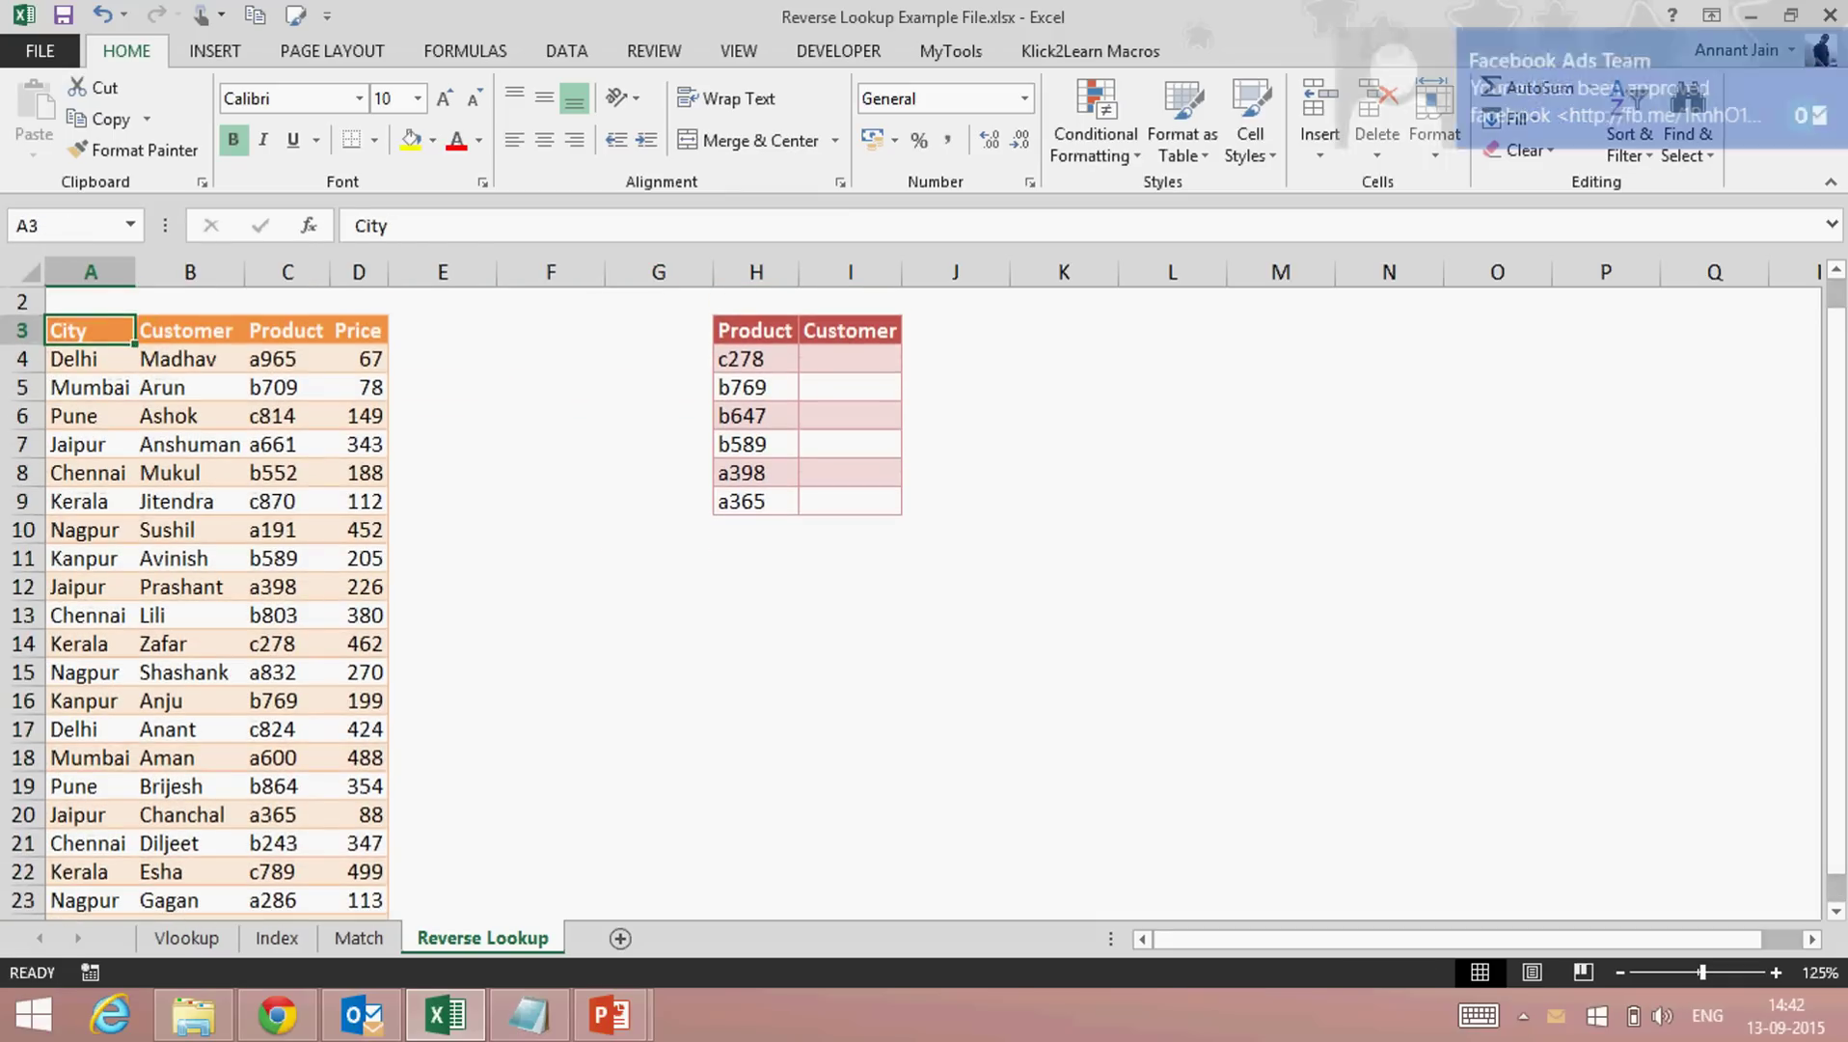
key(Right)
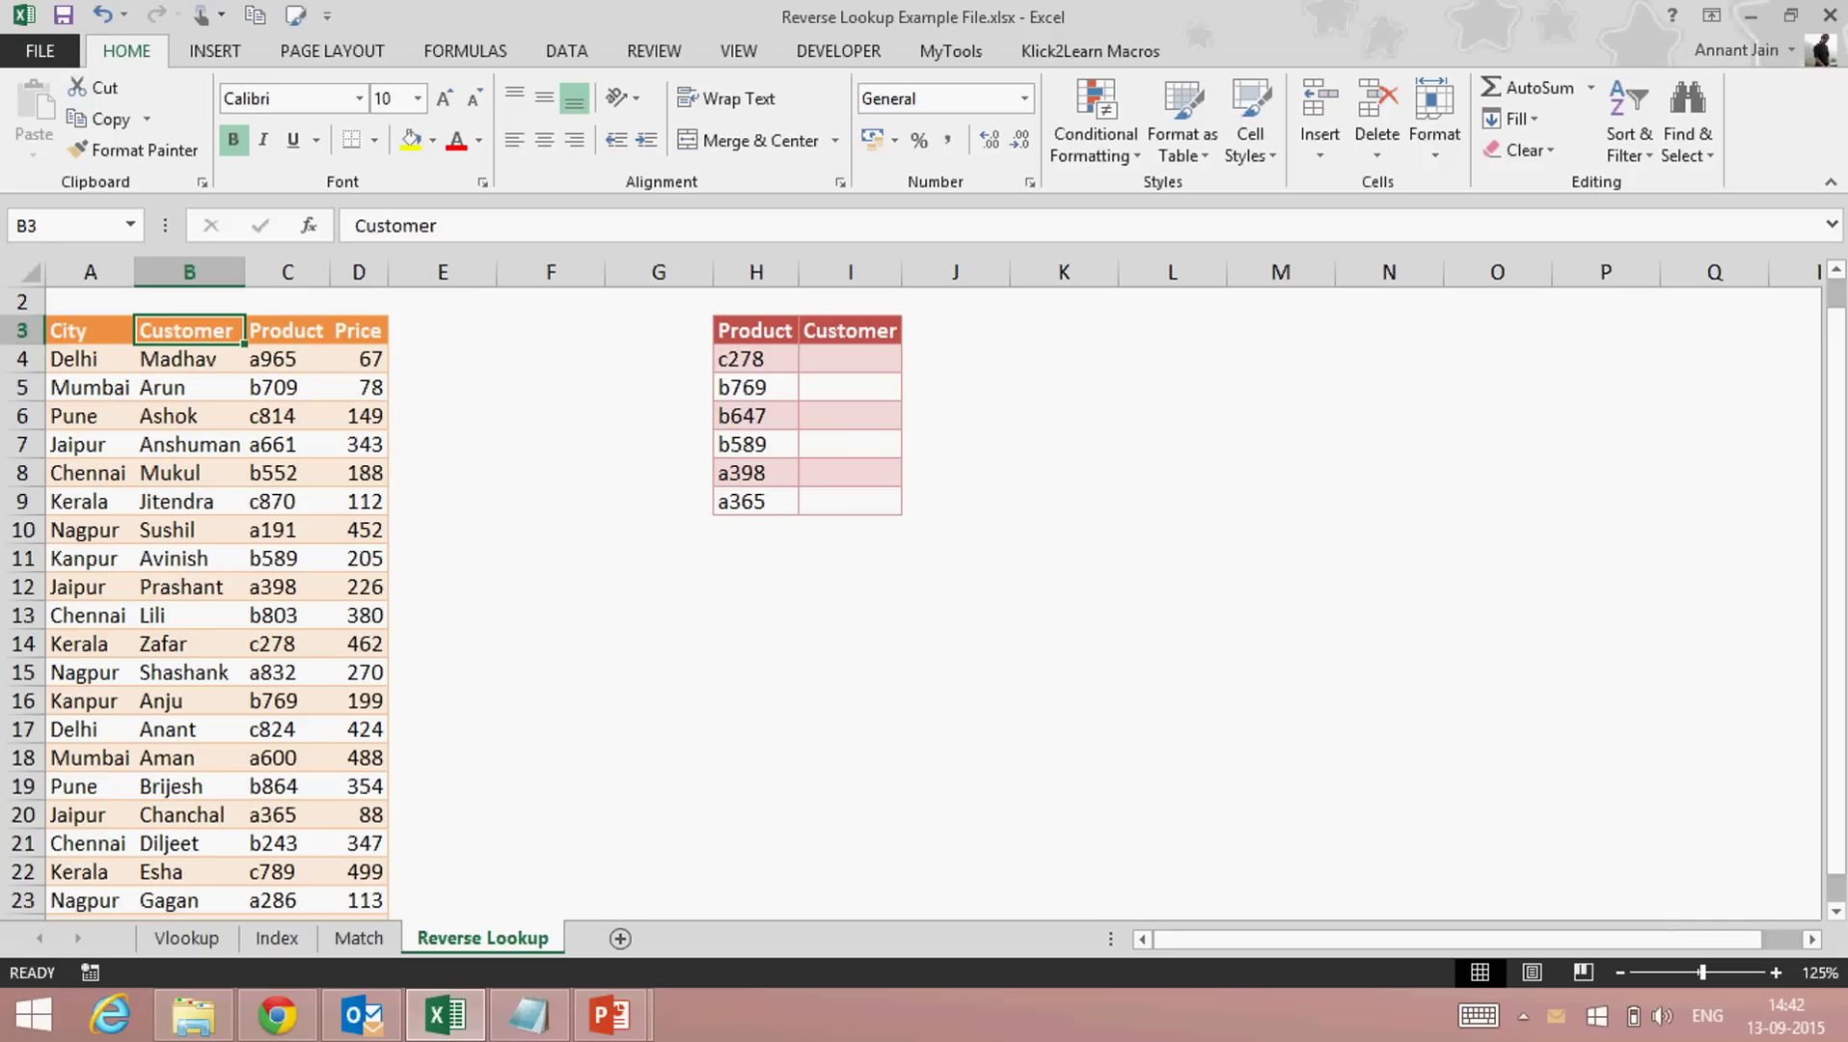
key(ctrl+Right)
key(ctrl+Right)
key(ctrl+Right)
key(Down)
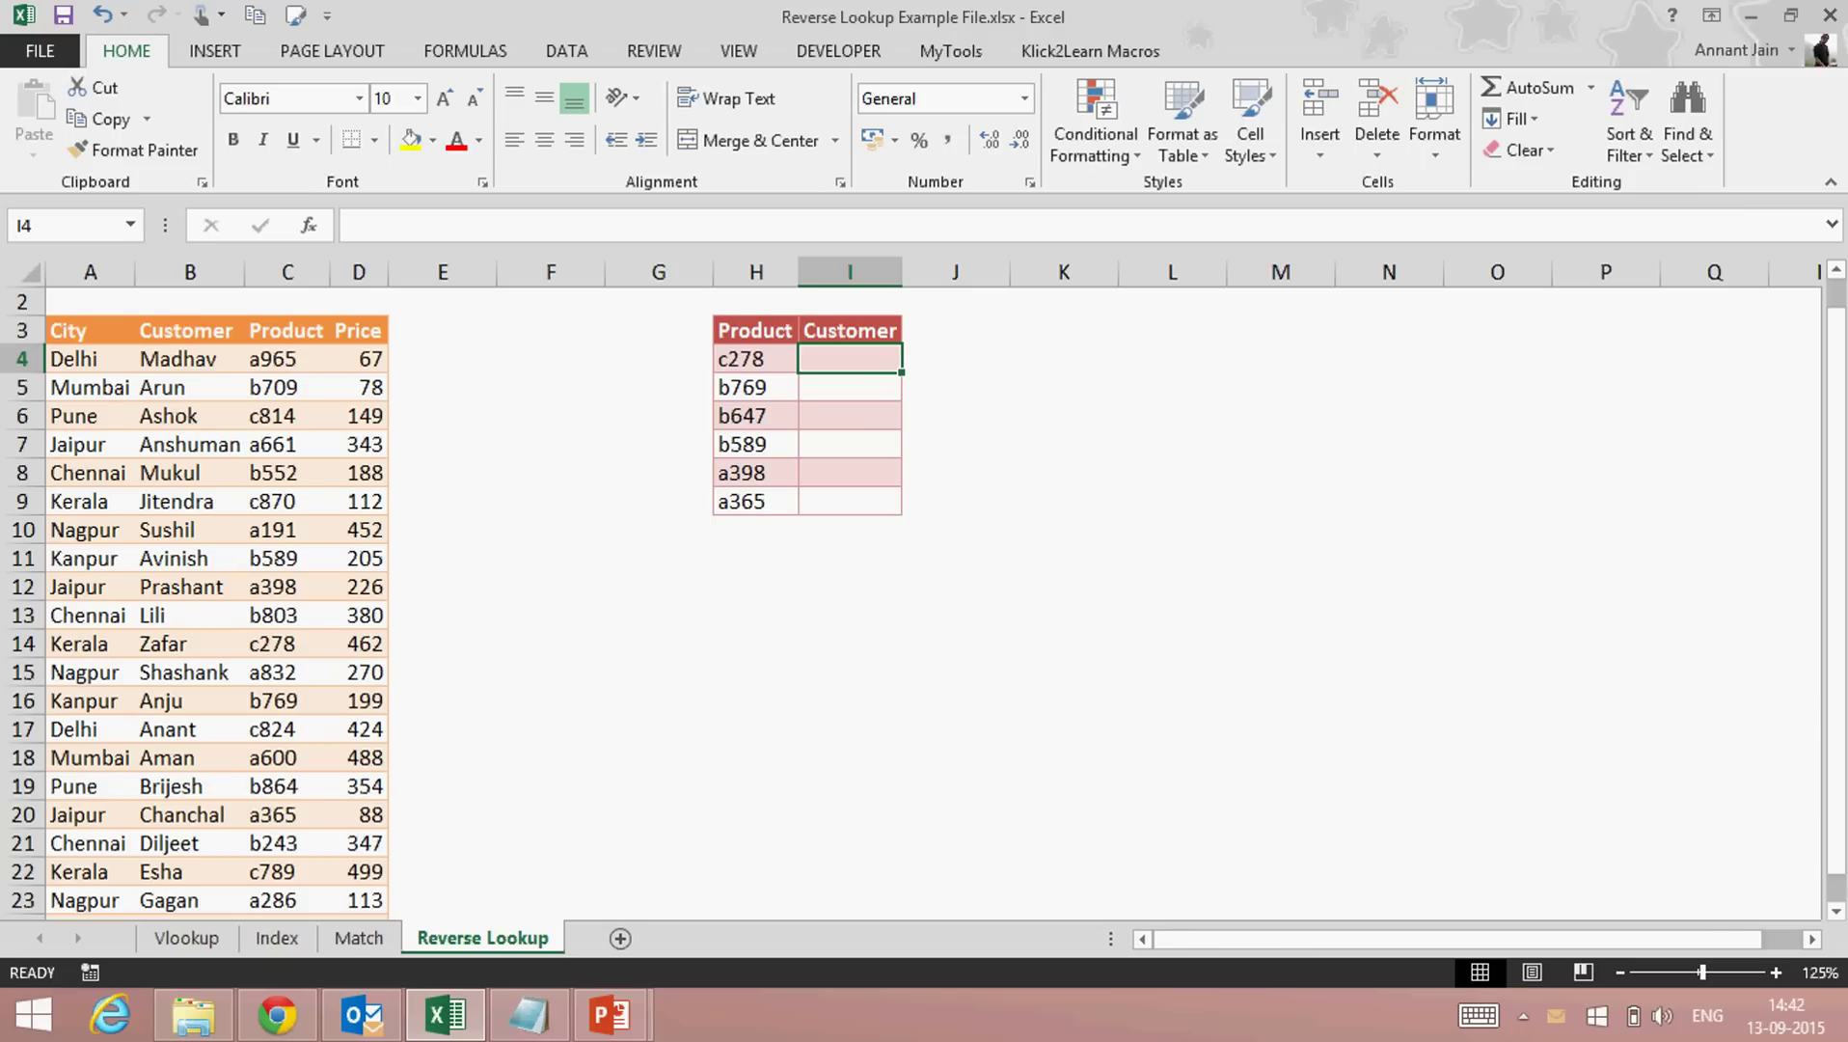
click(756, 358)
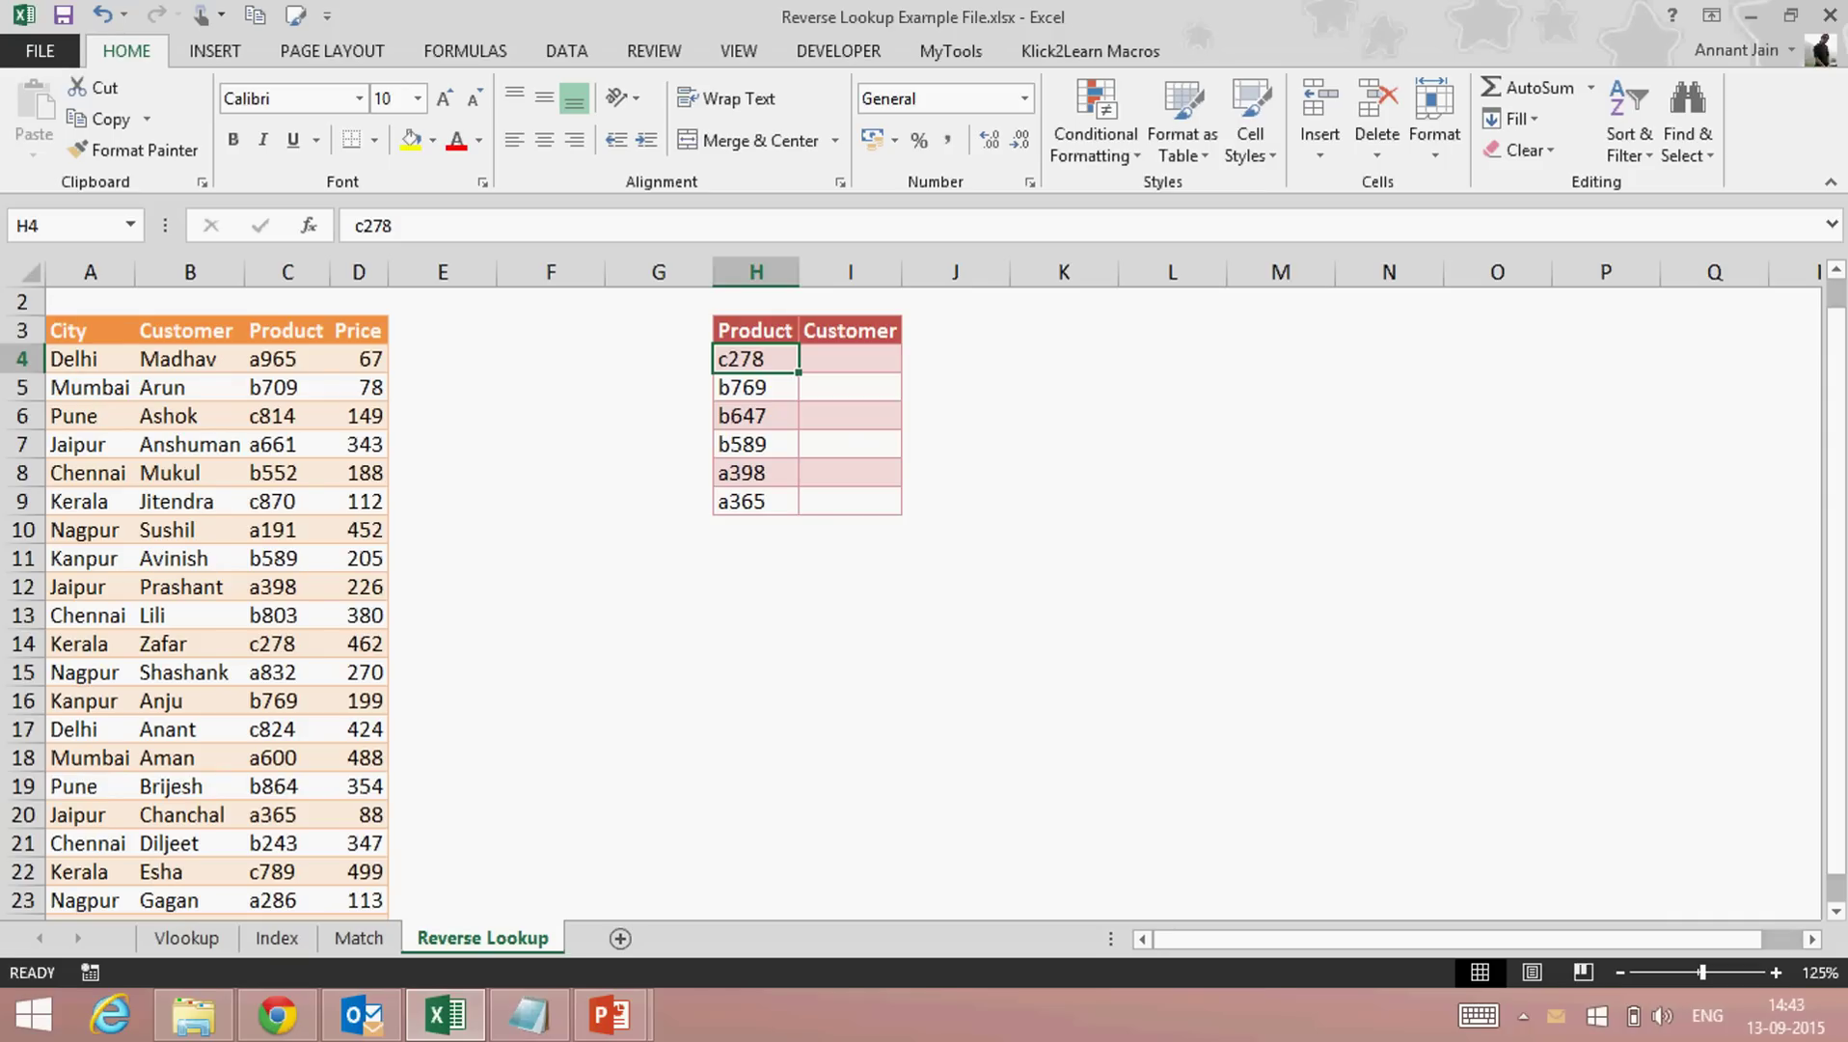
click(850, 359)
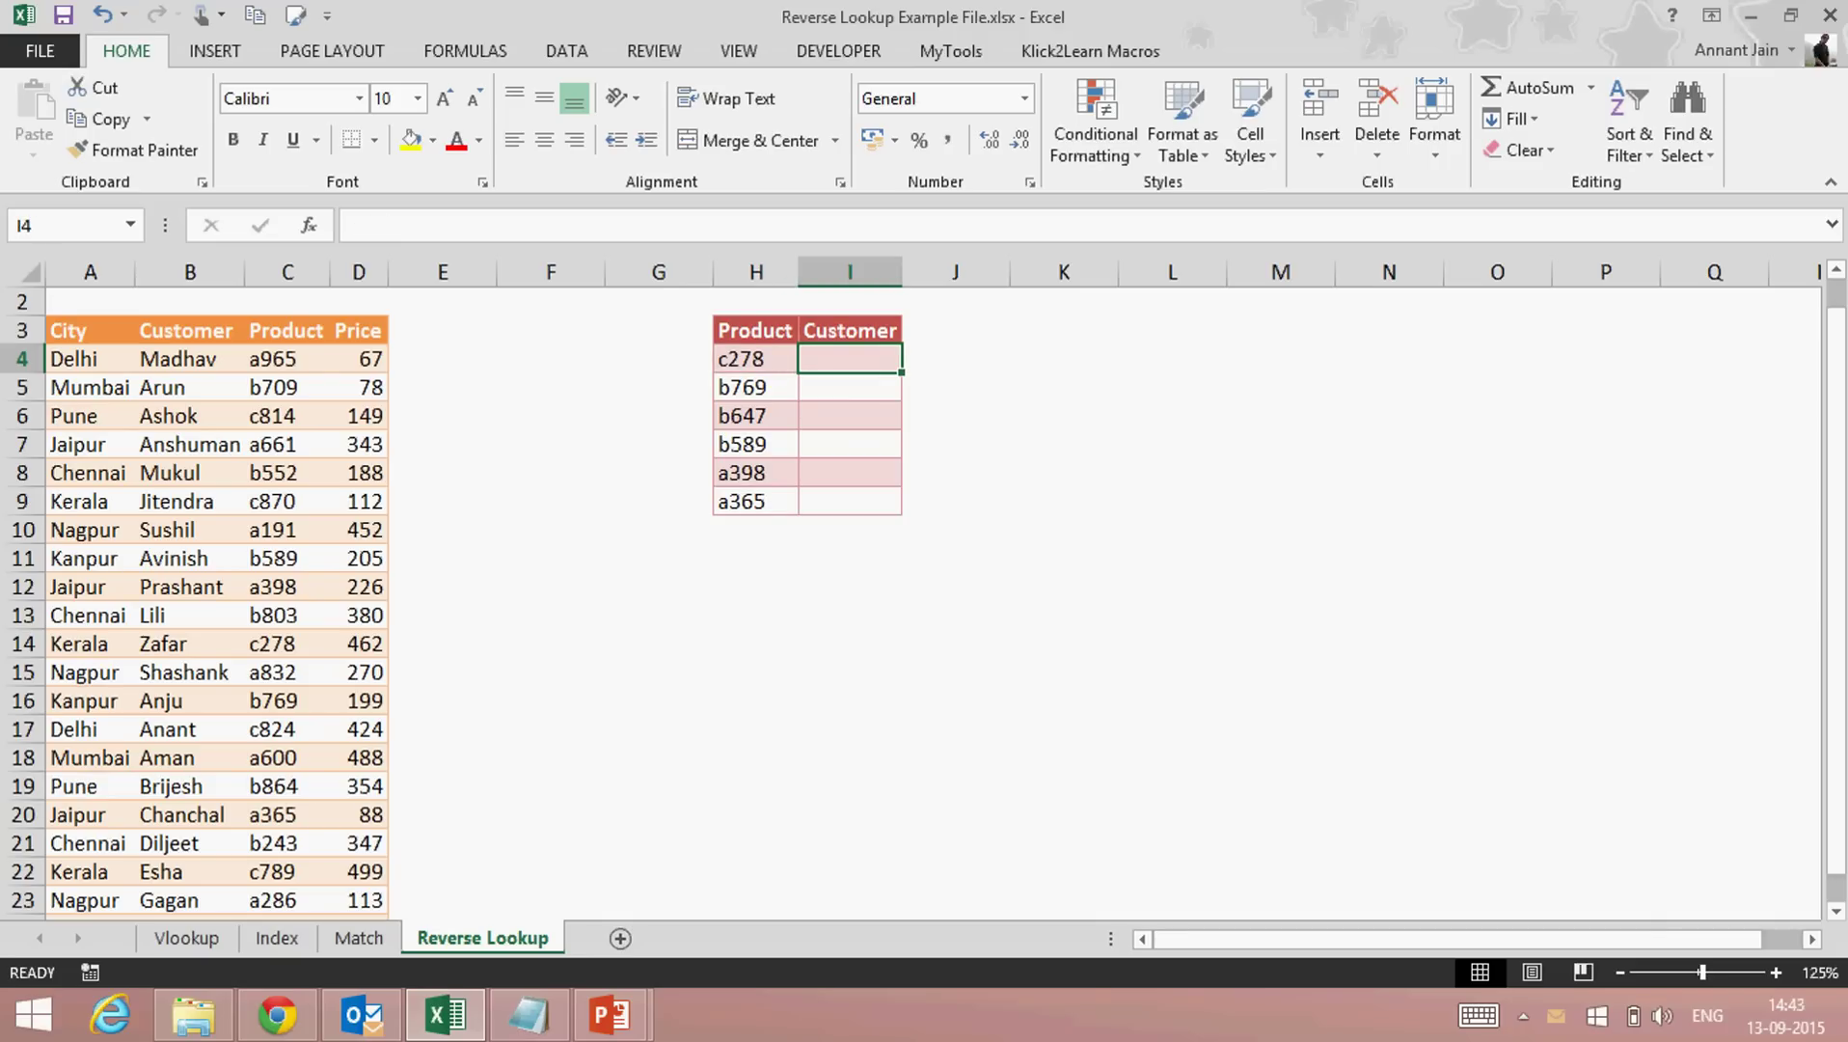
Enter =INDEX($B$3:$B$24,5,1) in I4 to return the fifth Customer name
text(=)
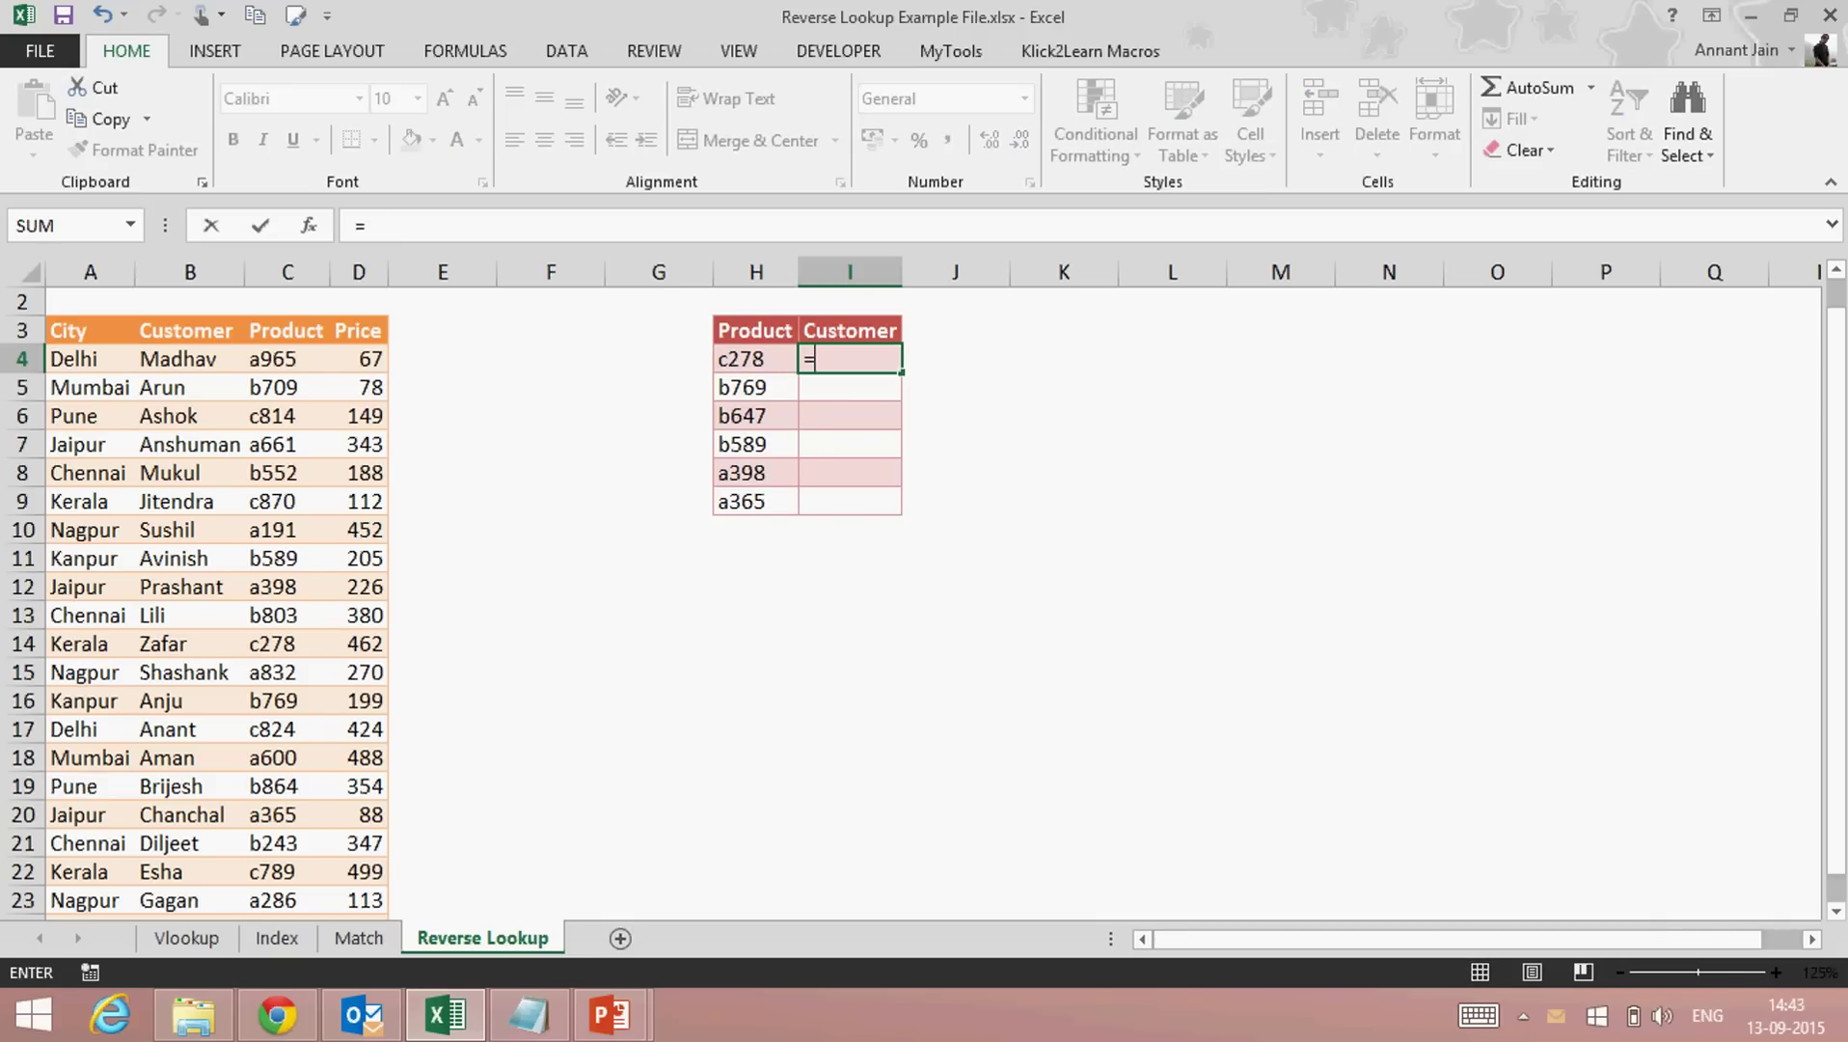
text(index()
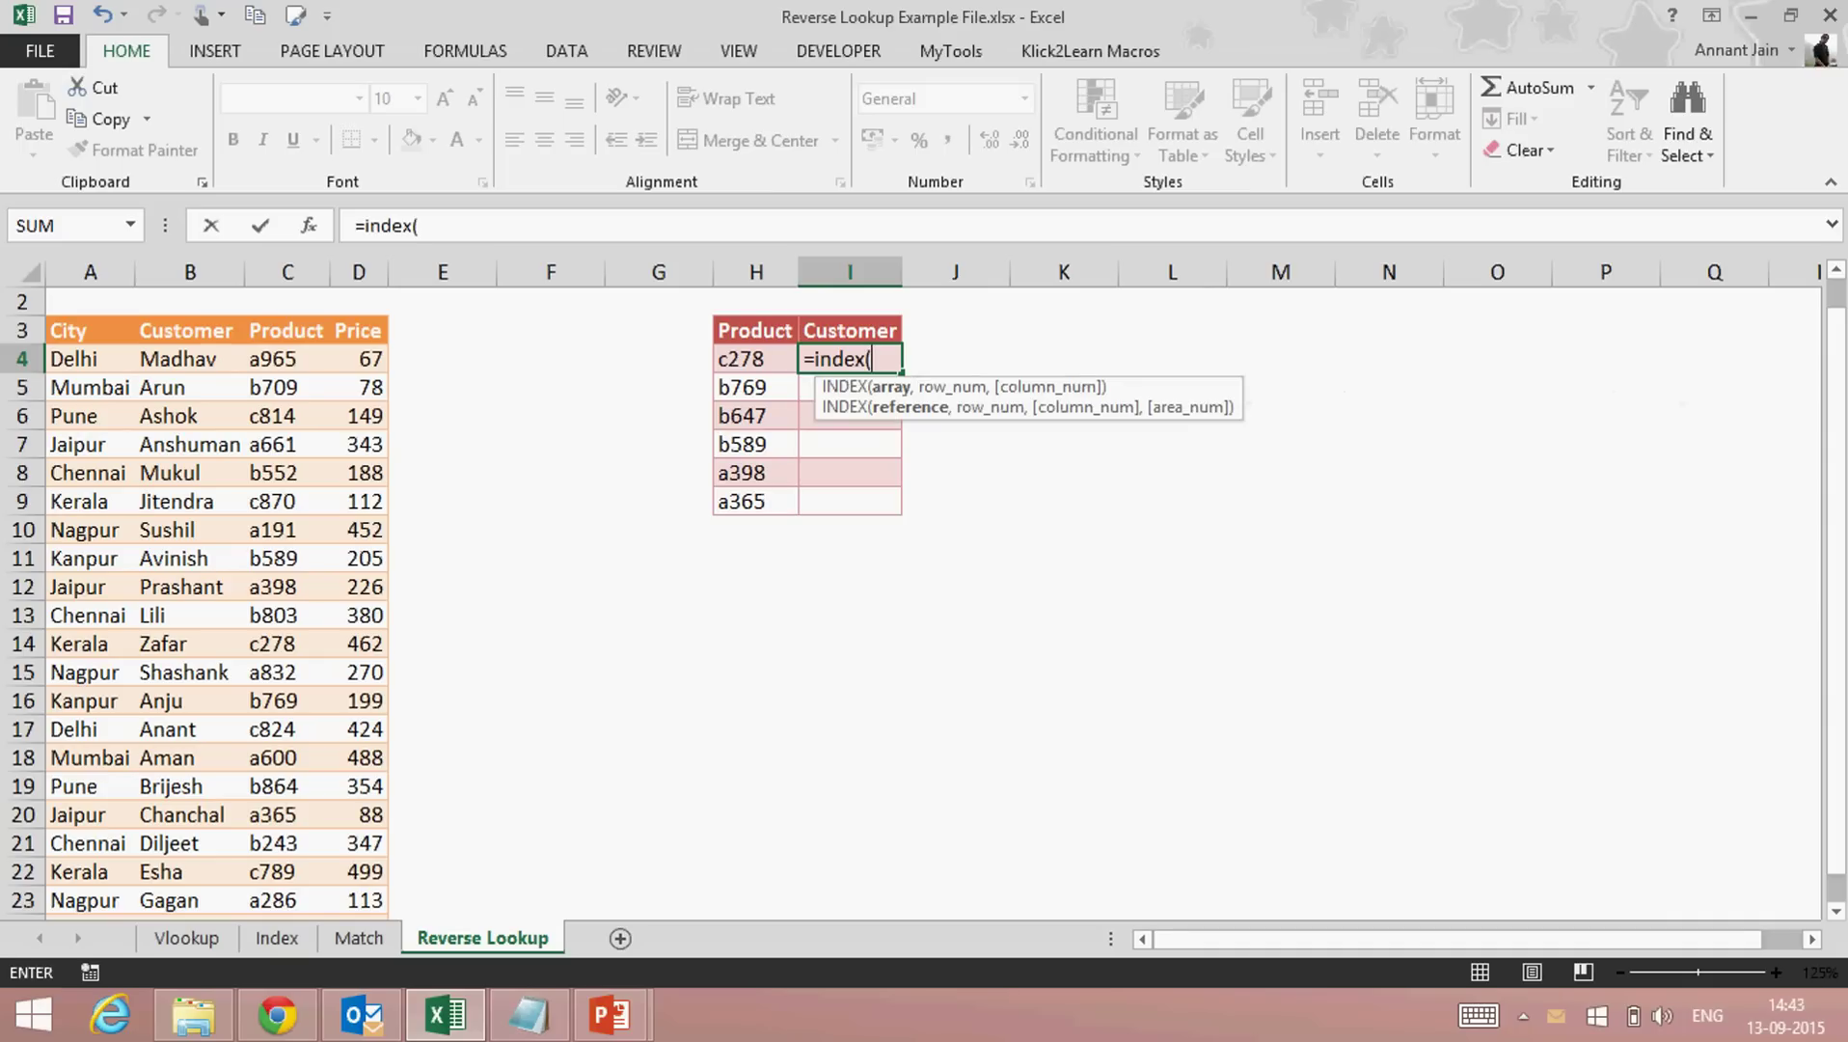
key(Left)
key(Left)
key(Left)
key(Left)
key(Left)
key(Left)
key(Left)
key(Up)
key(ctrl+shift+Down)
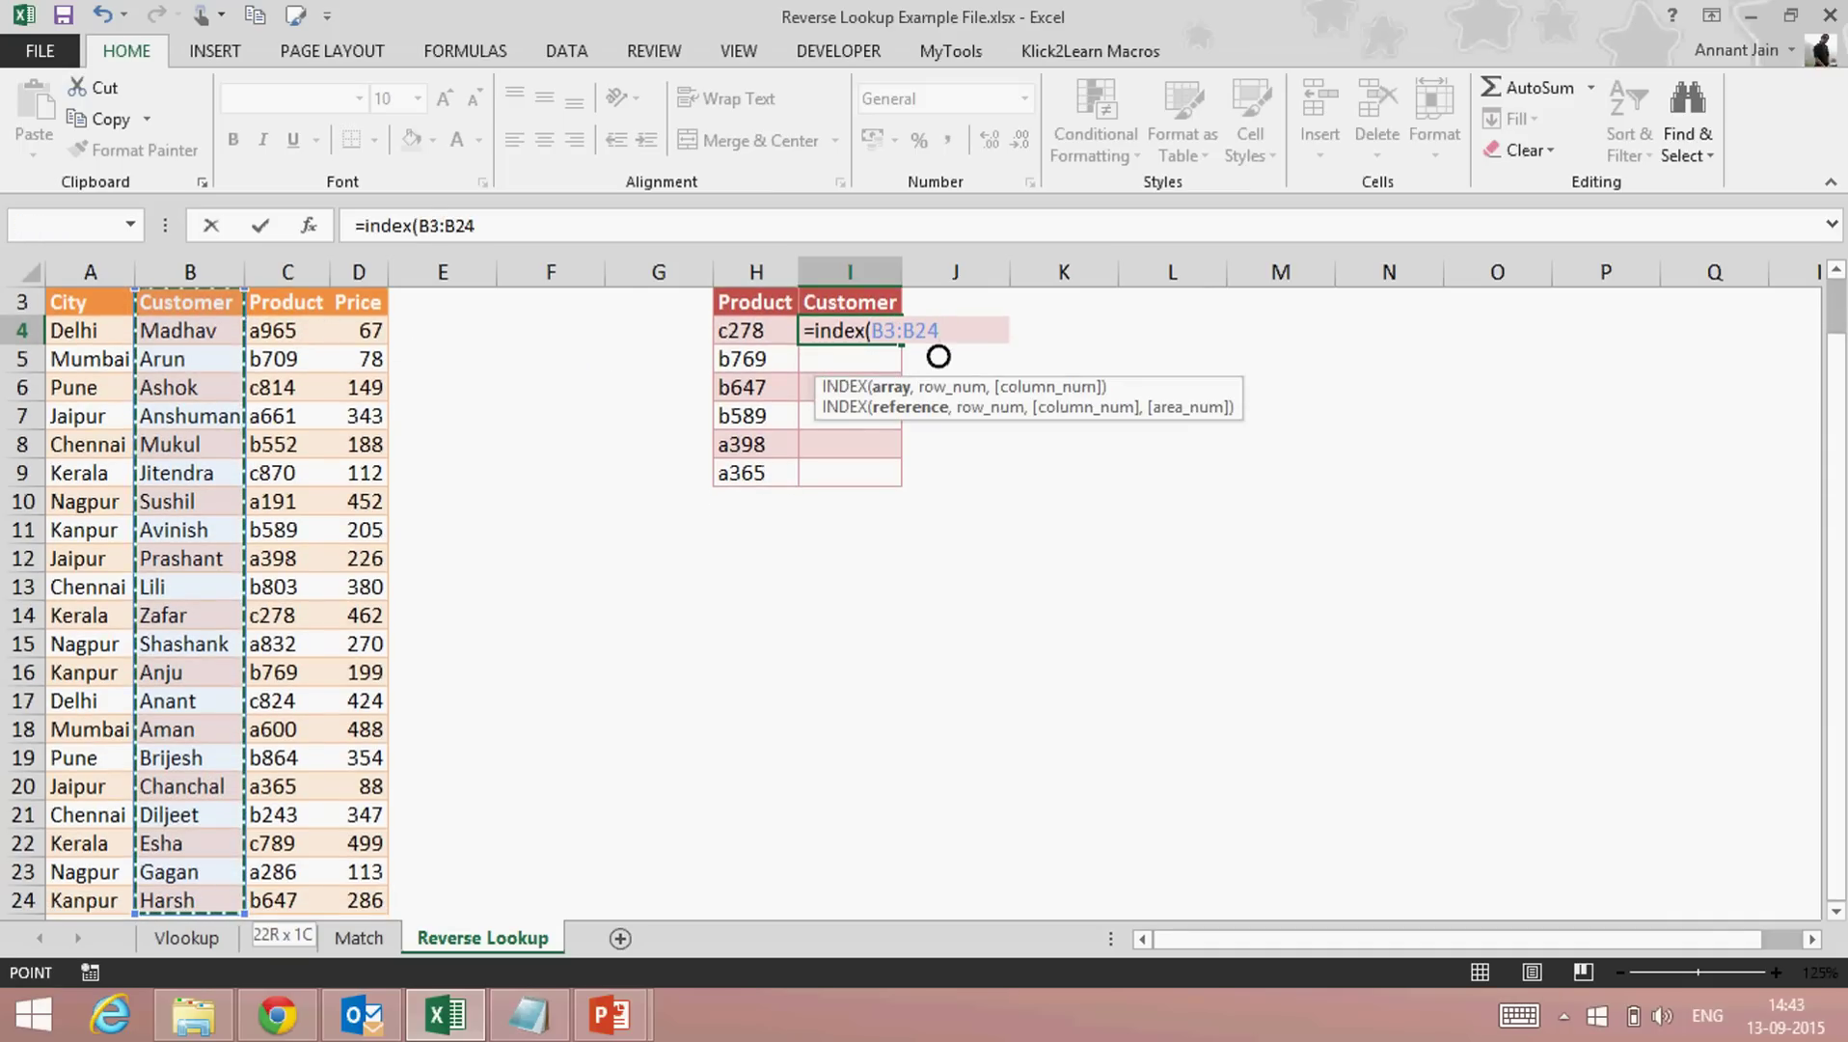
key(F4)
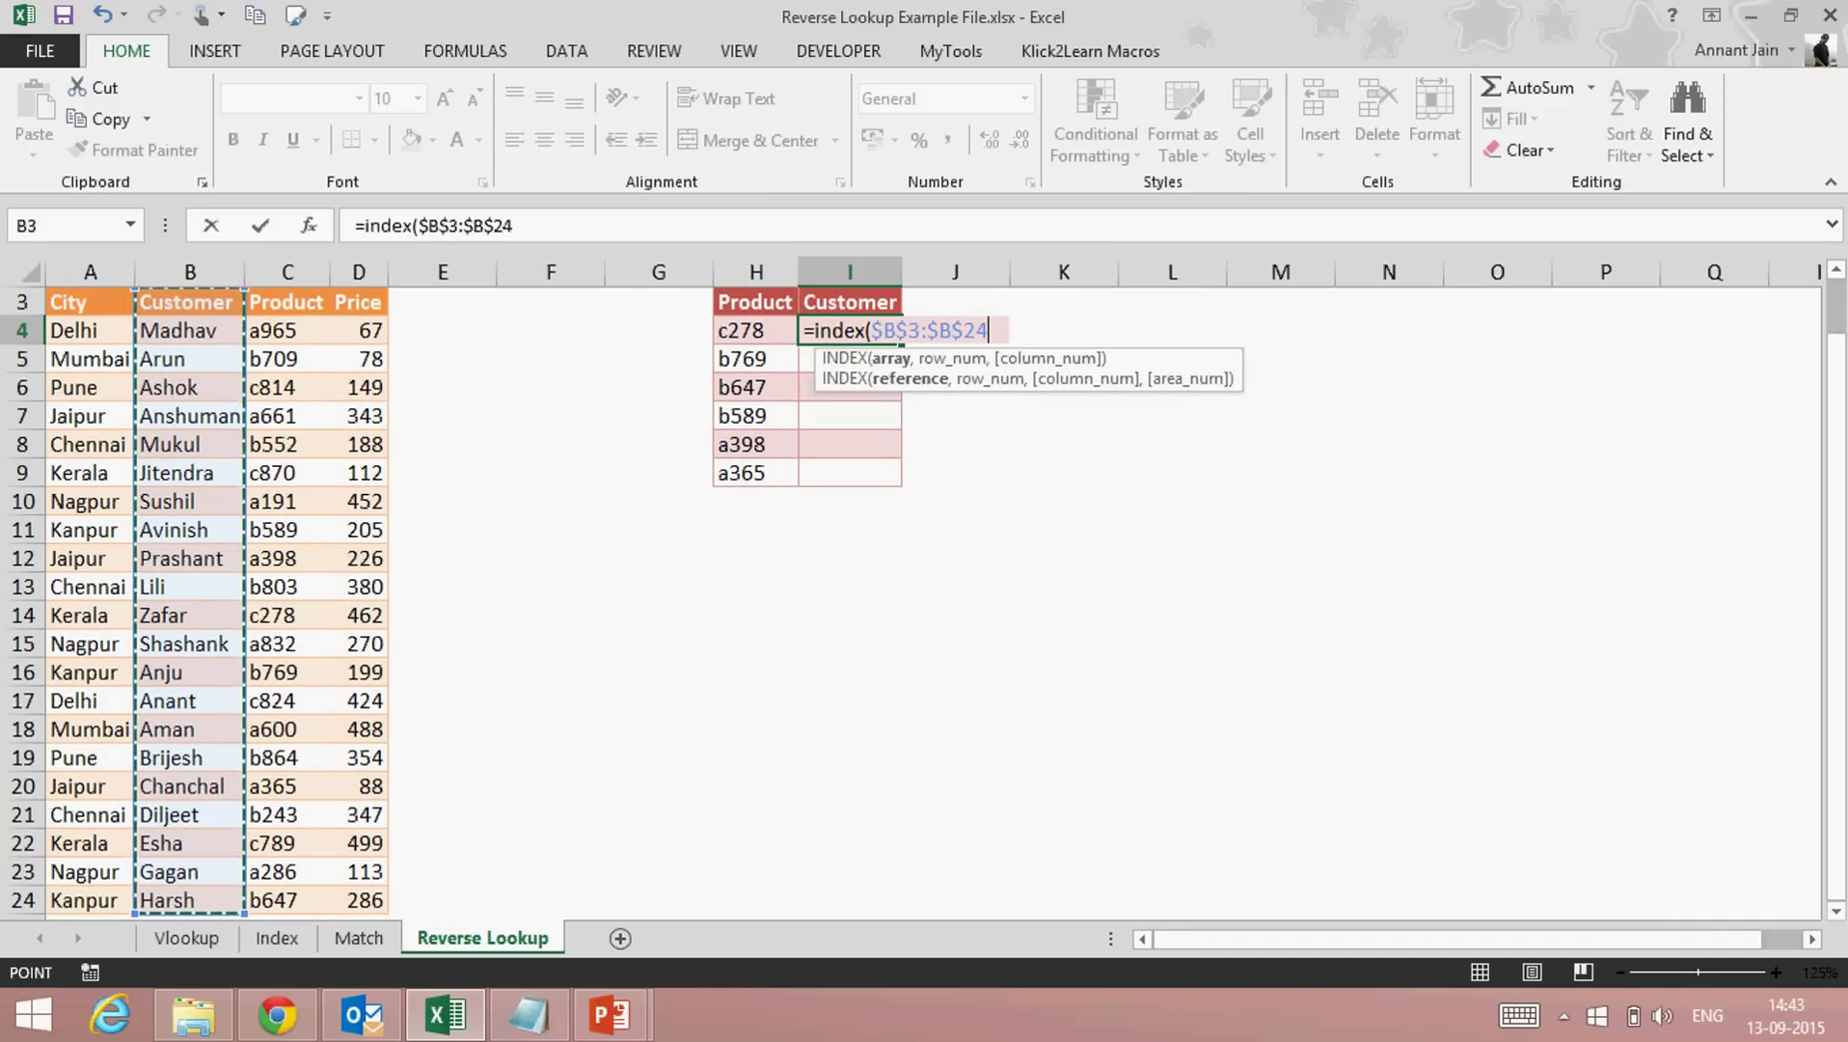
text(,)
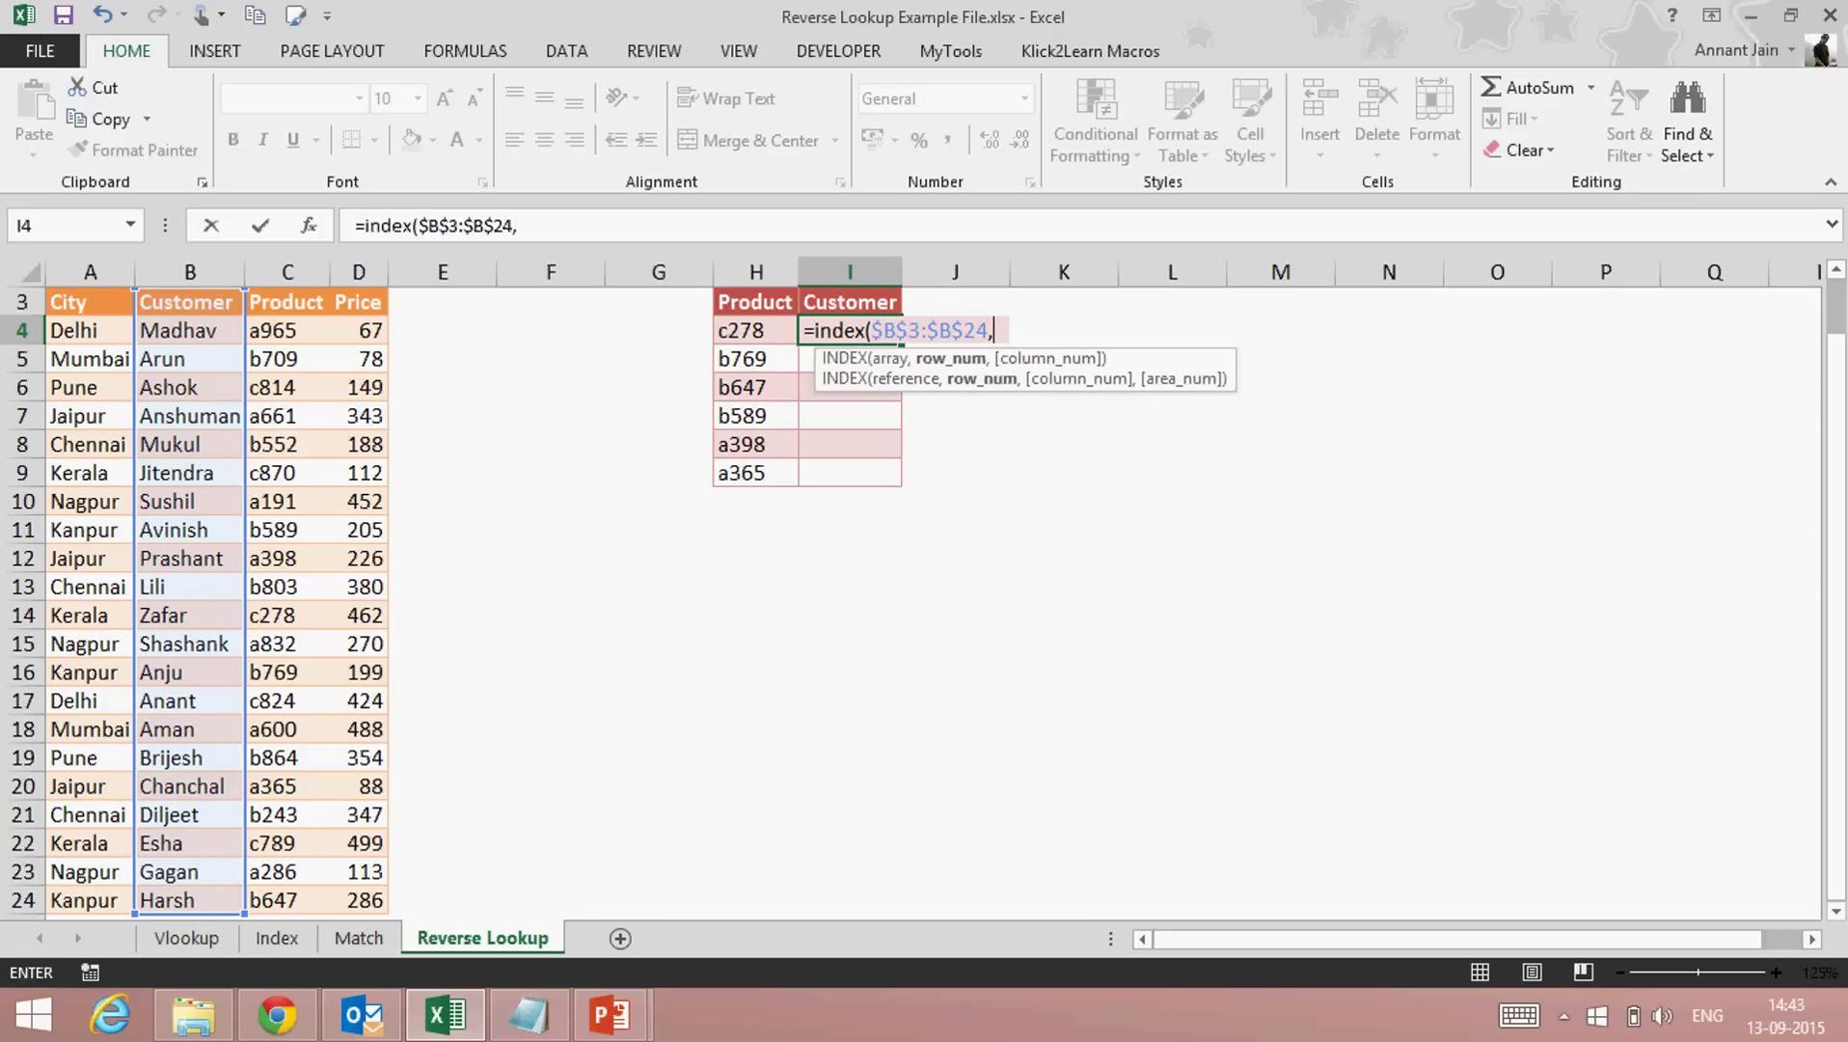
text(5,)
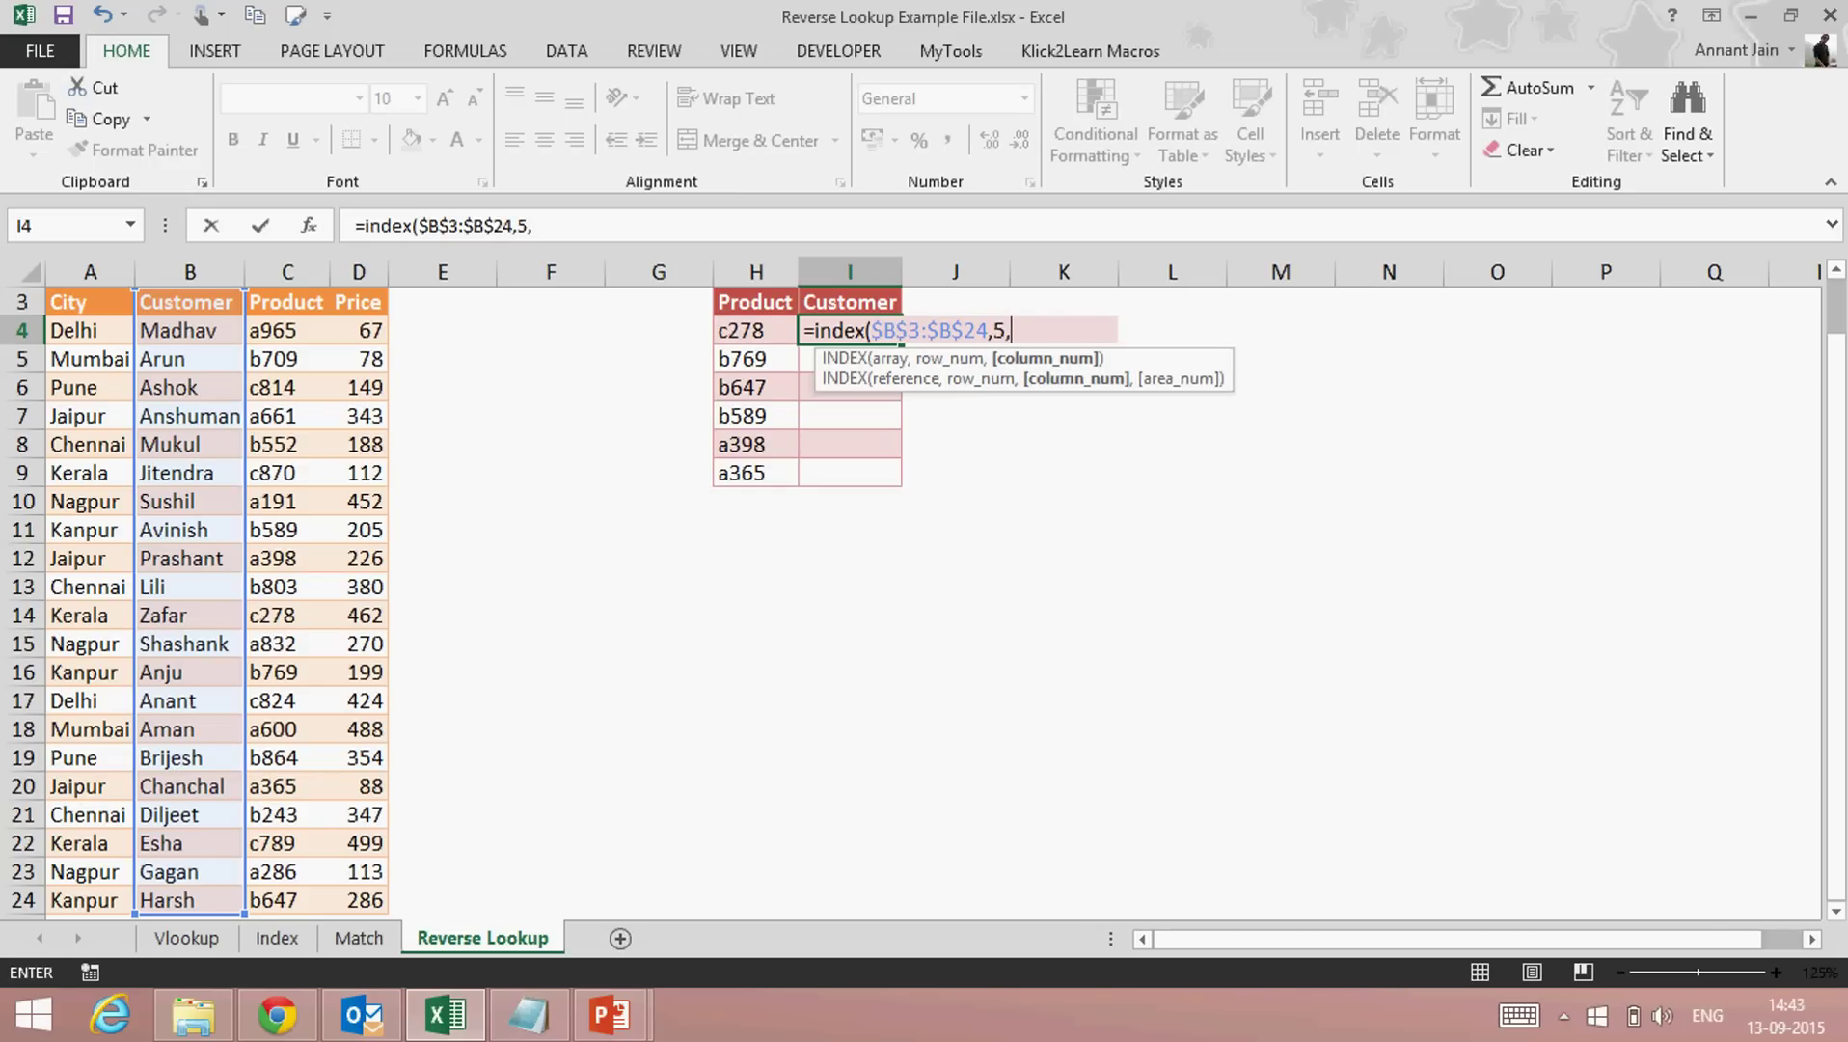
text(1))
key(Return)
key(Up)
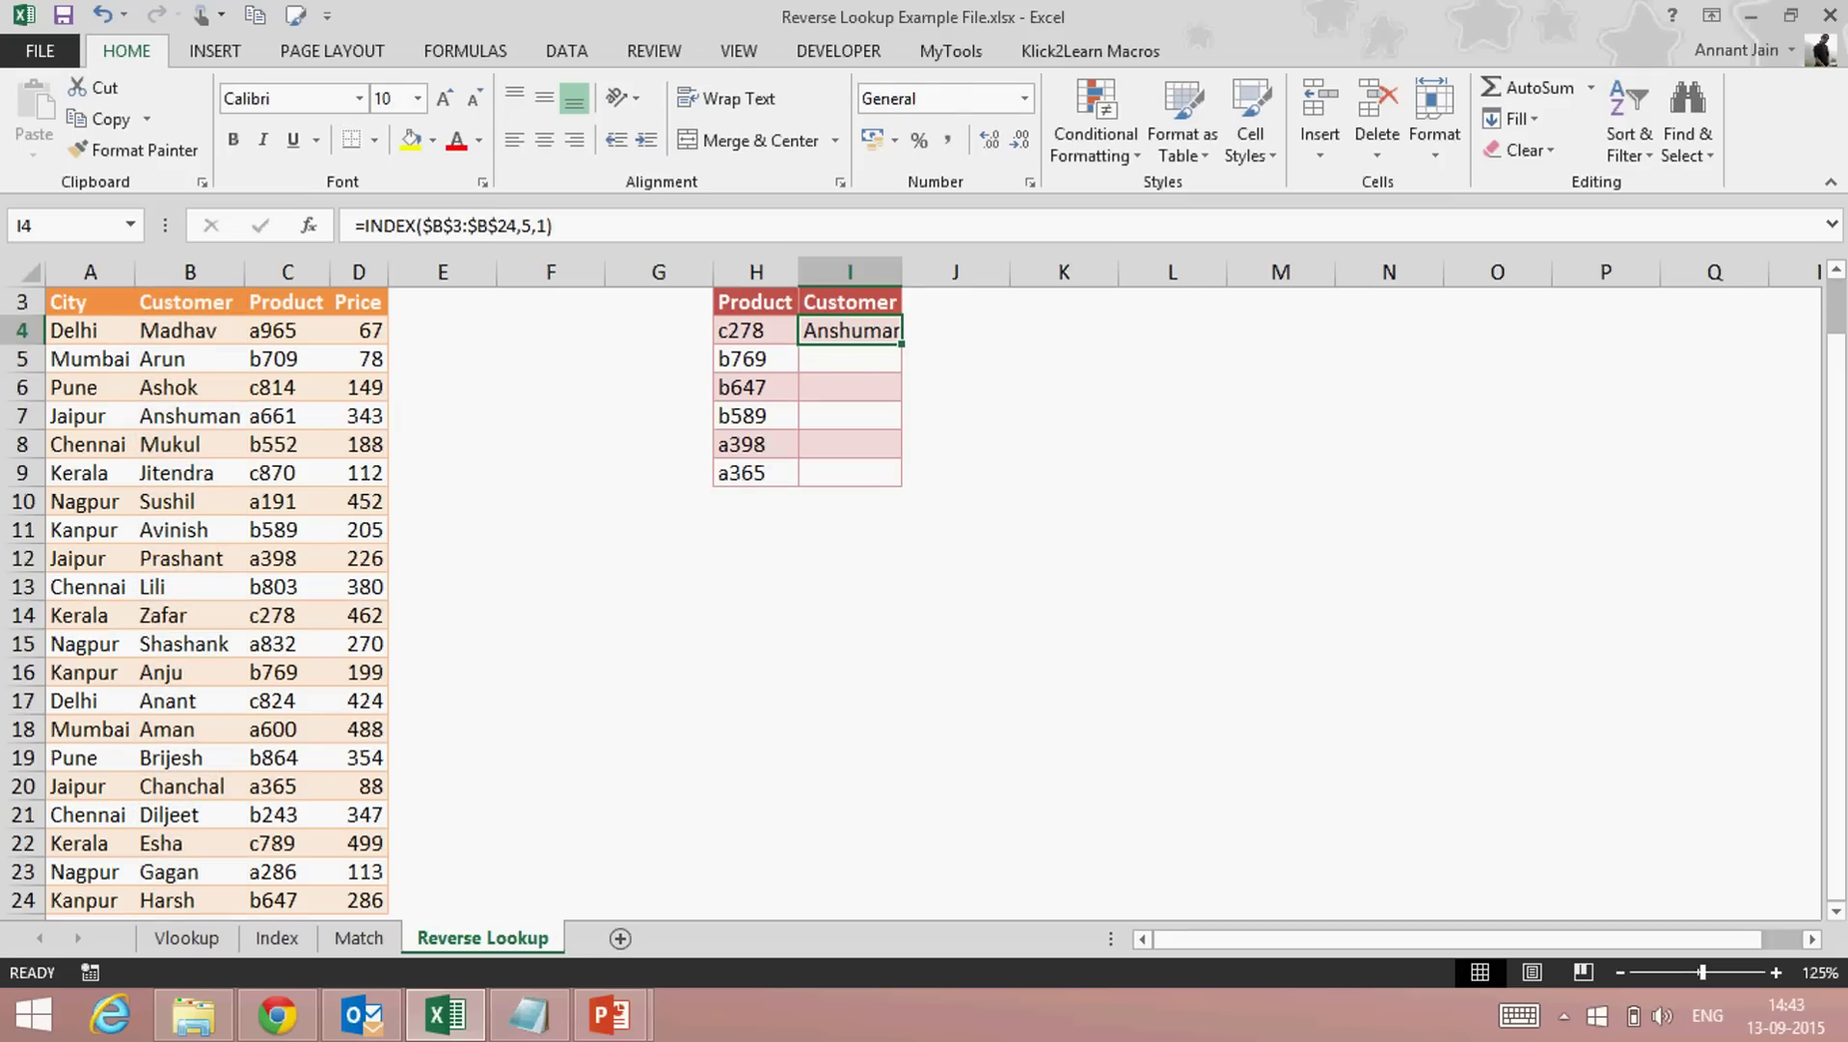
AutoFit column I to show the full name, then check product c278 in H4
key(alt+h)
key(o)
key(i)
key(Up)
key(Down)
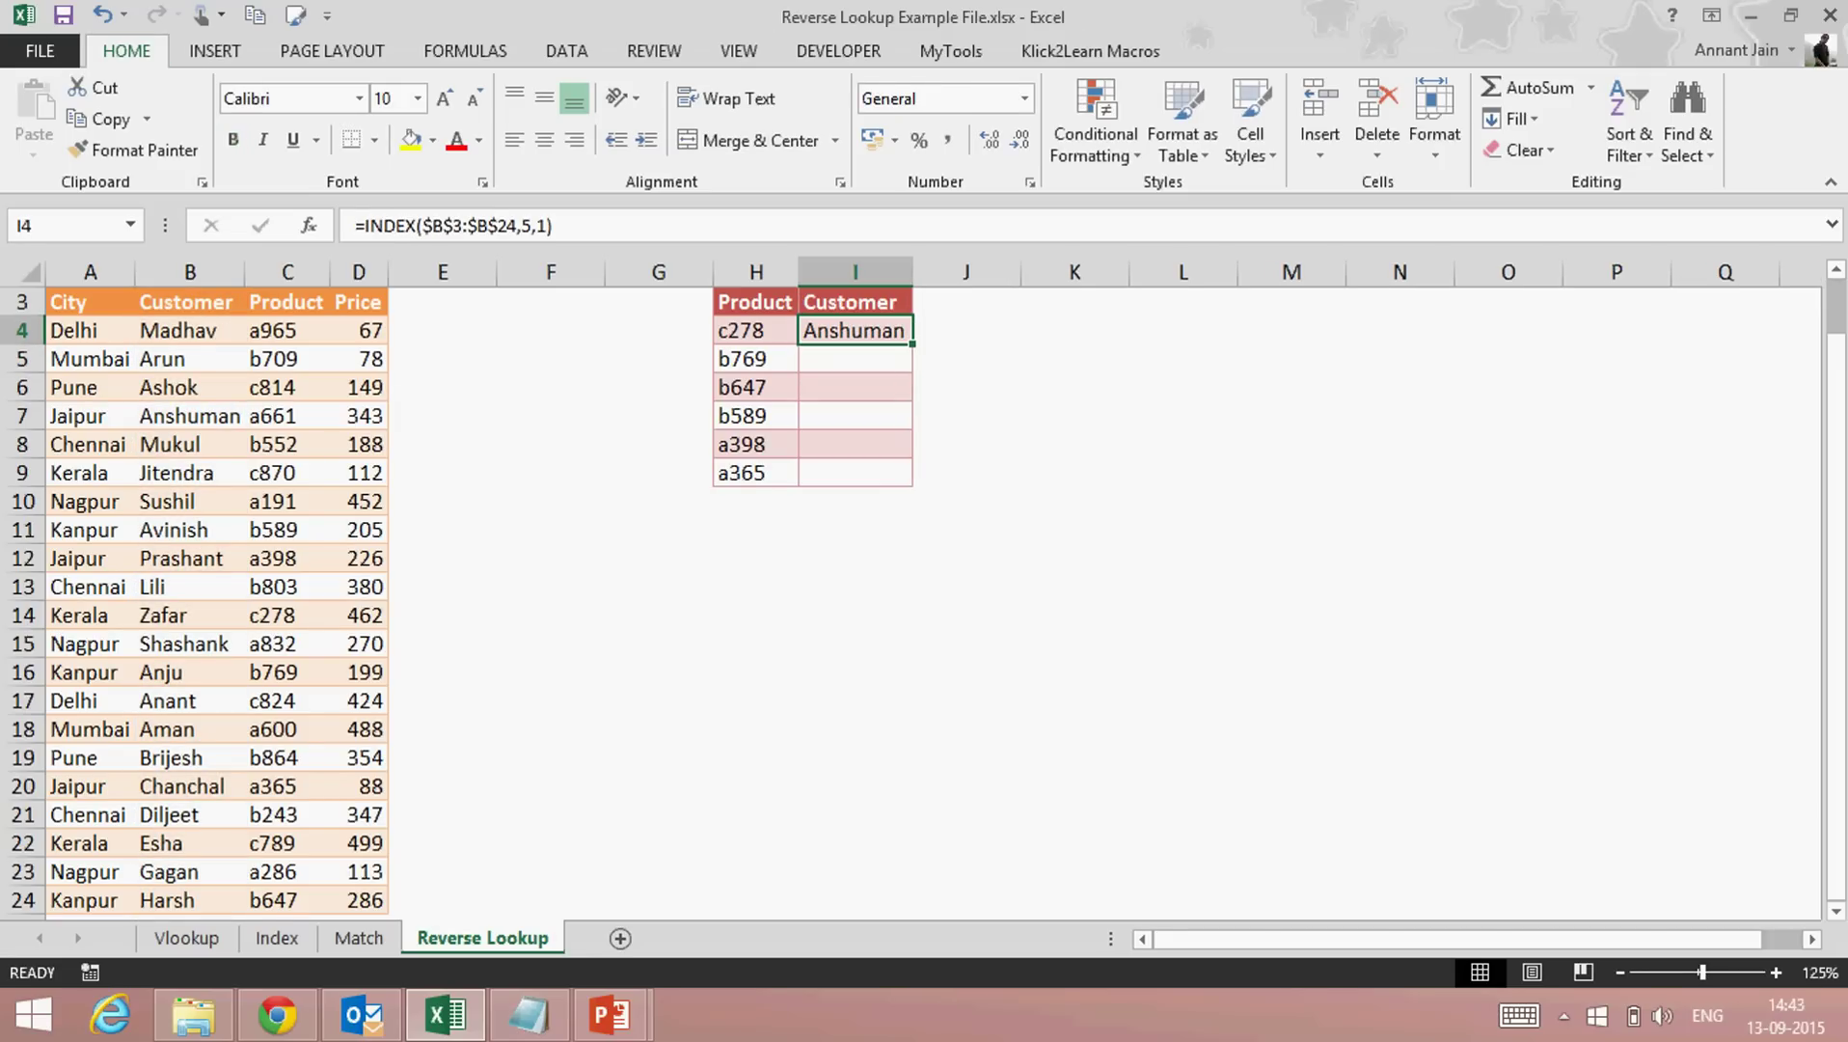
key(Left)
key(Right)
key(Left)
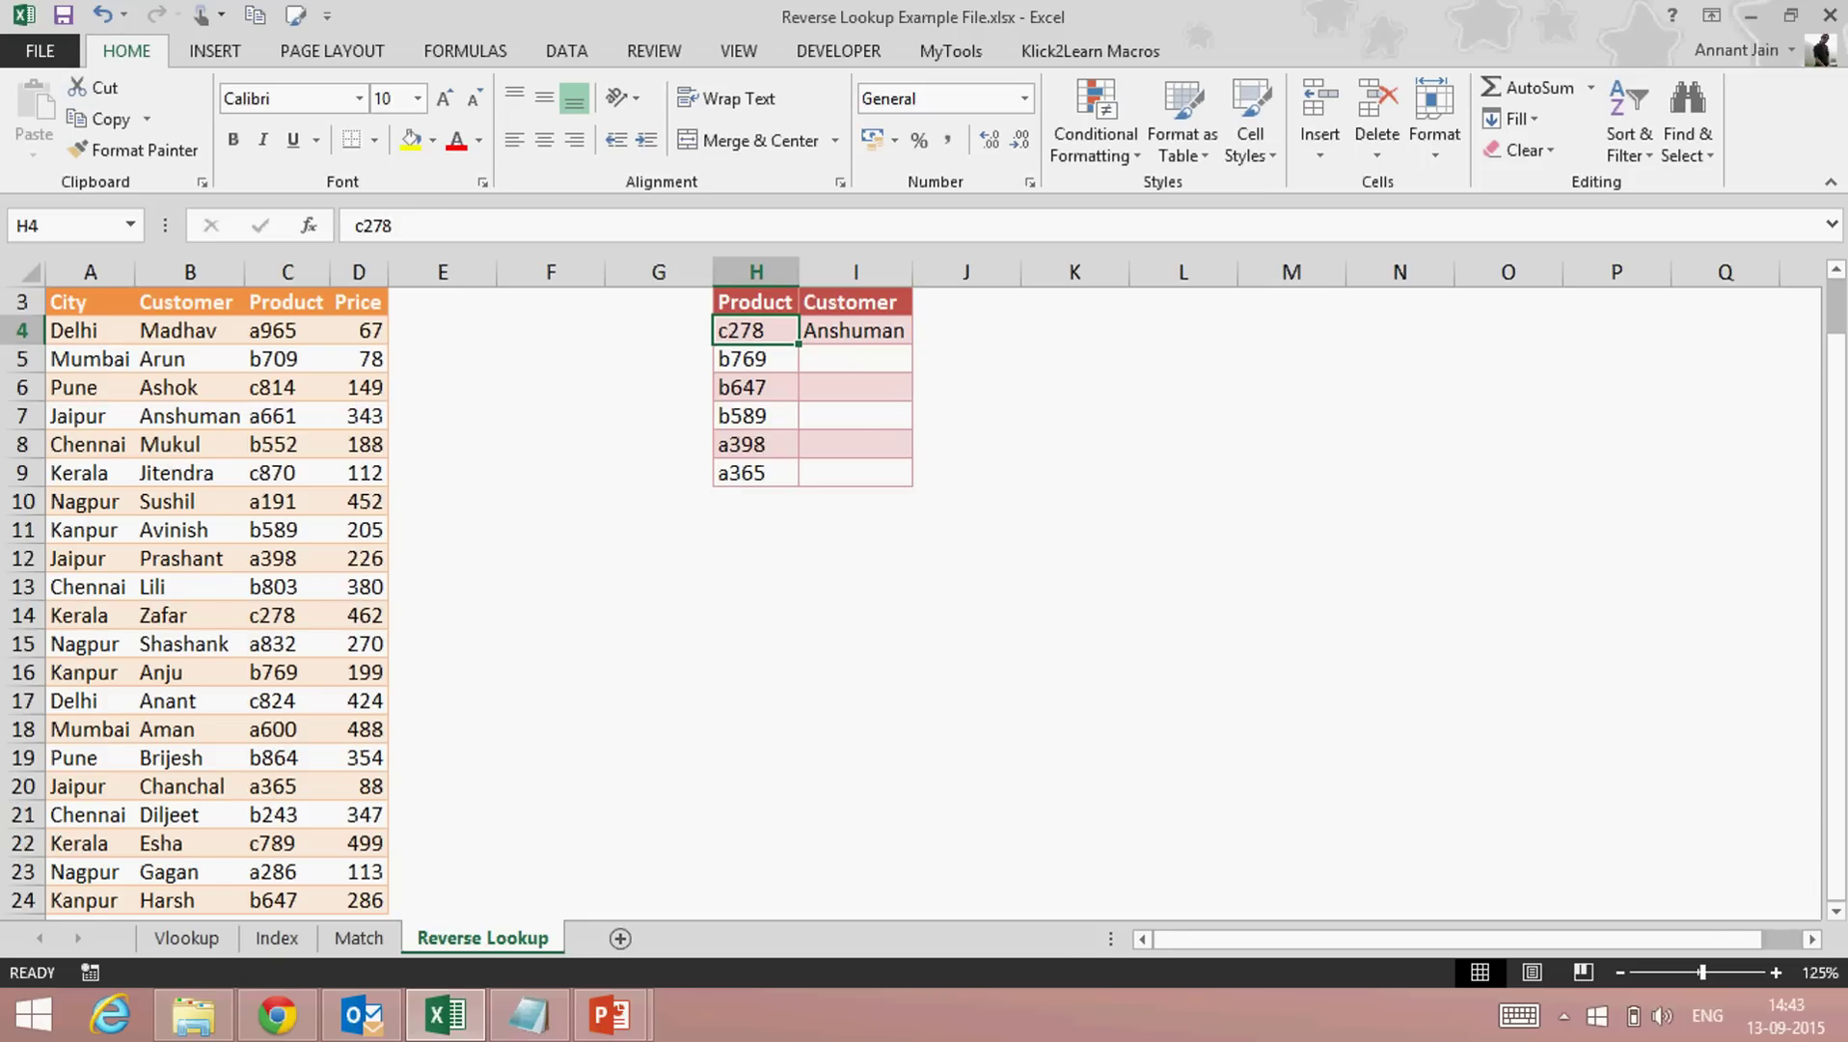
Reopen I4's formula and delete the hardcoded row number 5
key(Right)
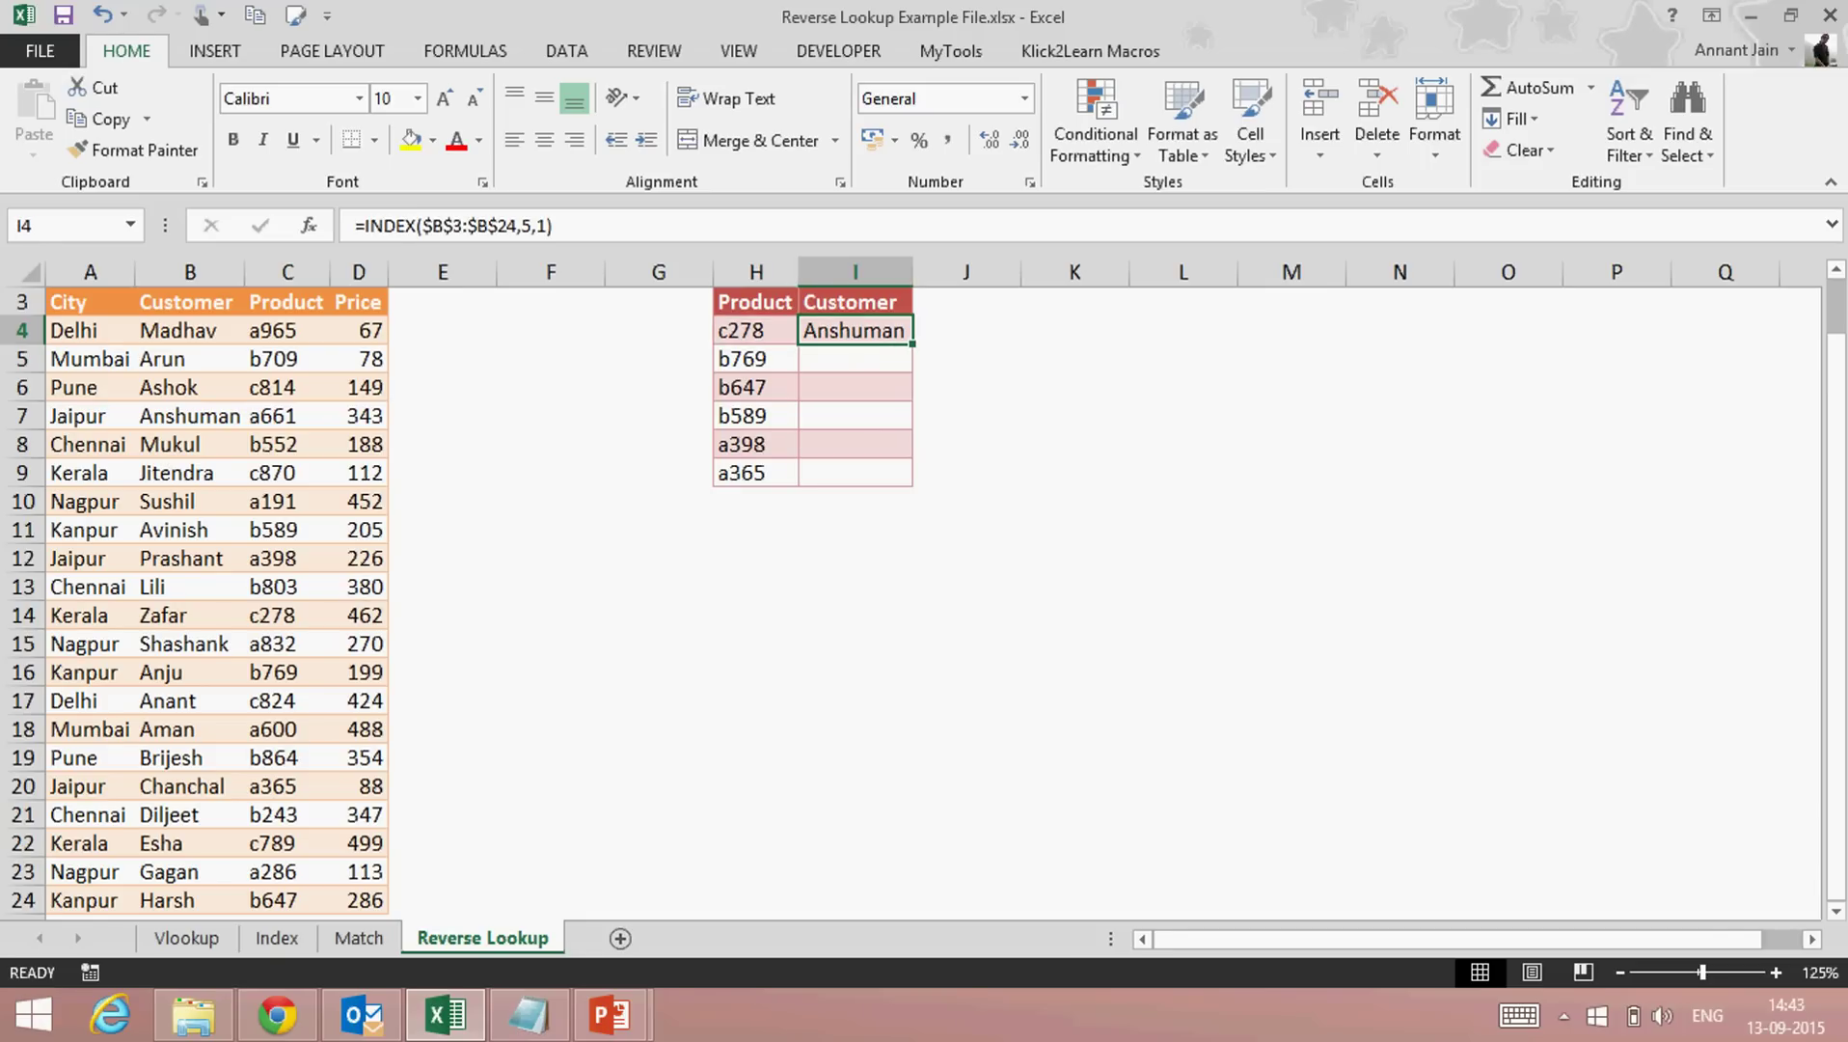
key(F2)
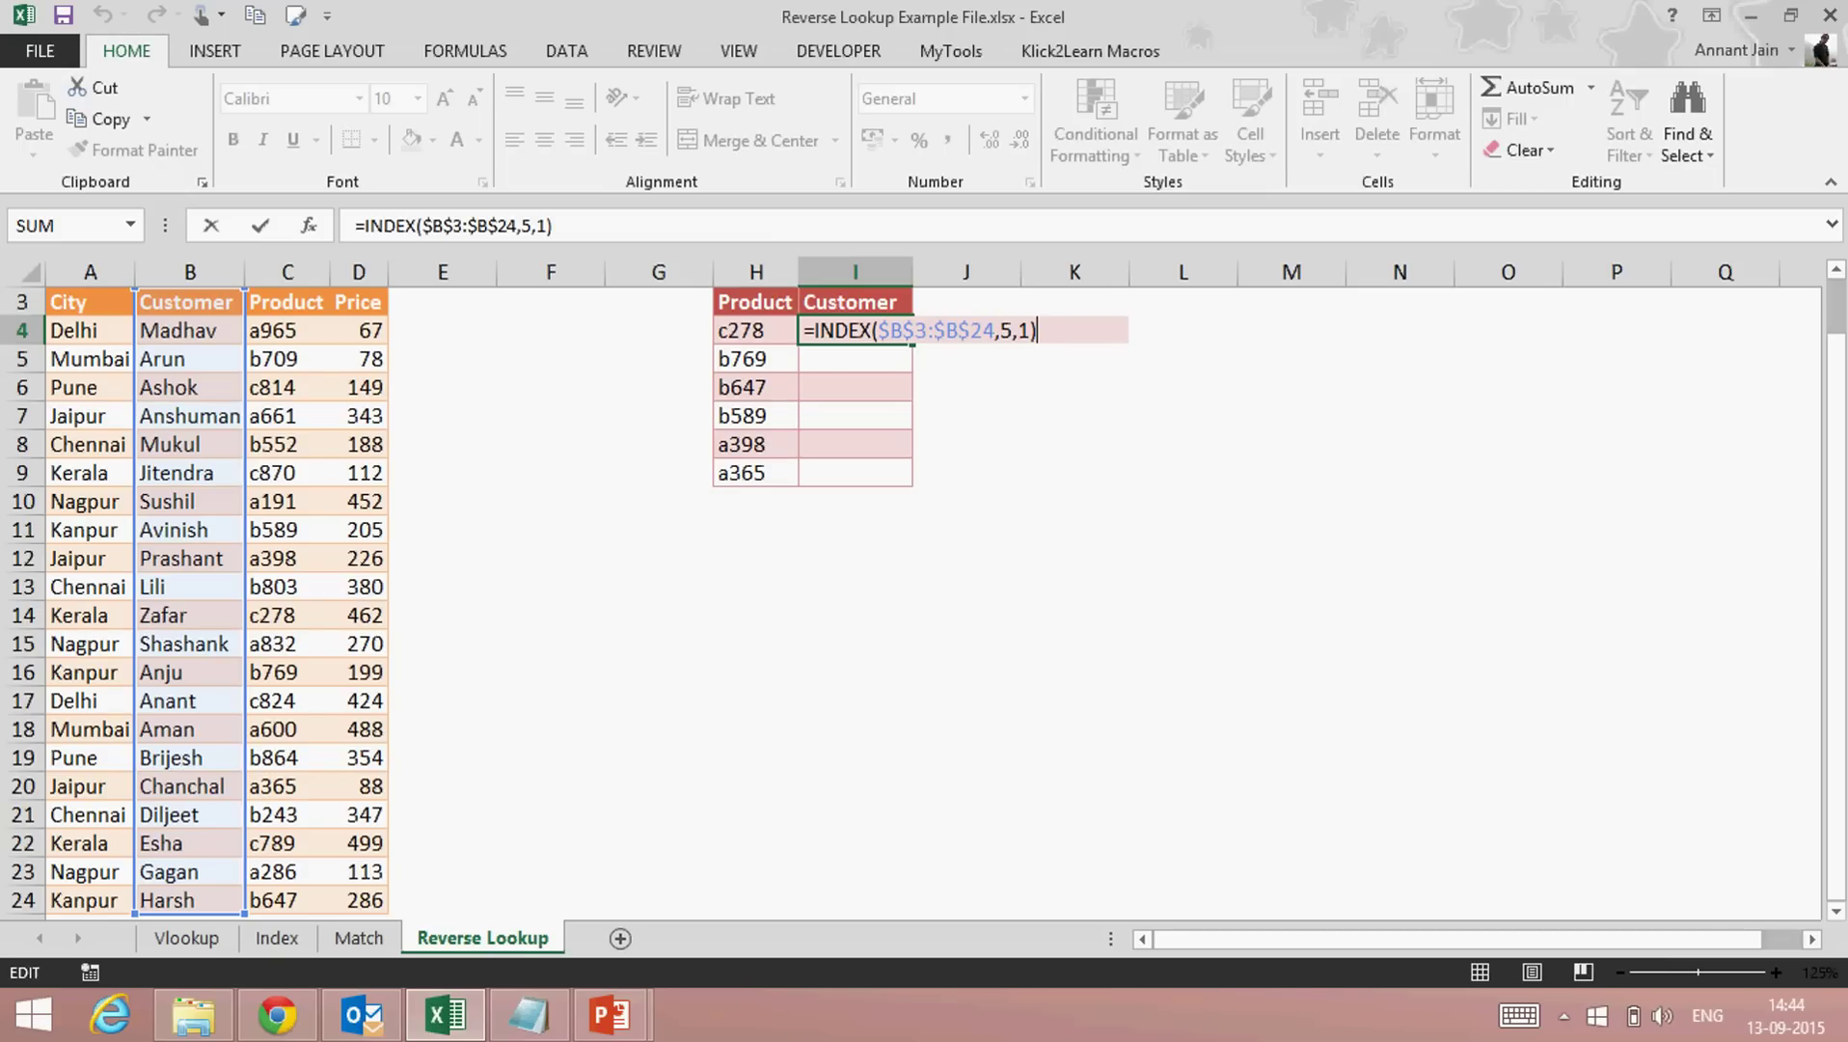
key(Left)
key(Left)
key(Left)
key(BackSpace)
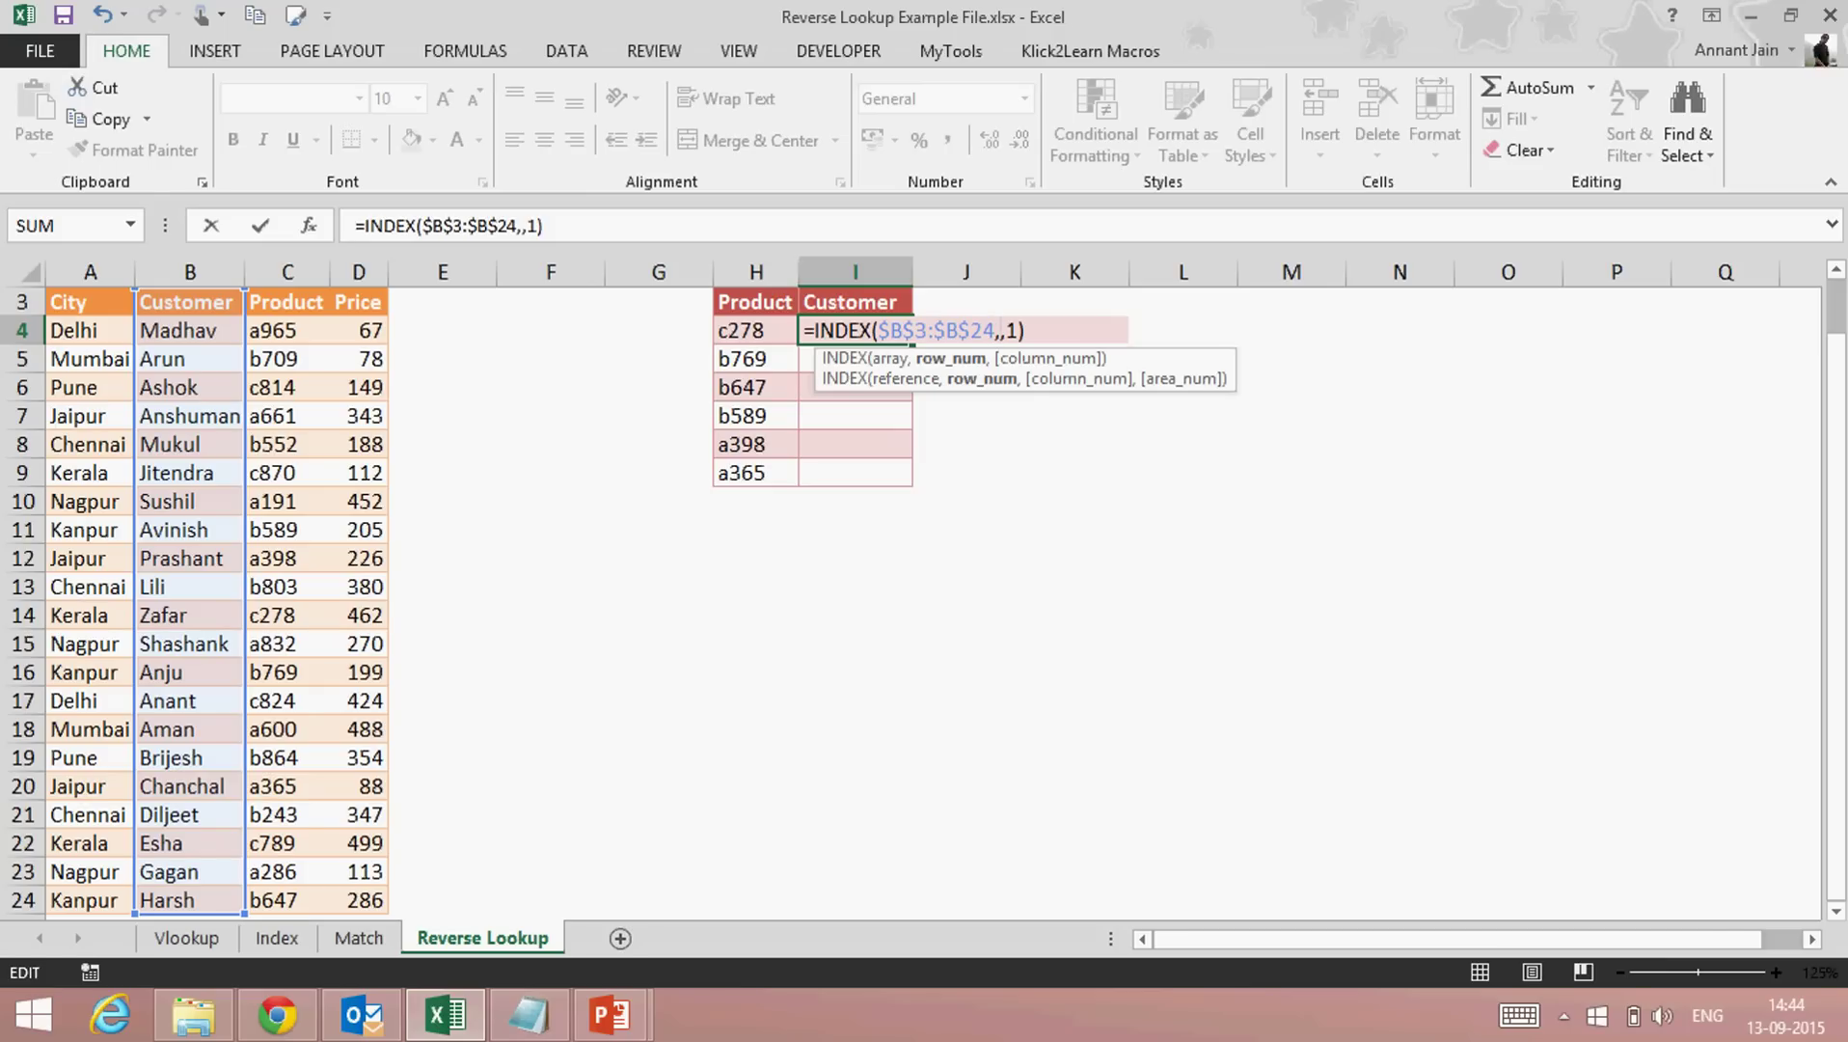
Insert MATCH($H4,$C$3:$C$24,0) as the INDEX row argument
text(match()
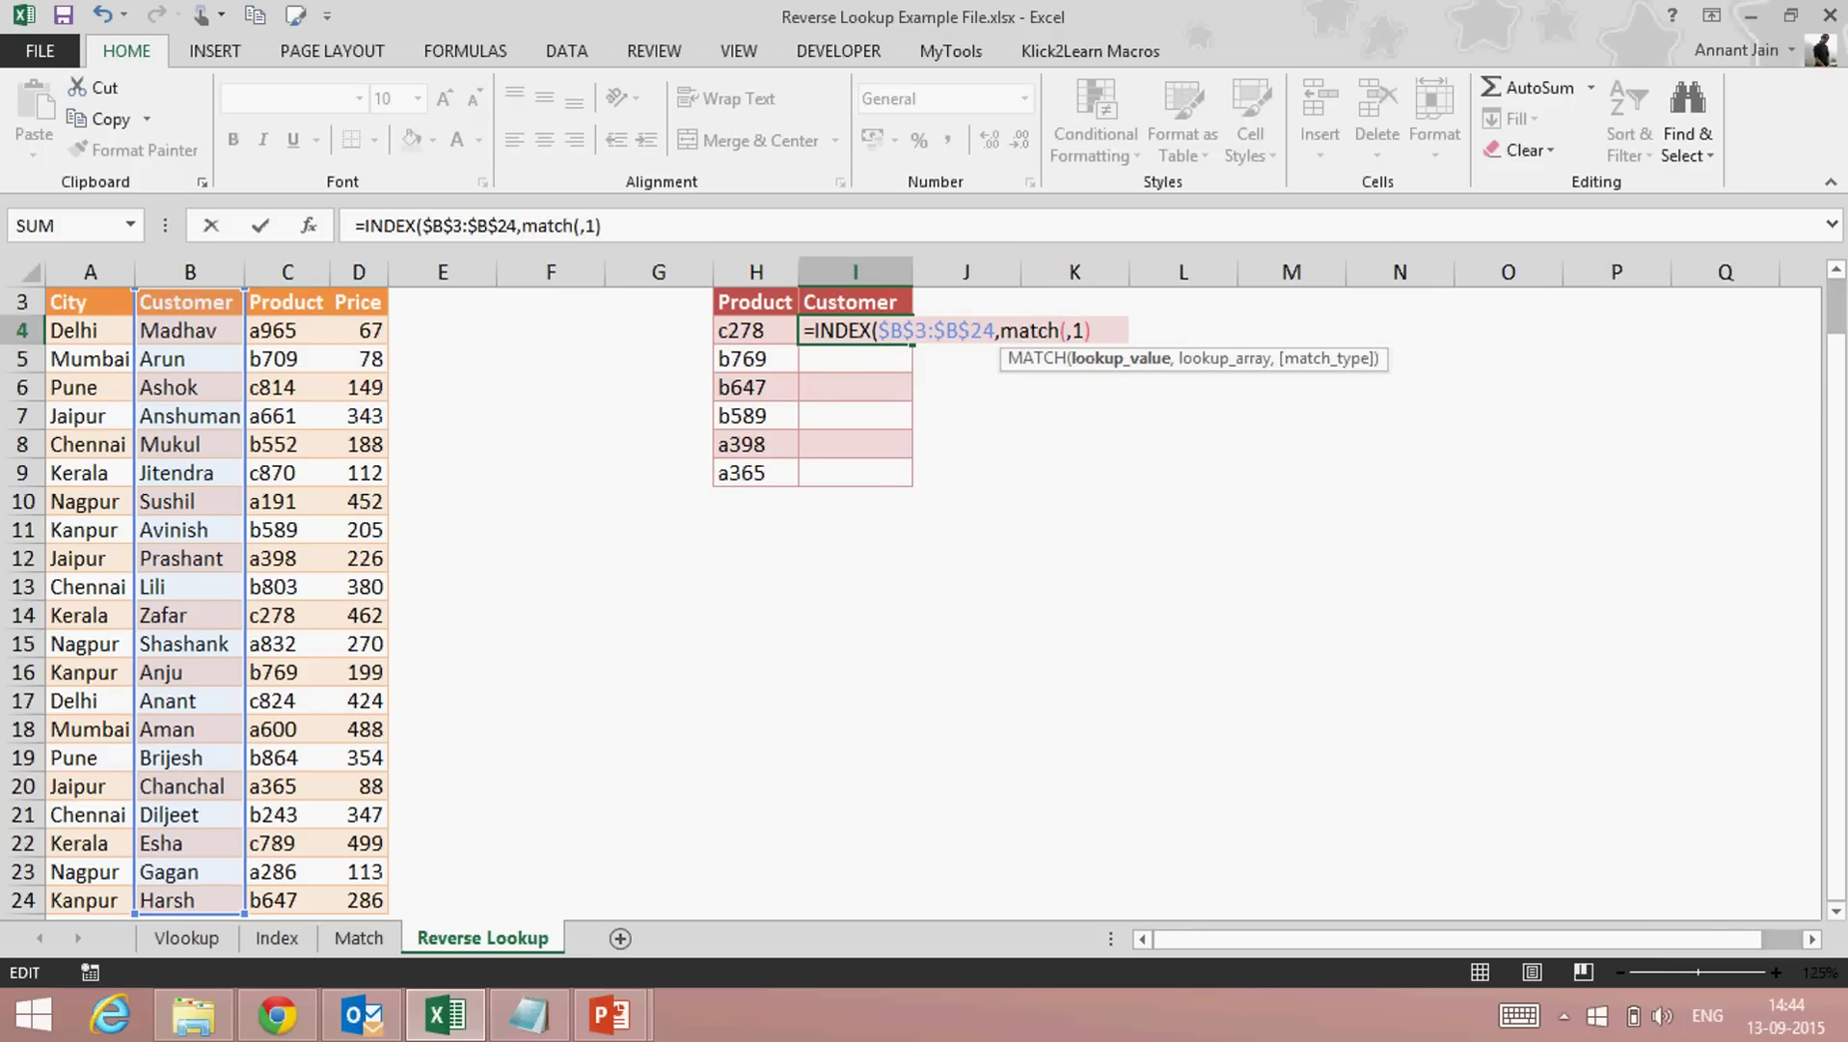
click(756, 331)
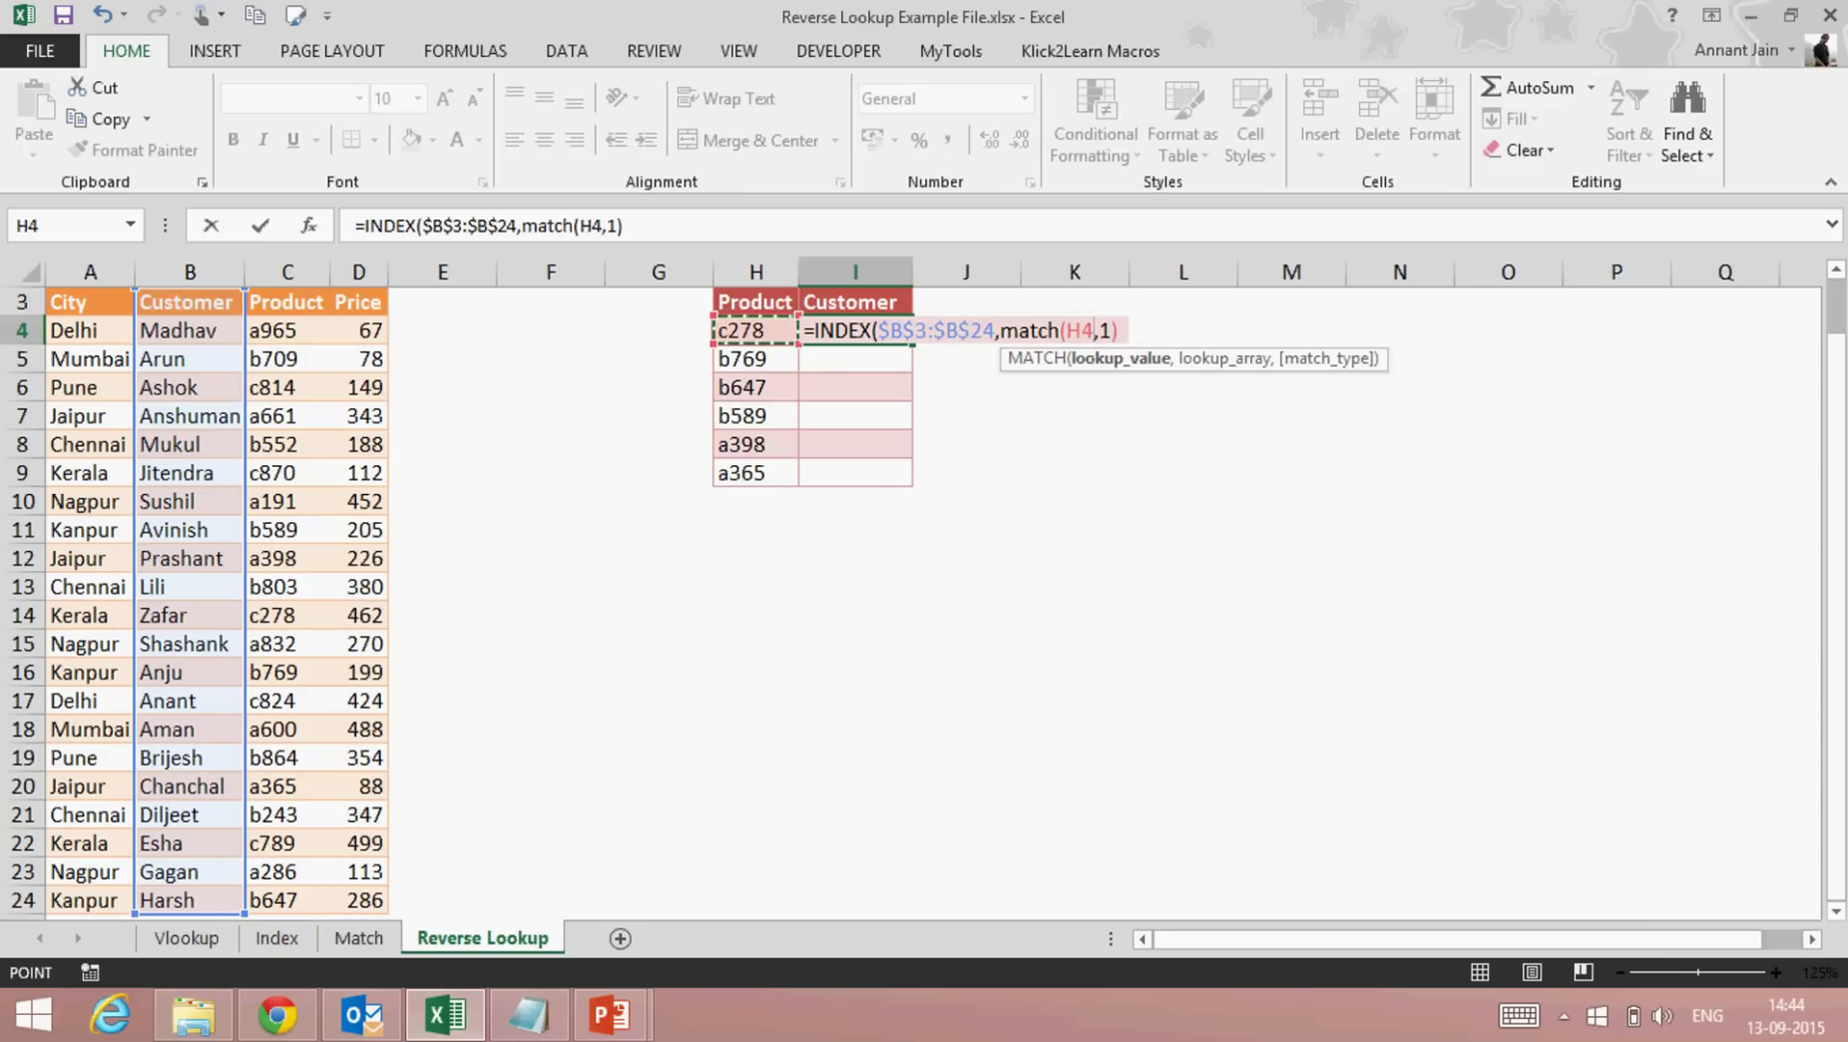
key(F4)
key(F4)
key(F4)
text(,)
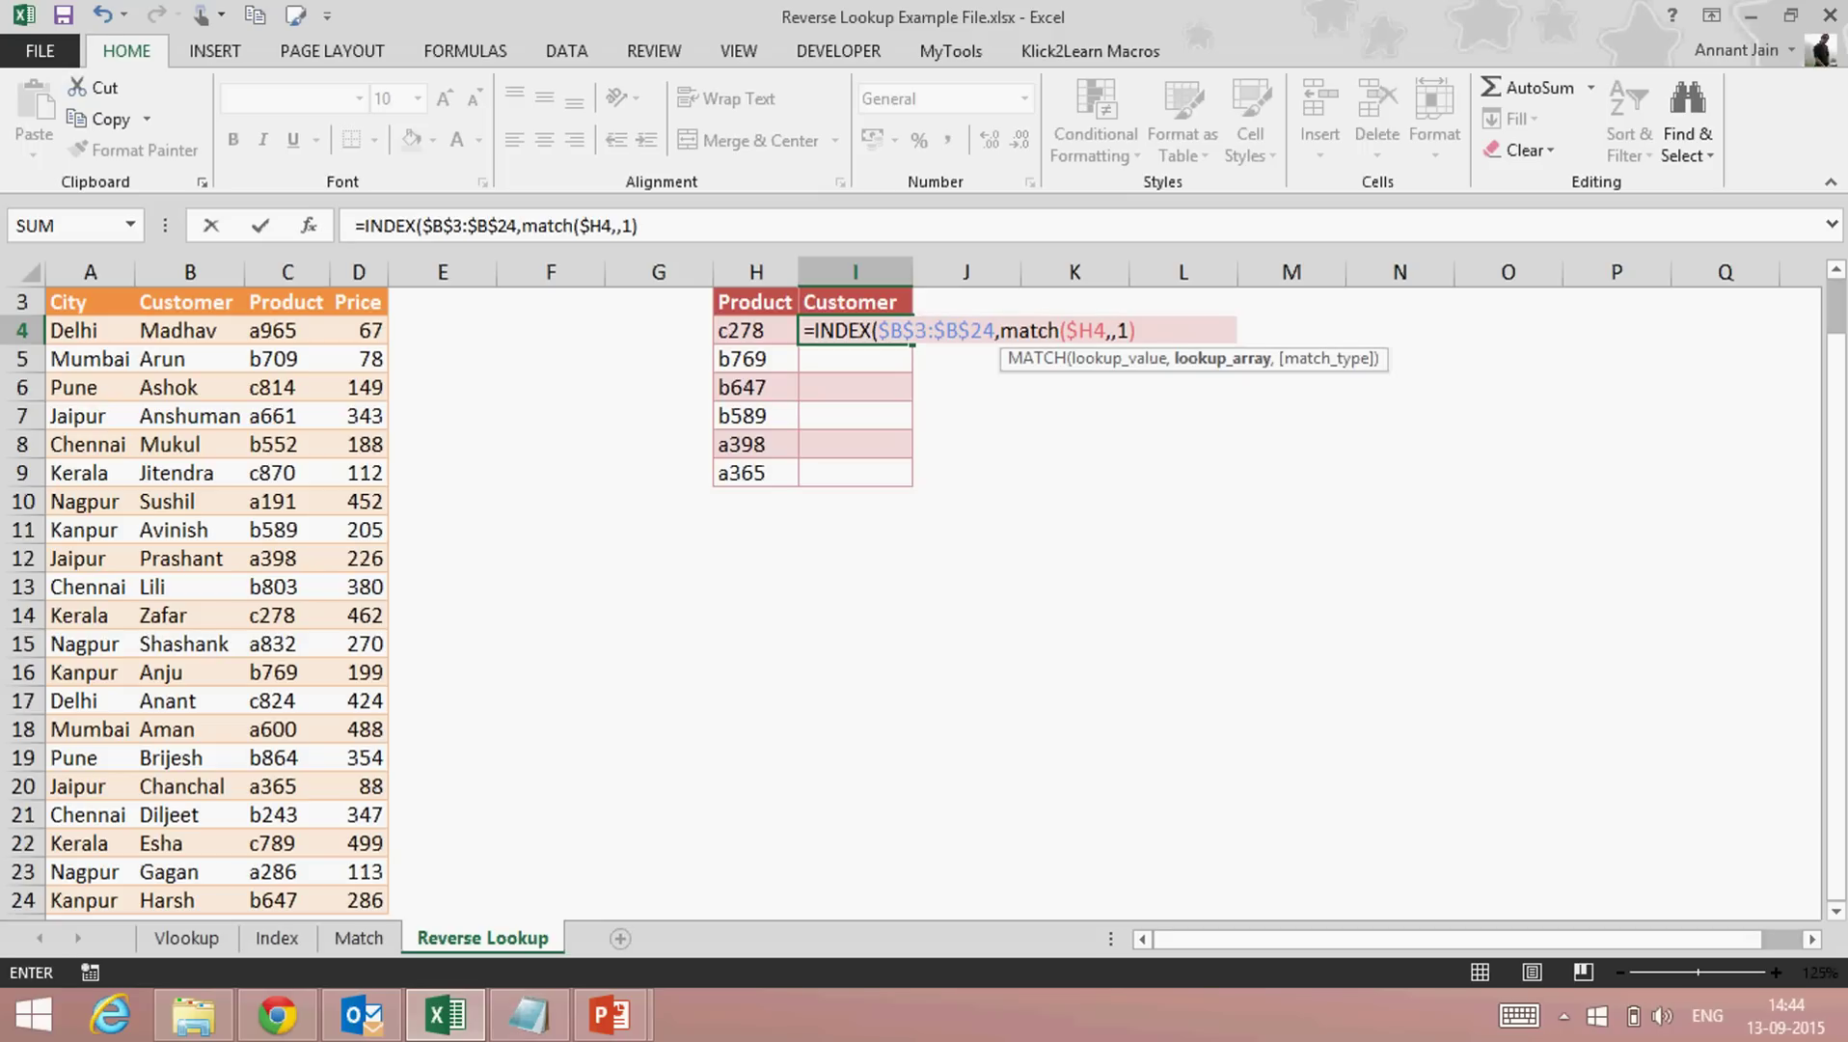
click(287, 303)
drag(286, 302, 289, 902)
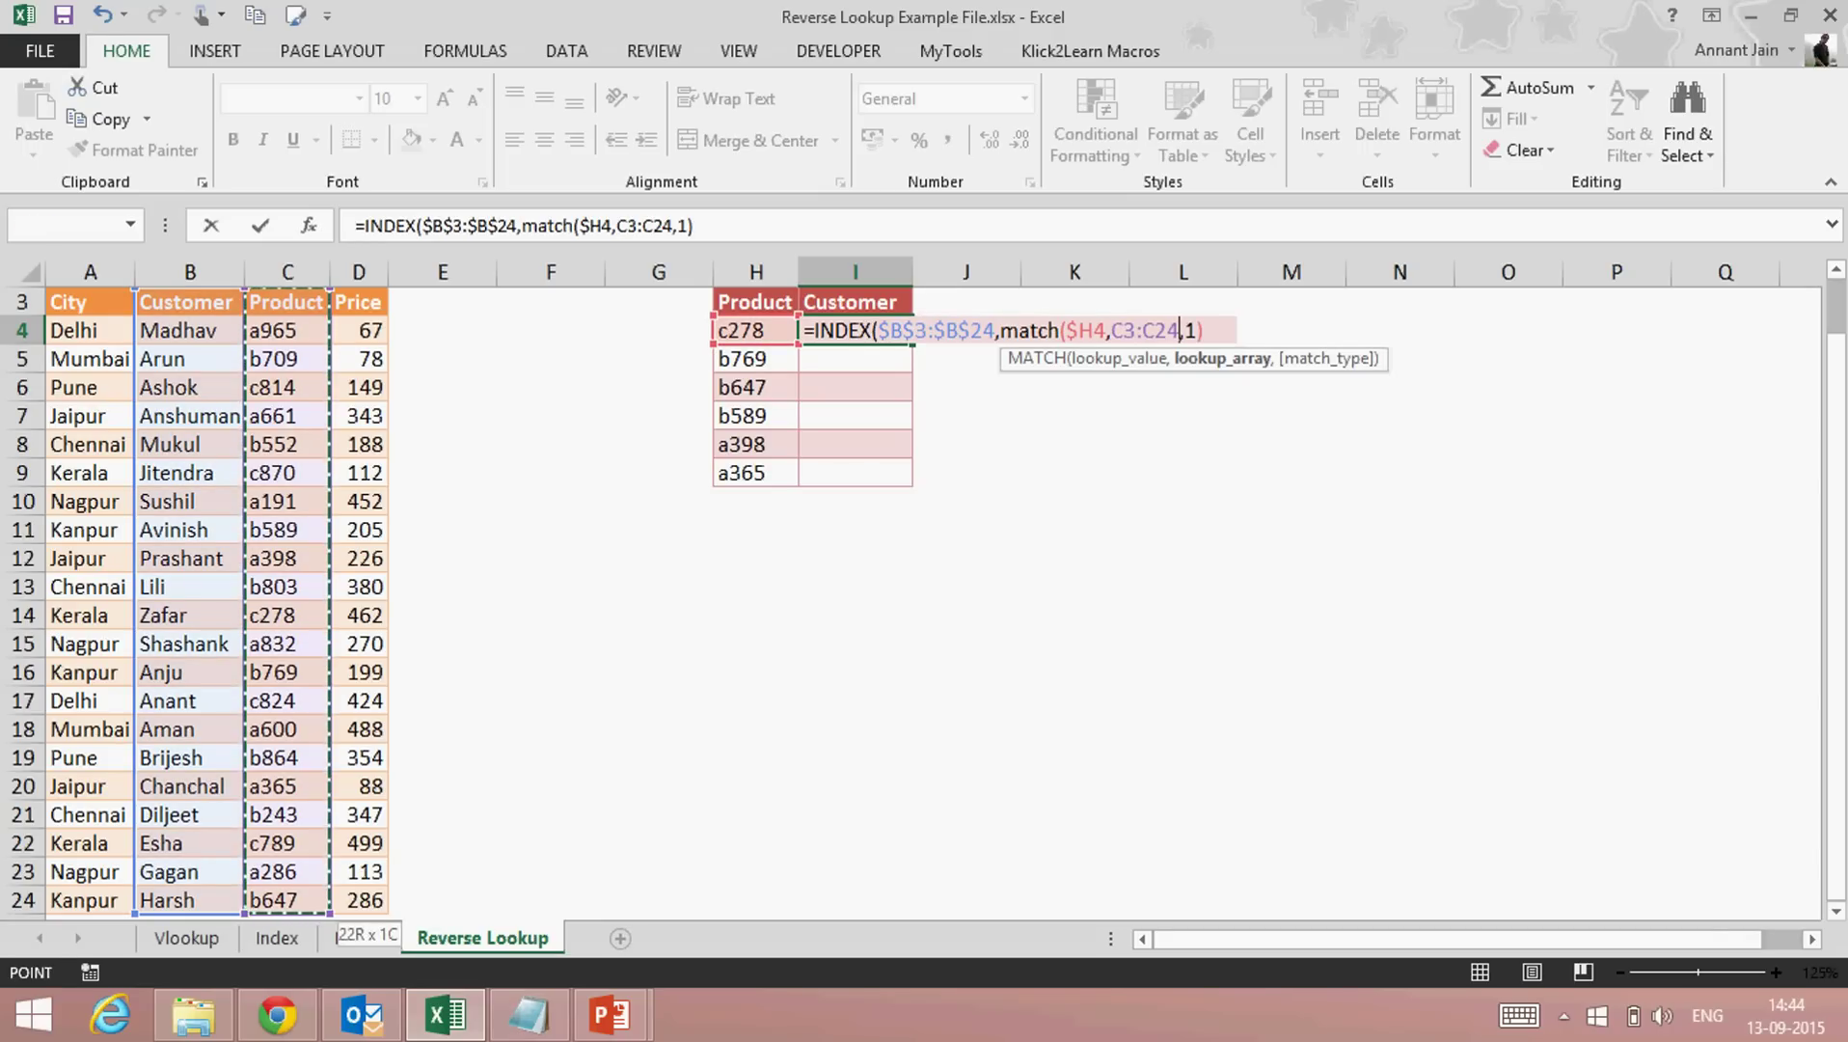
key(F4)
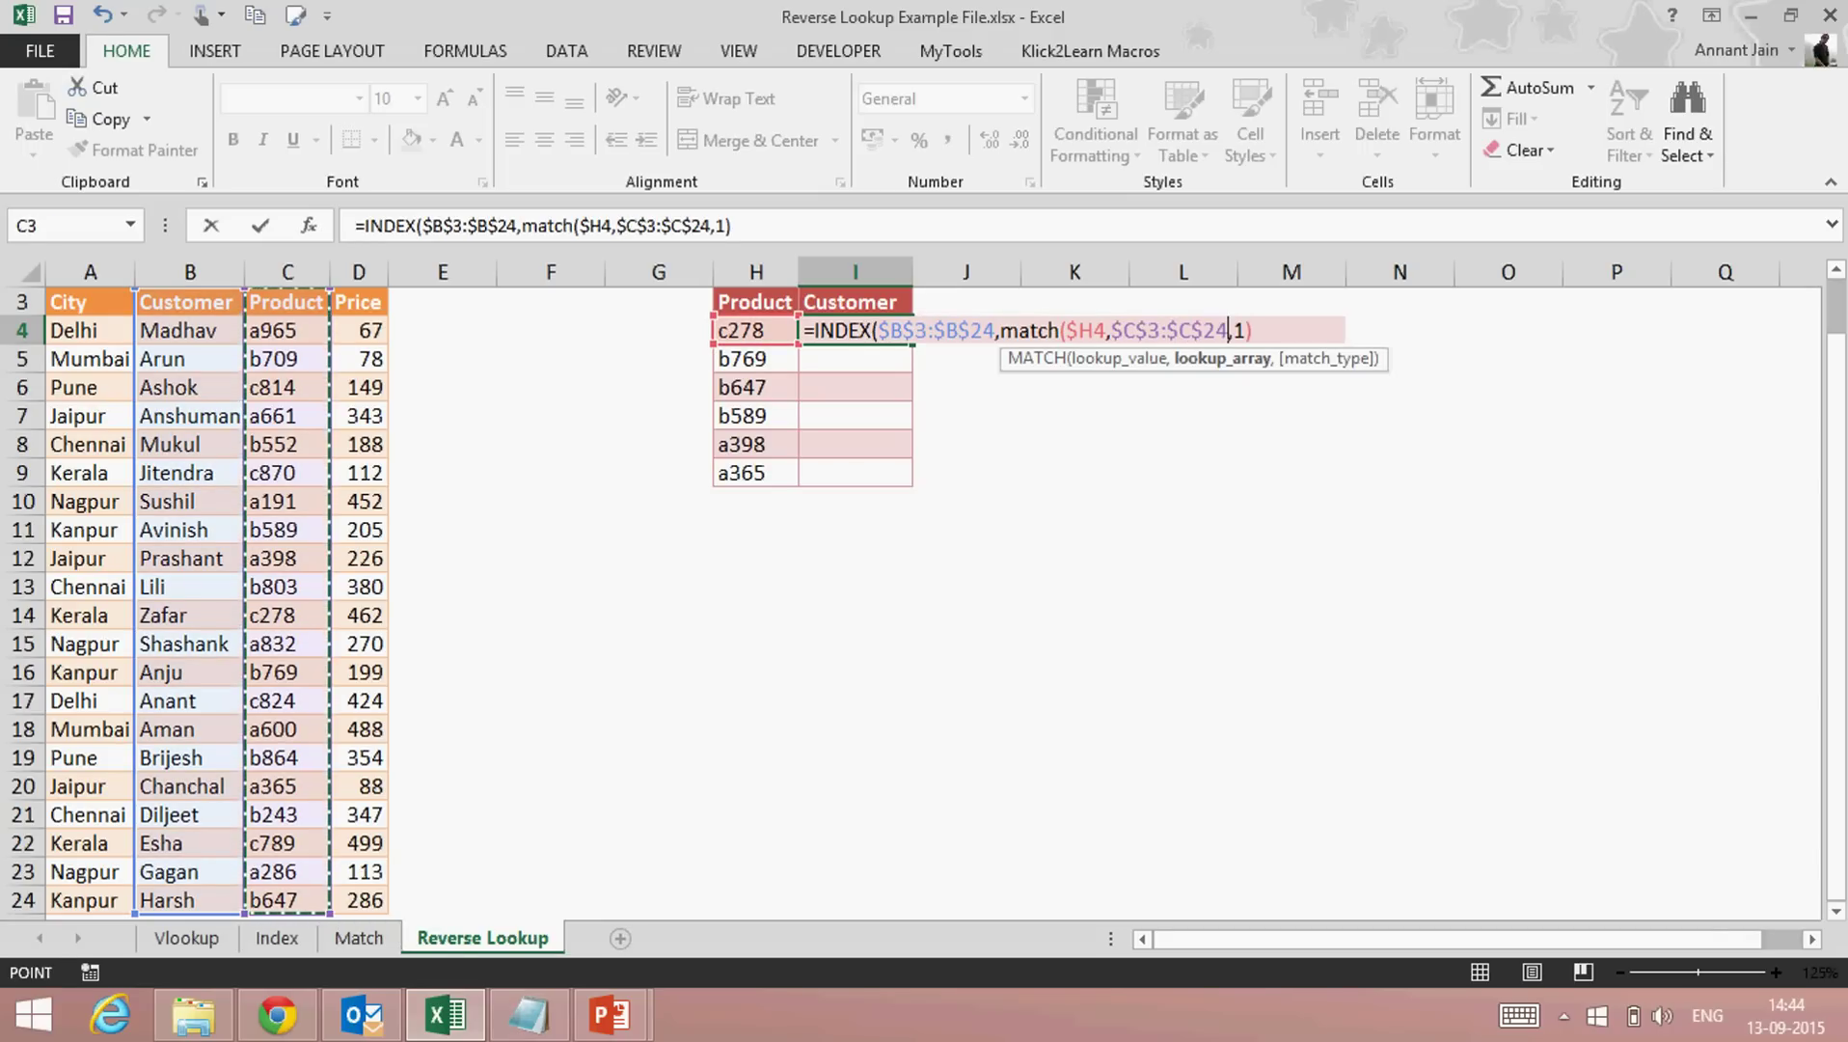
text(,0),)
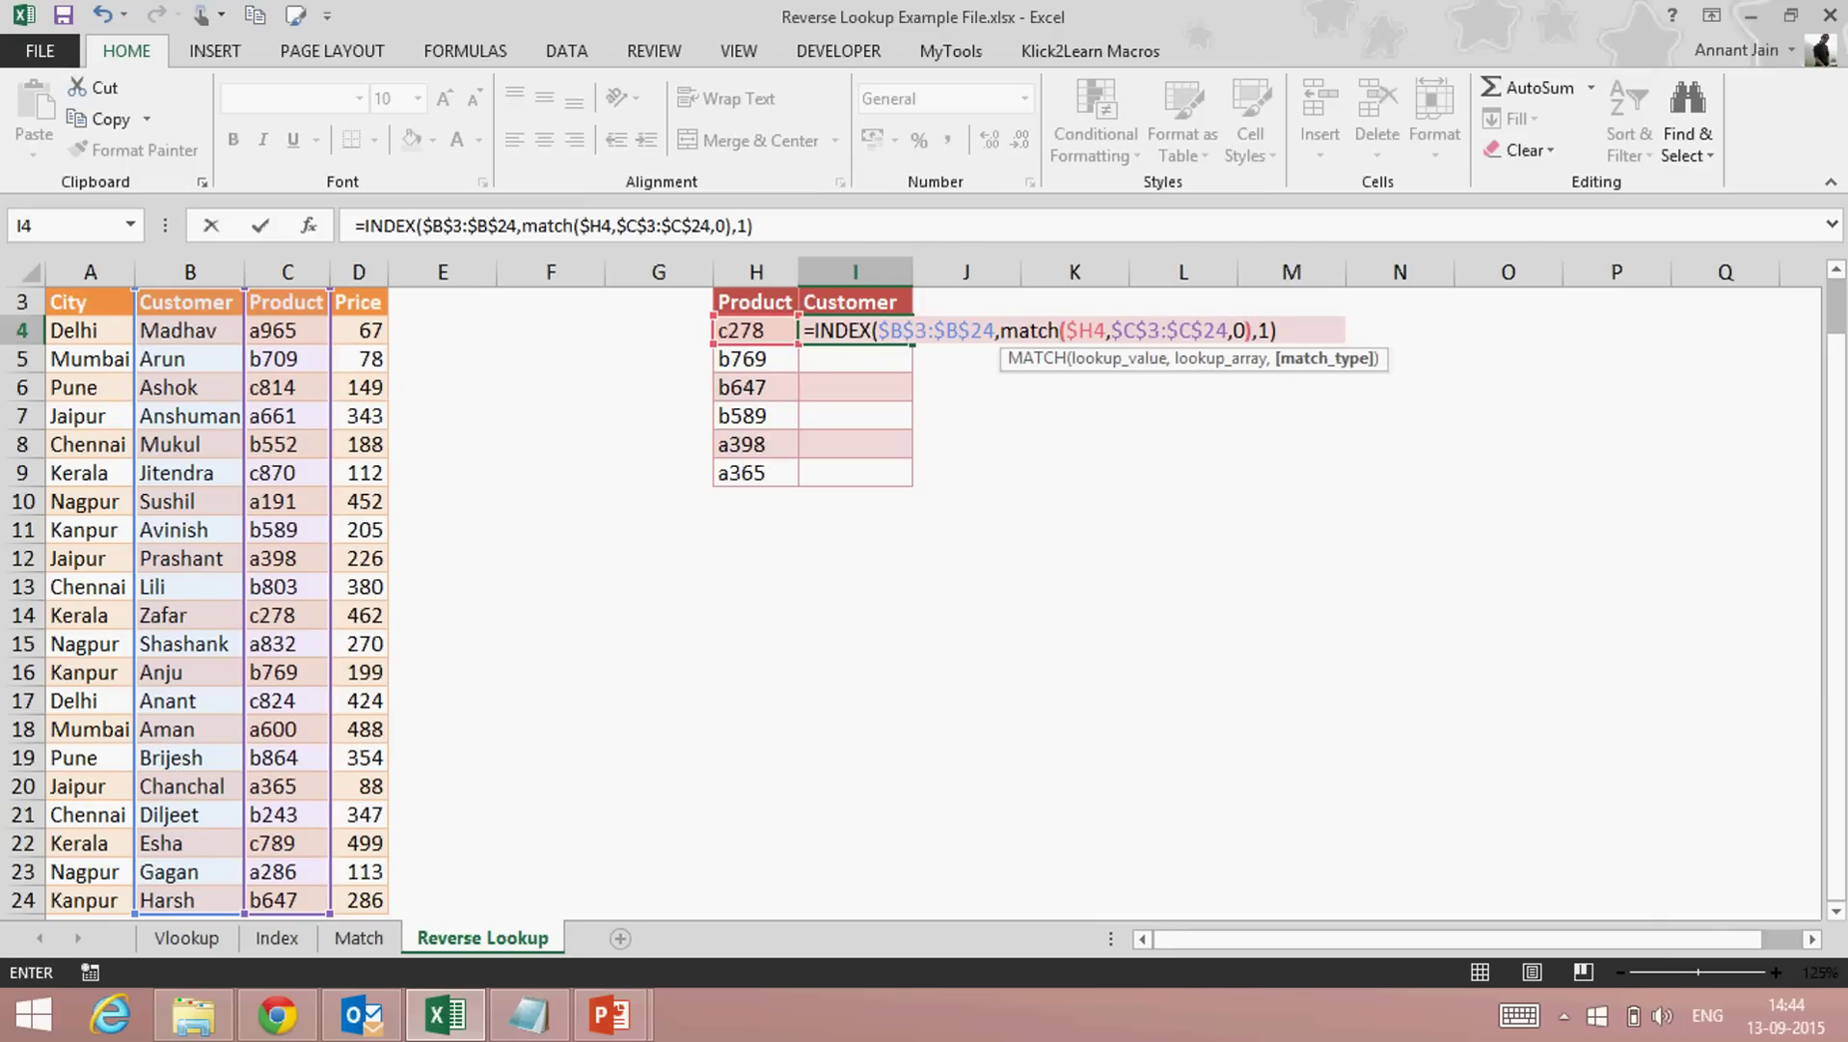
text())
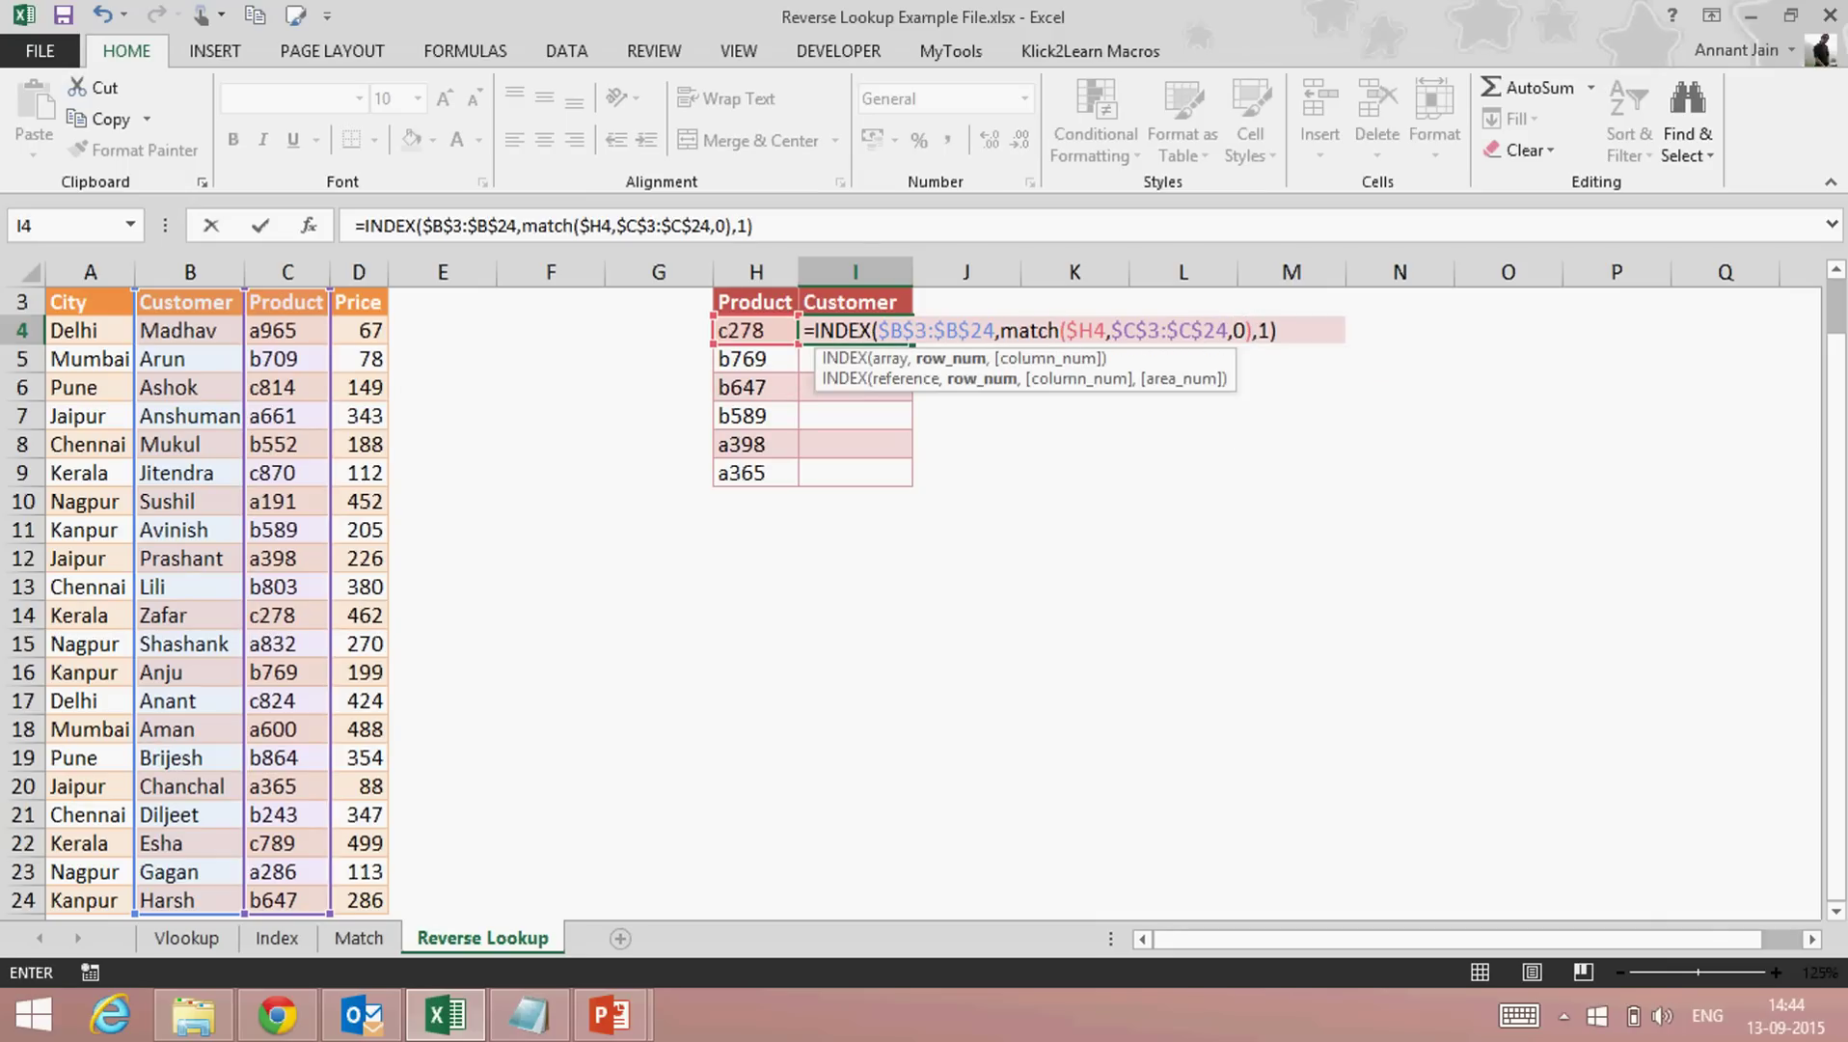
Commit the INDEX/MATCH formula in I4 so it returns the customer for c278
key(ctrl+shift+Left)
key(ctrl+shift+Left)
key(ctrl+shift+Left)
key(ctrl+shift+Left)
key(F2)
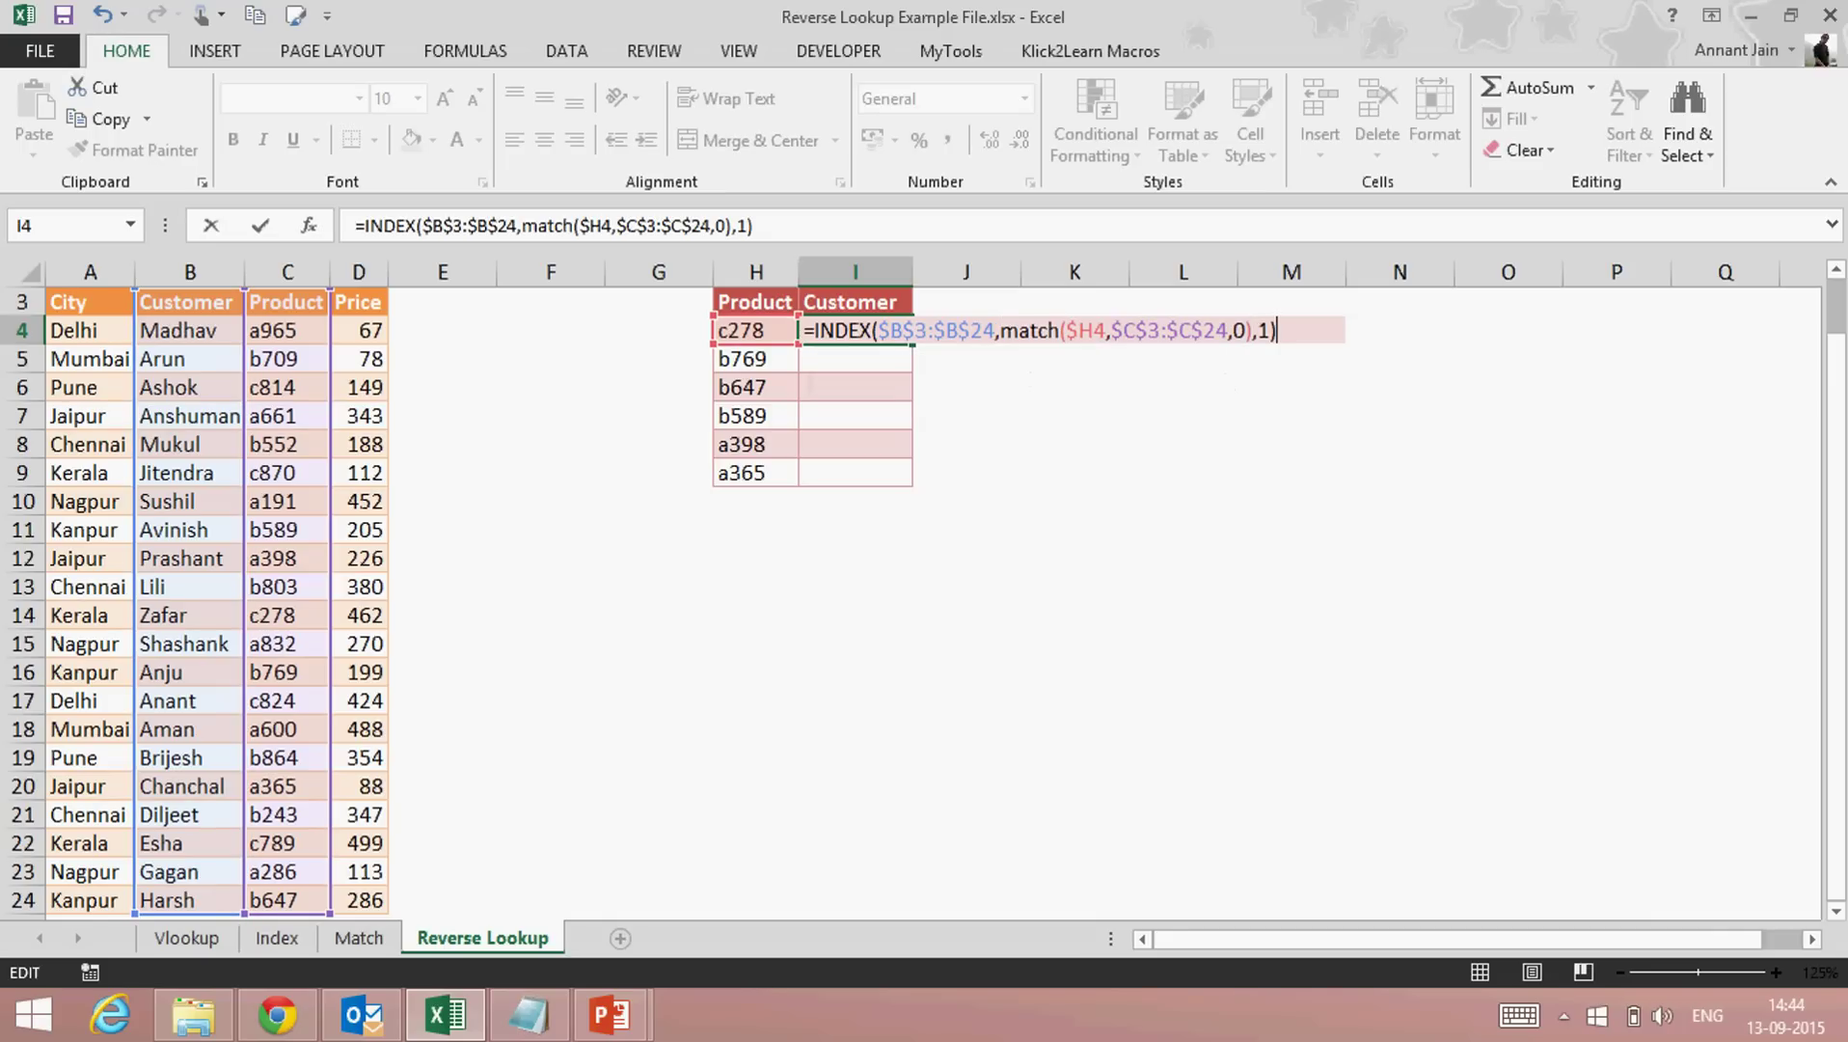
key(ctrl+Return)
key(Left)
key(Right)
key(Left)
key(Left)
key(Left)
key(Left)
key(Left)
key(Left)
key(Left)
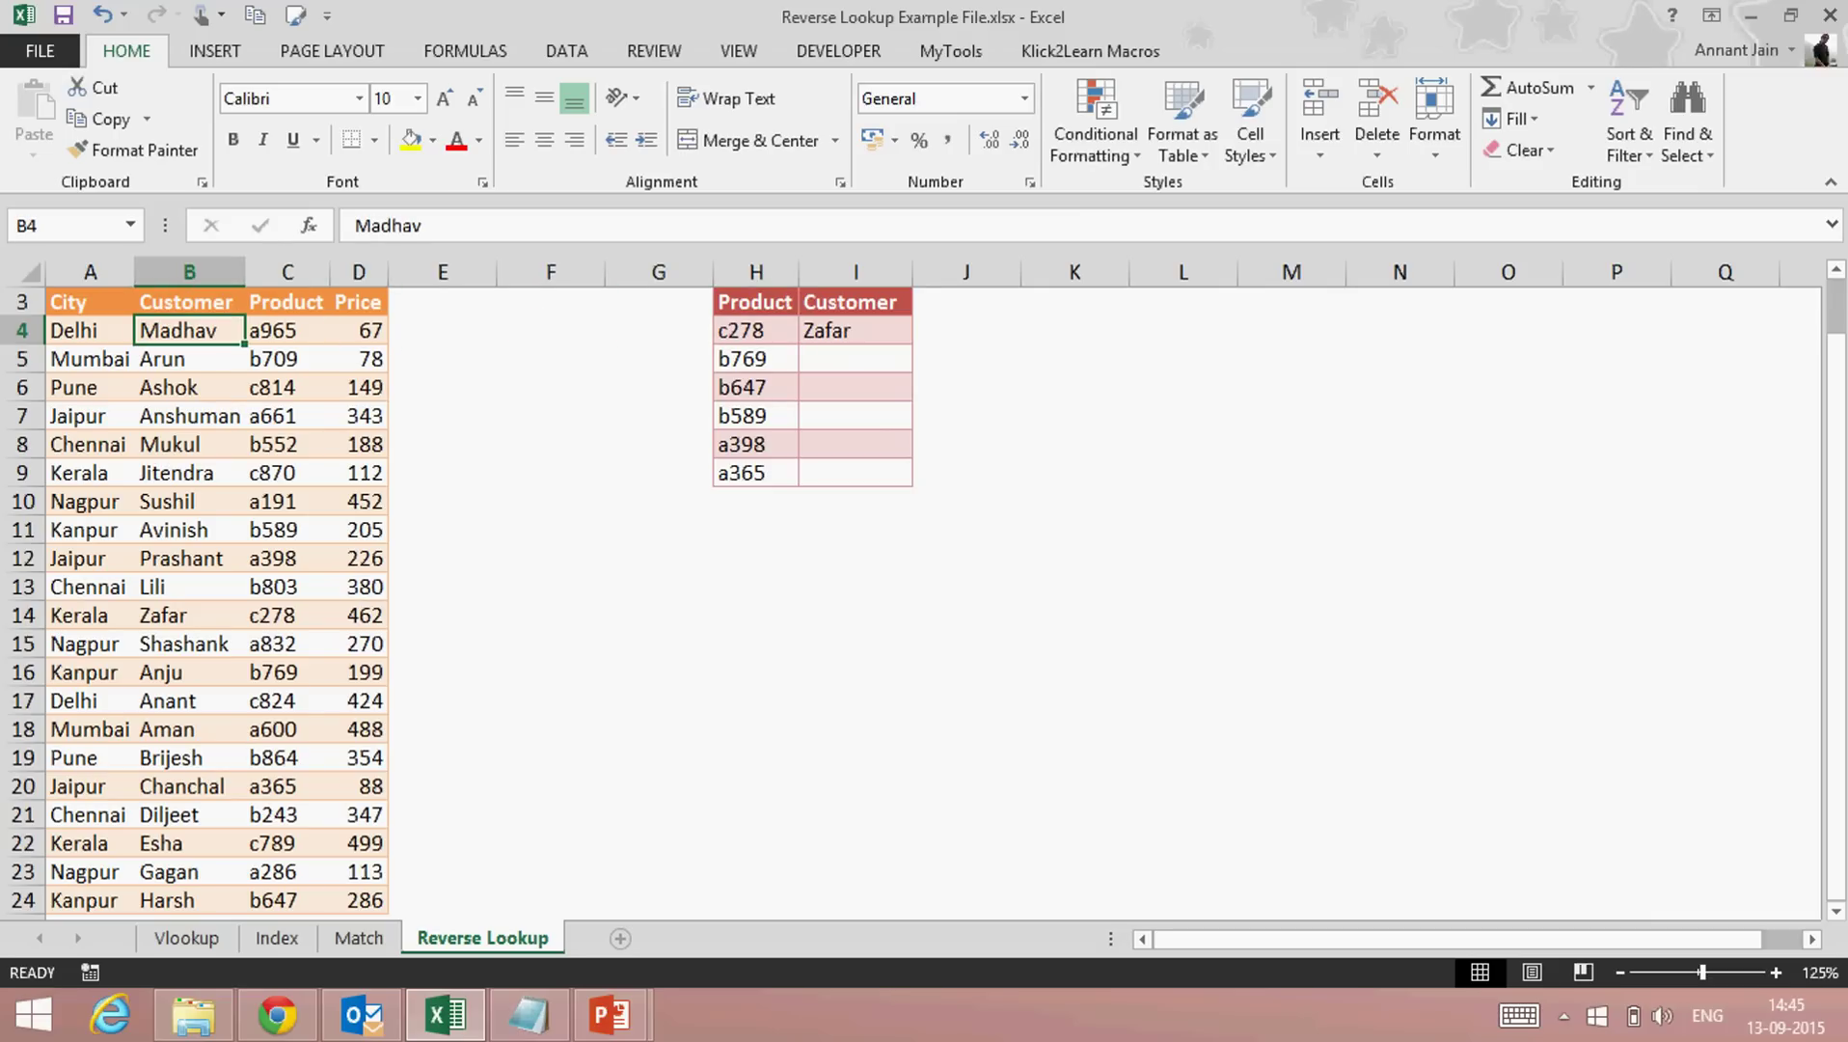
Find c278 in the source data and fill its customer and product cells B14:C14 yellow
key(ctrl+f)
text(c278)
key(Return)
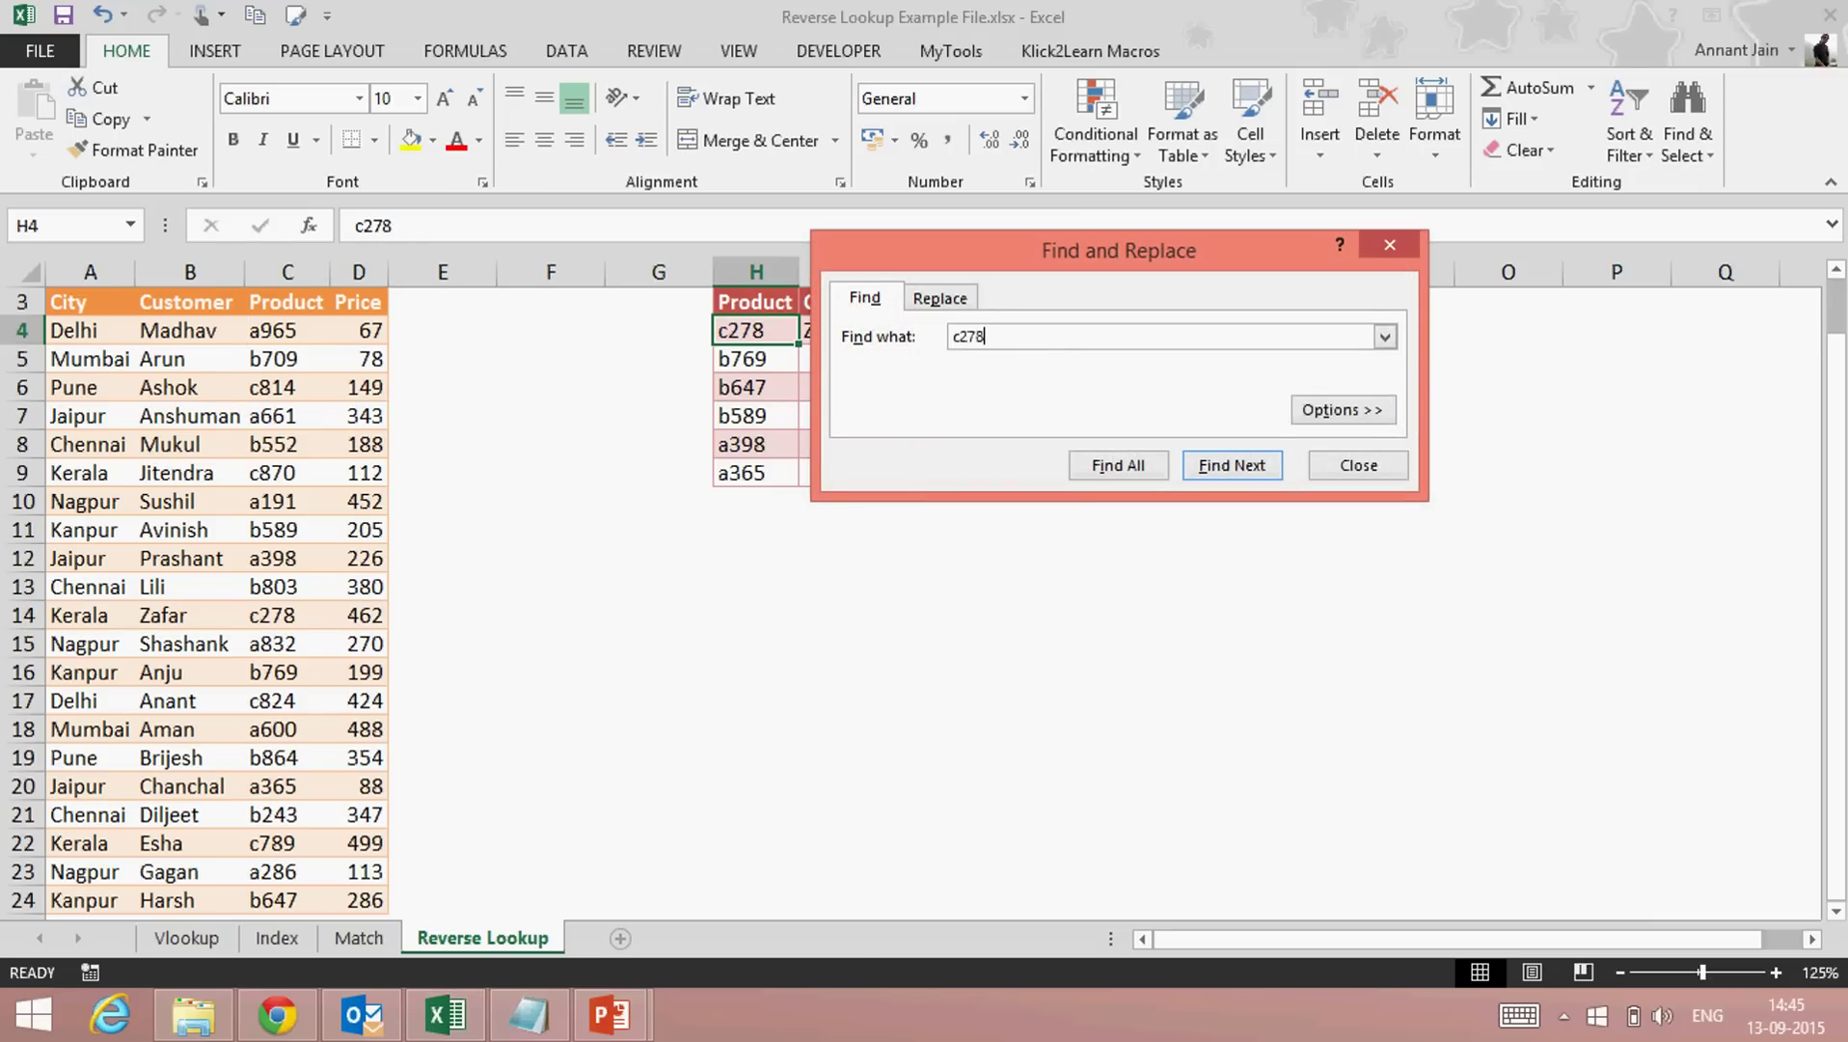
key(Return)
key(Escape)
key(shift+Left)
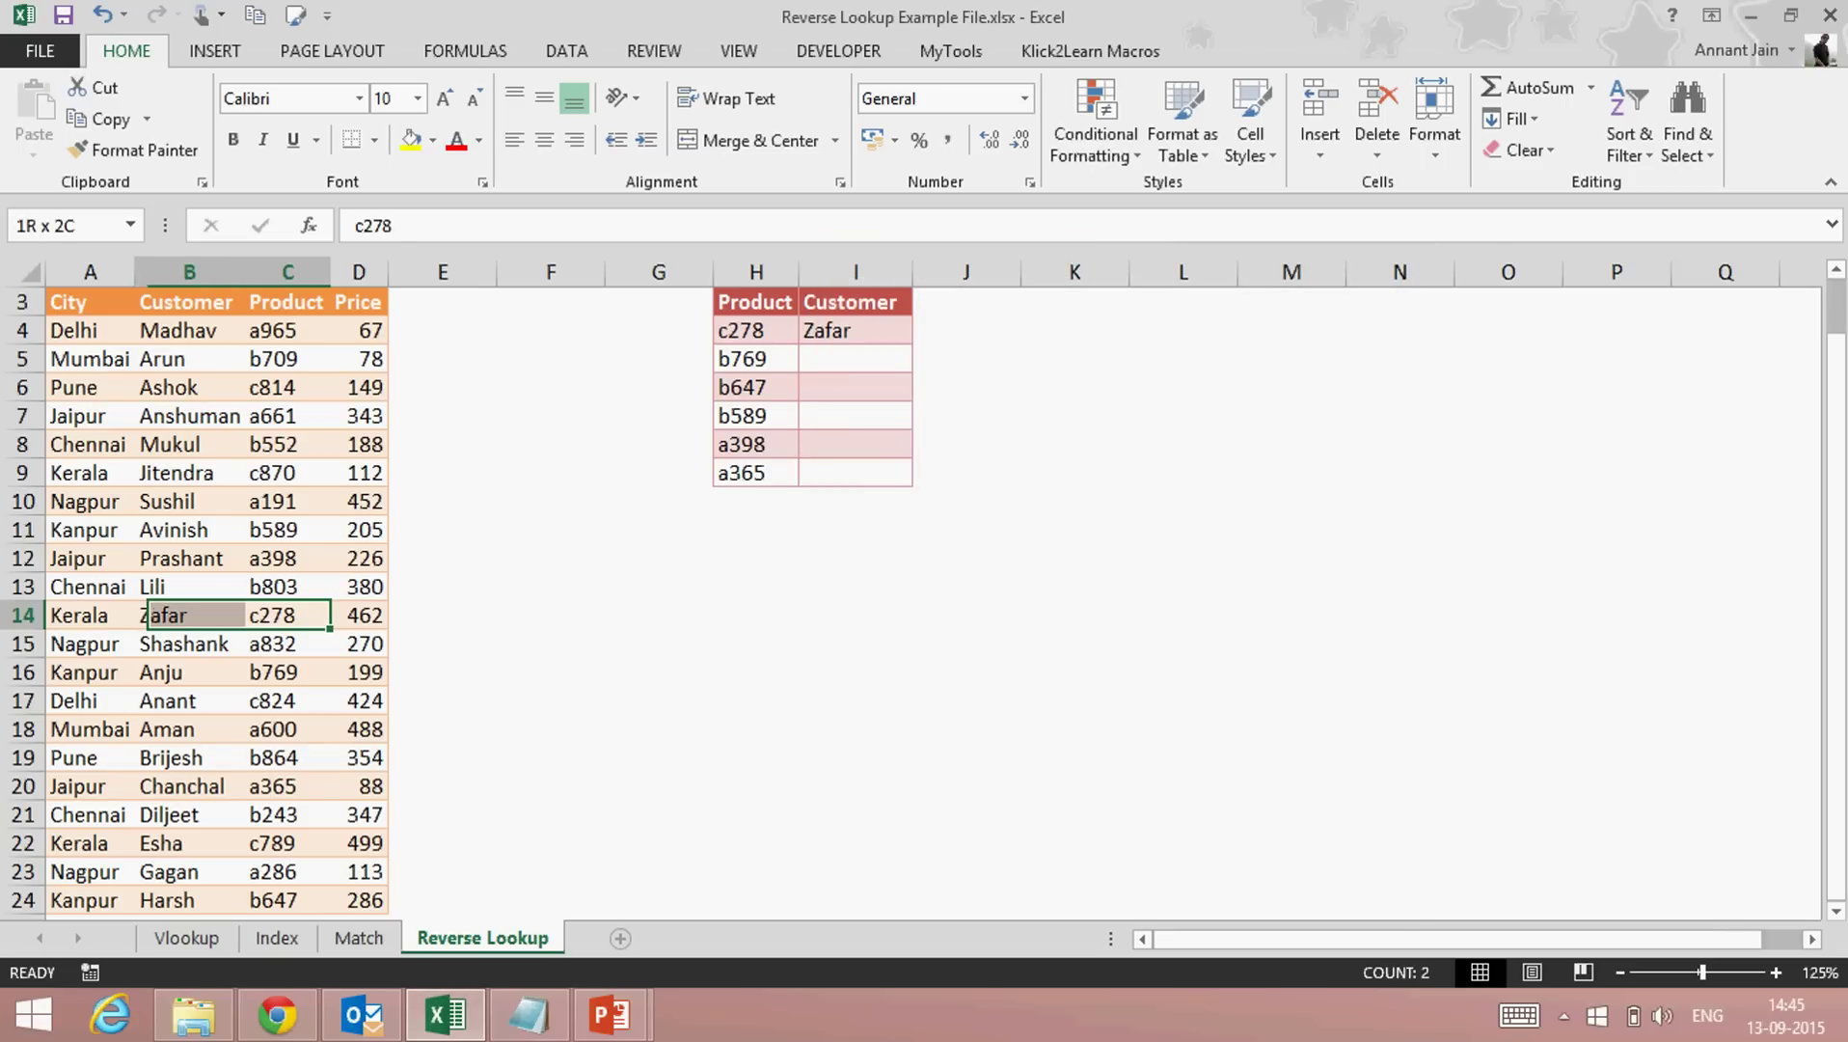
click(411, 140)
key(Left)
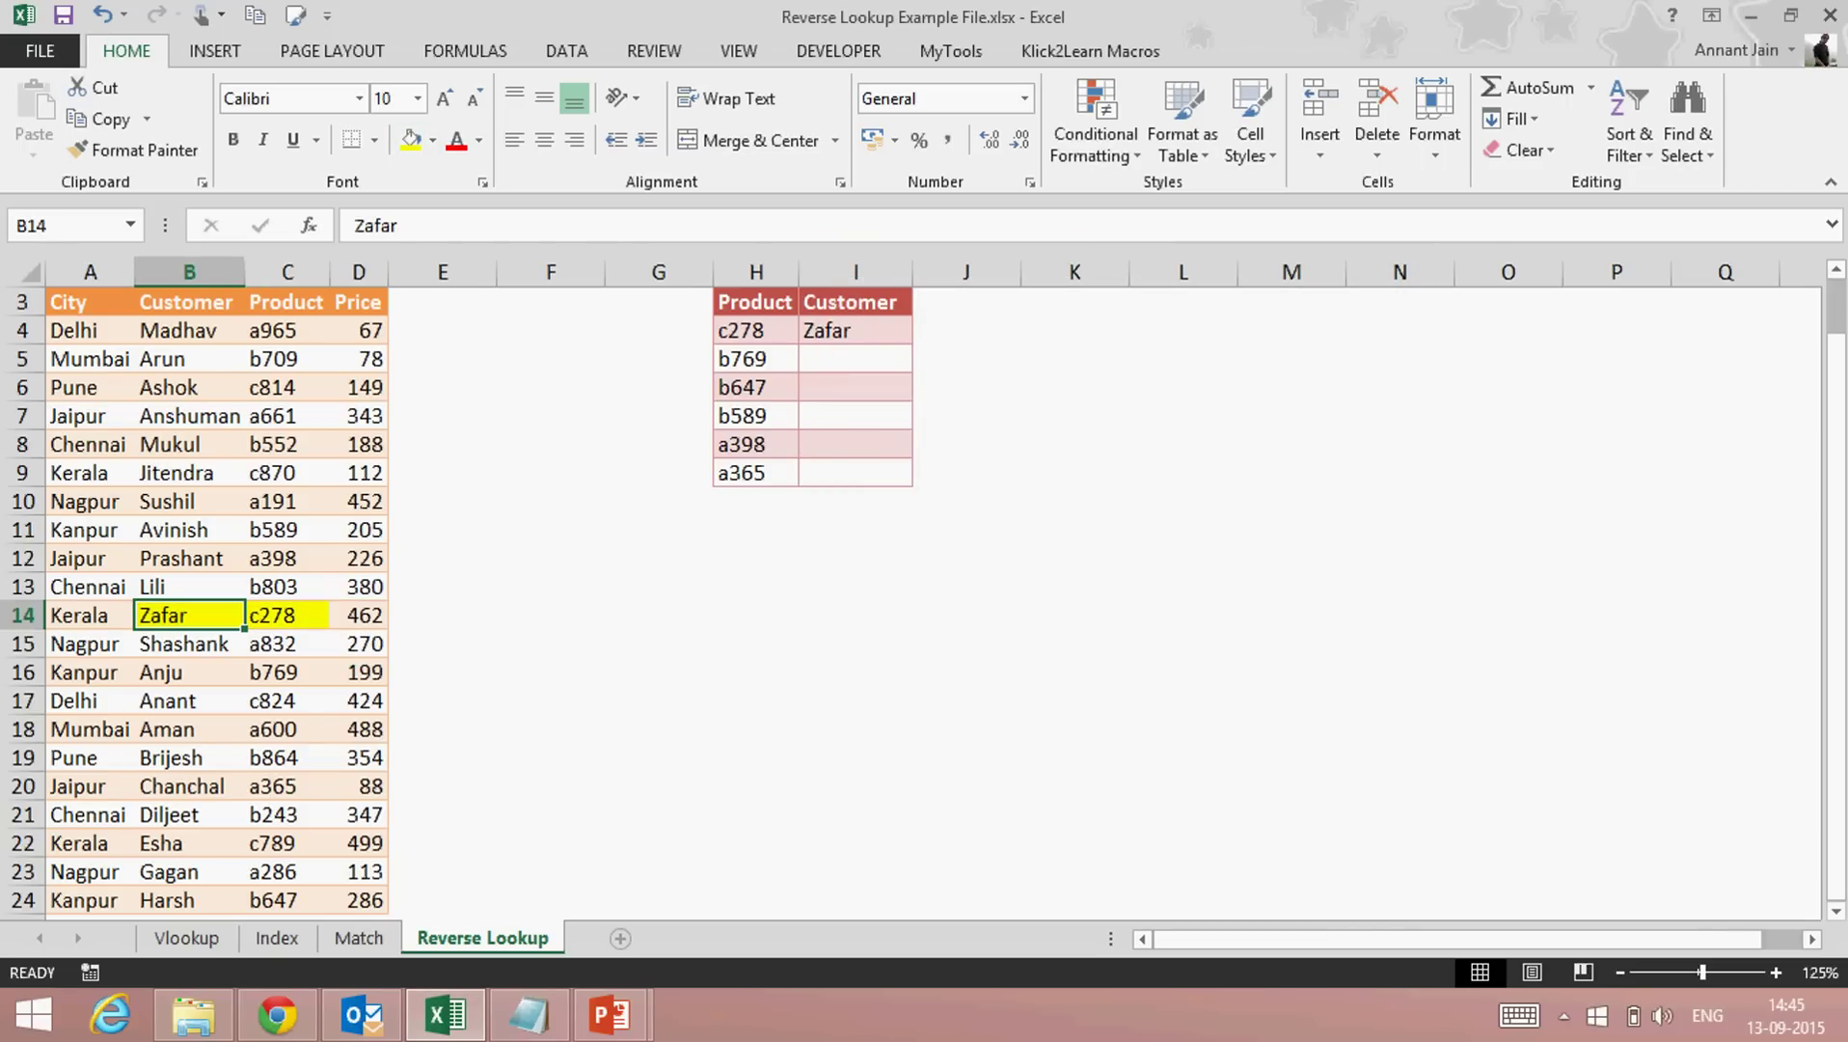
click(854, 330)
Copy I4's lookup formula into I4:I9, returning a customer name for all six product codes
key(ctrl+c)
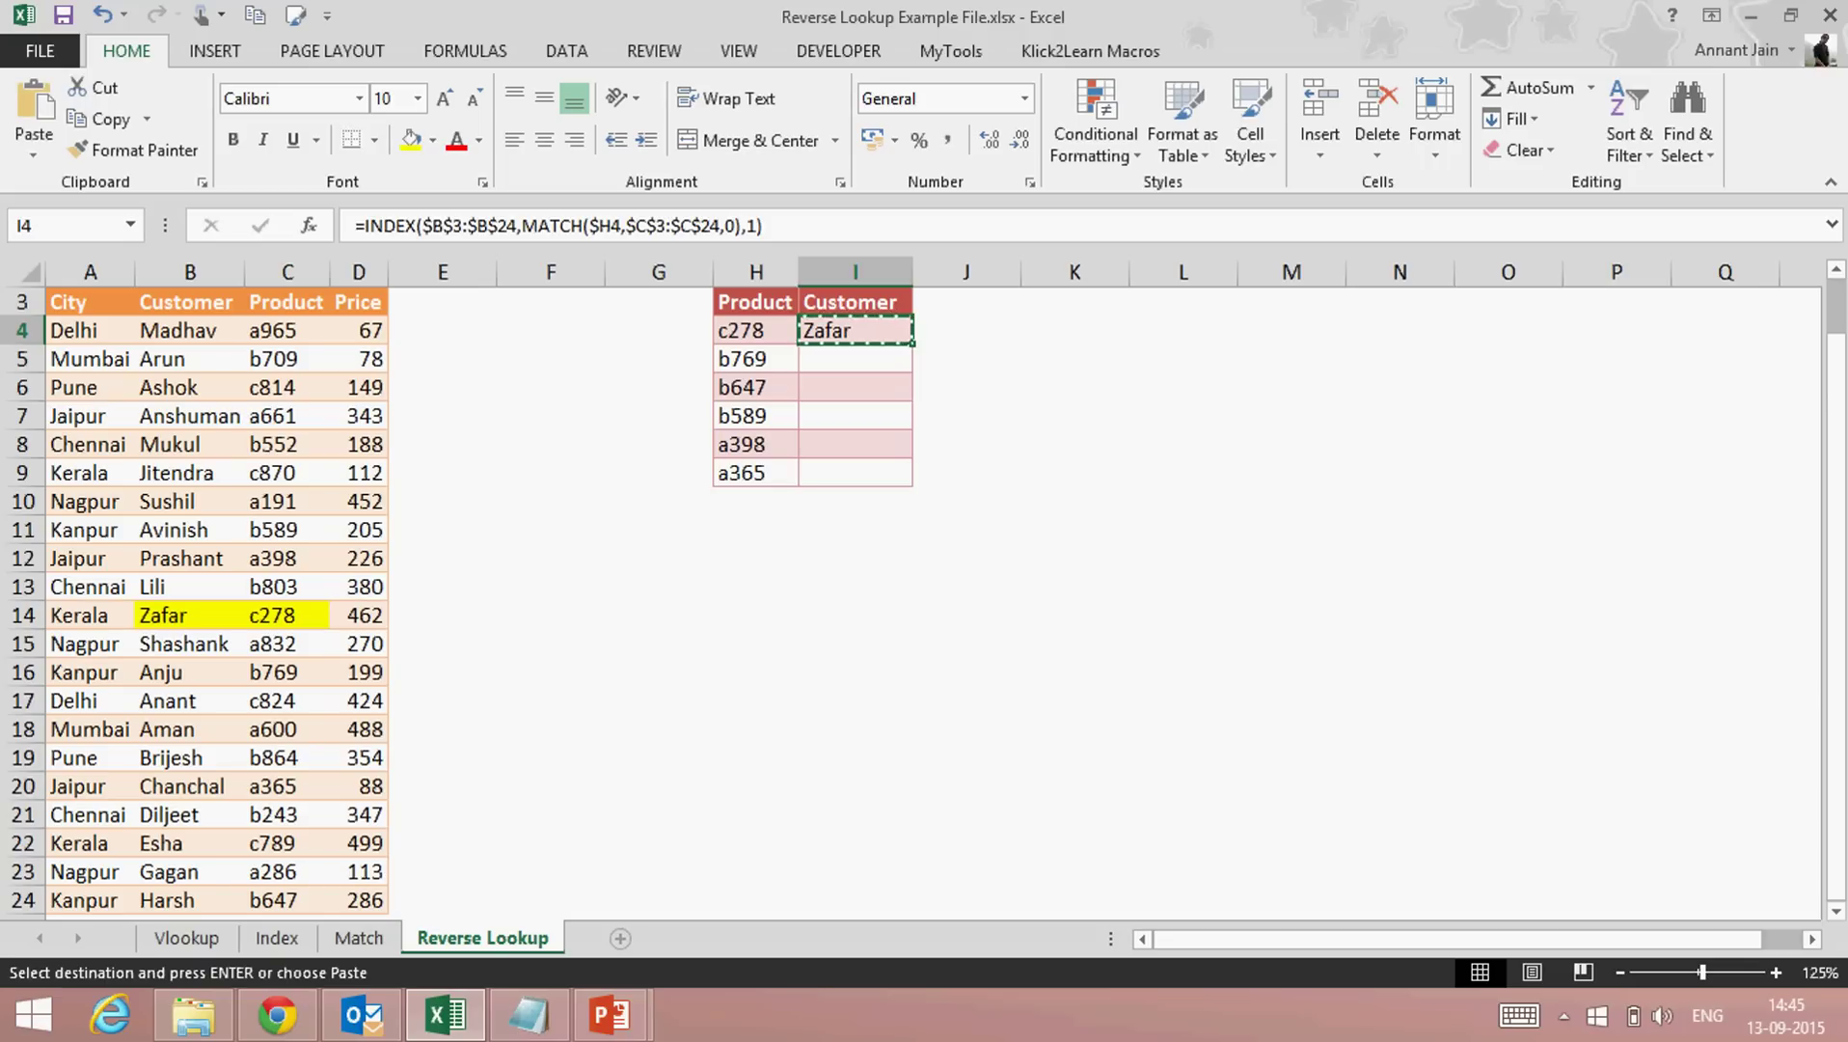
key(Left)
key(ctrl+Down)
key(Right)
key(ctrl+shift+Up)
key(ctrl+v)
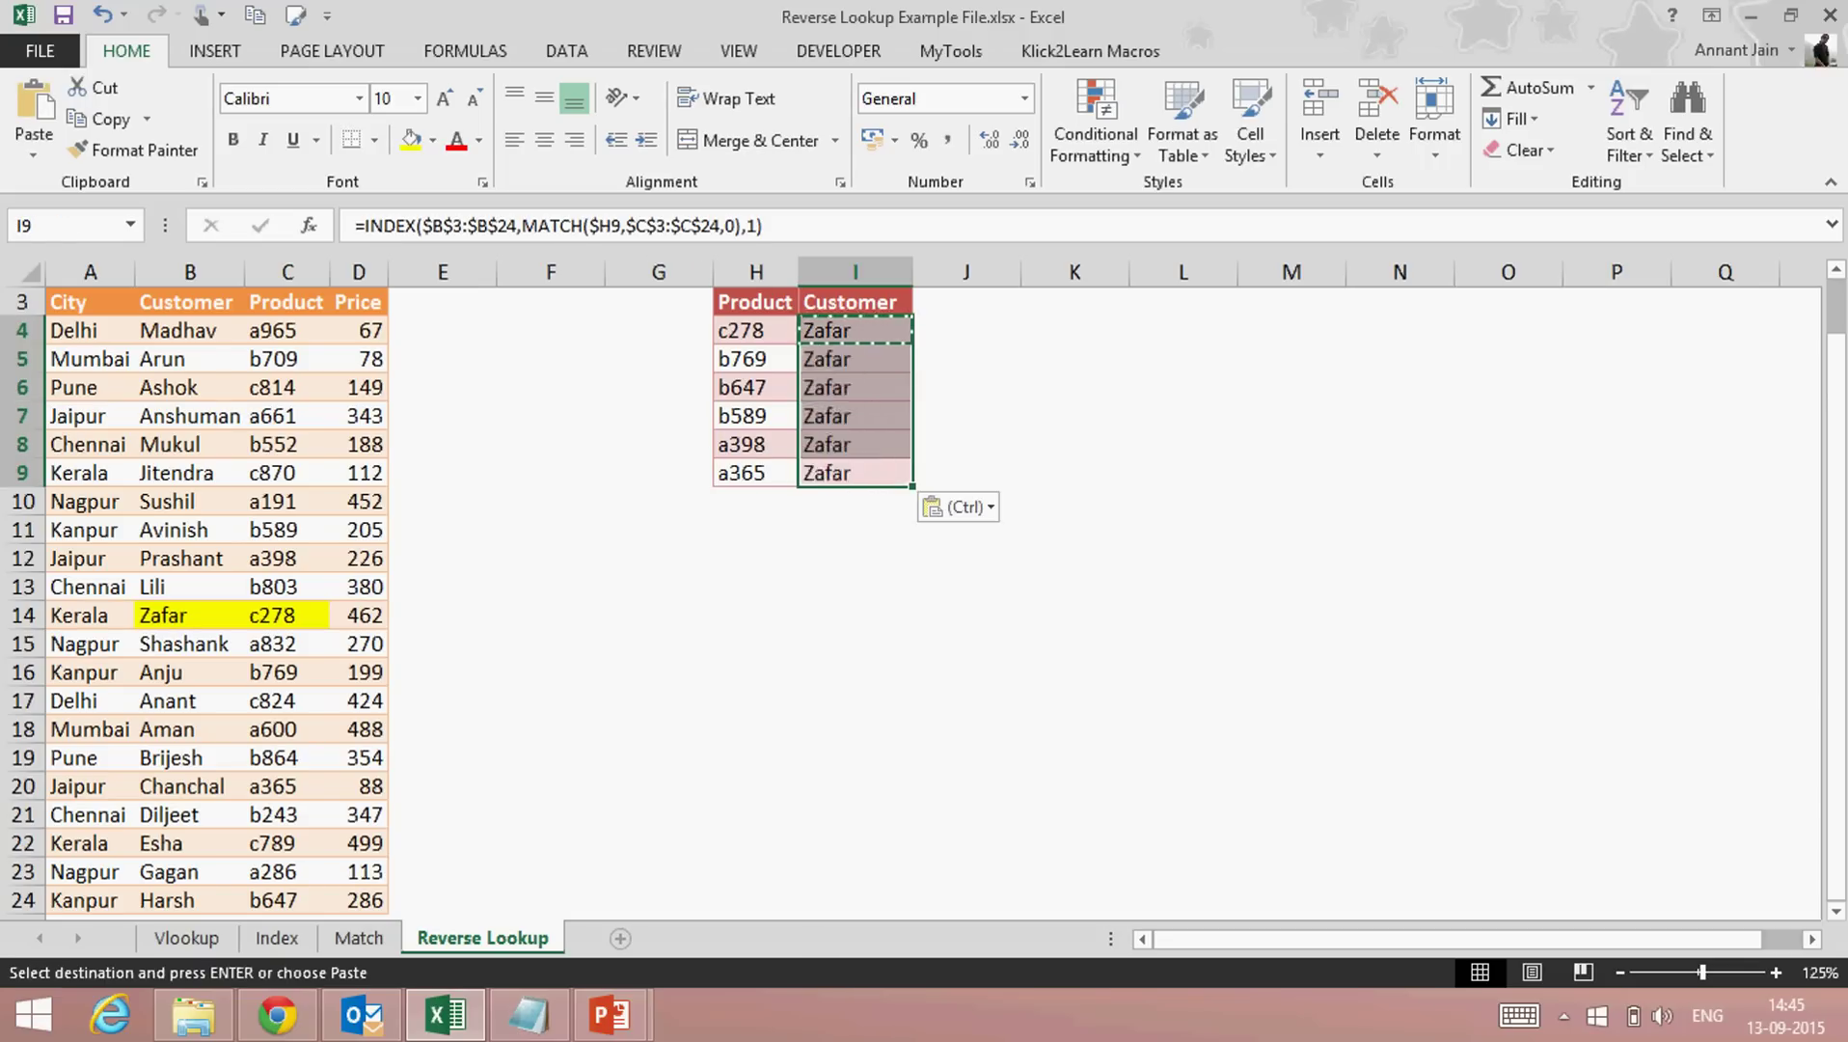
key(Escape)
key(ctrl+Up)
key(Down)
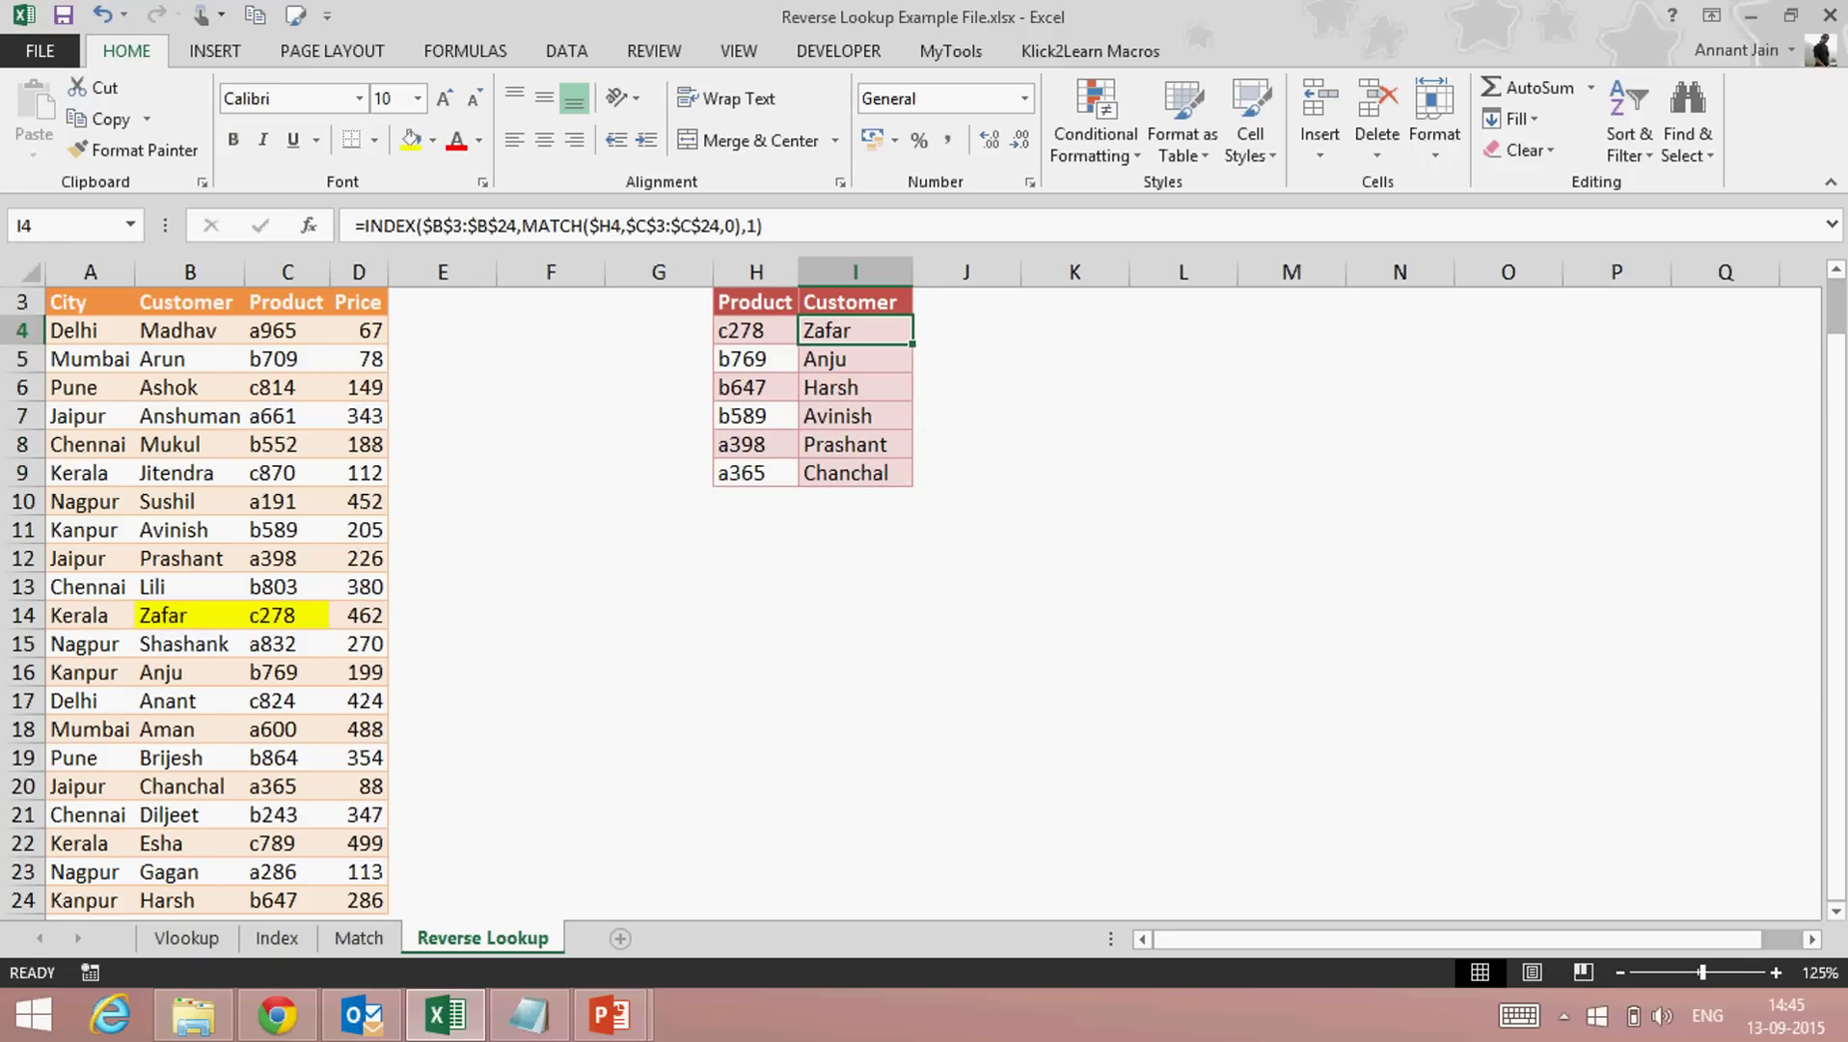
key(F2)
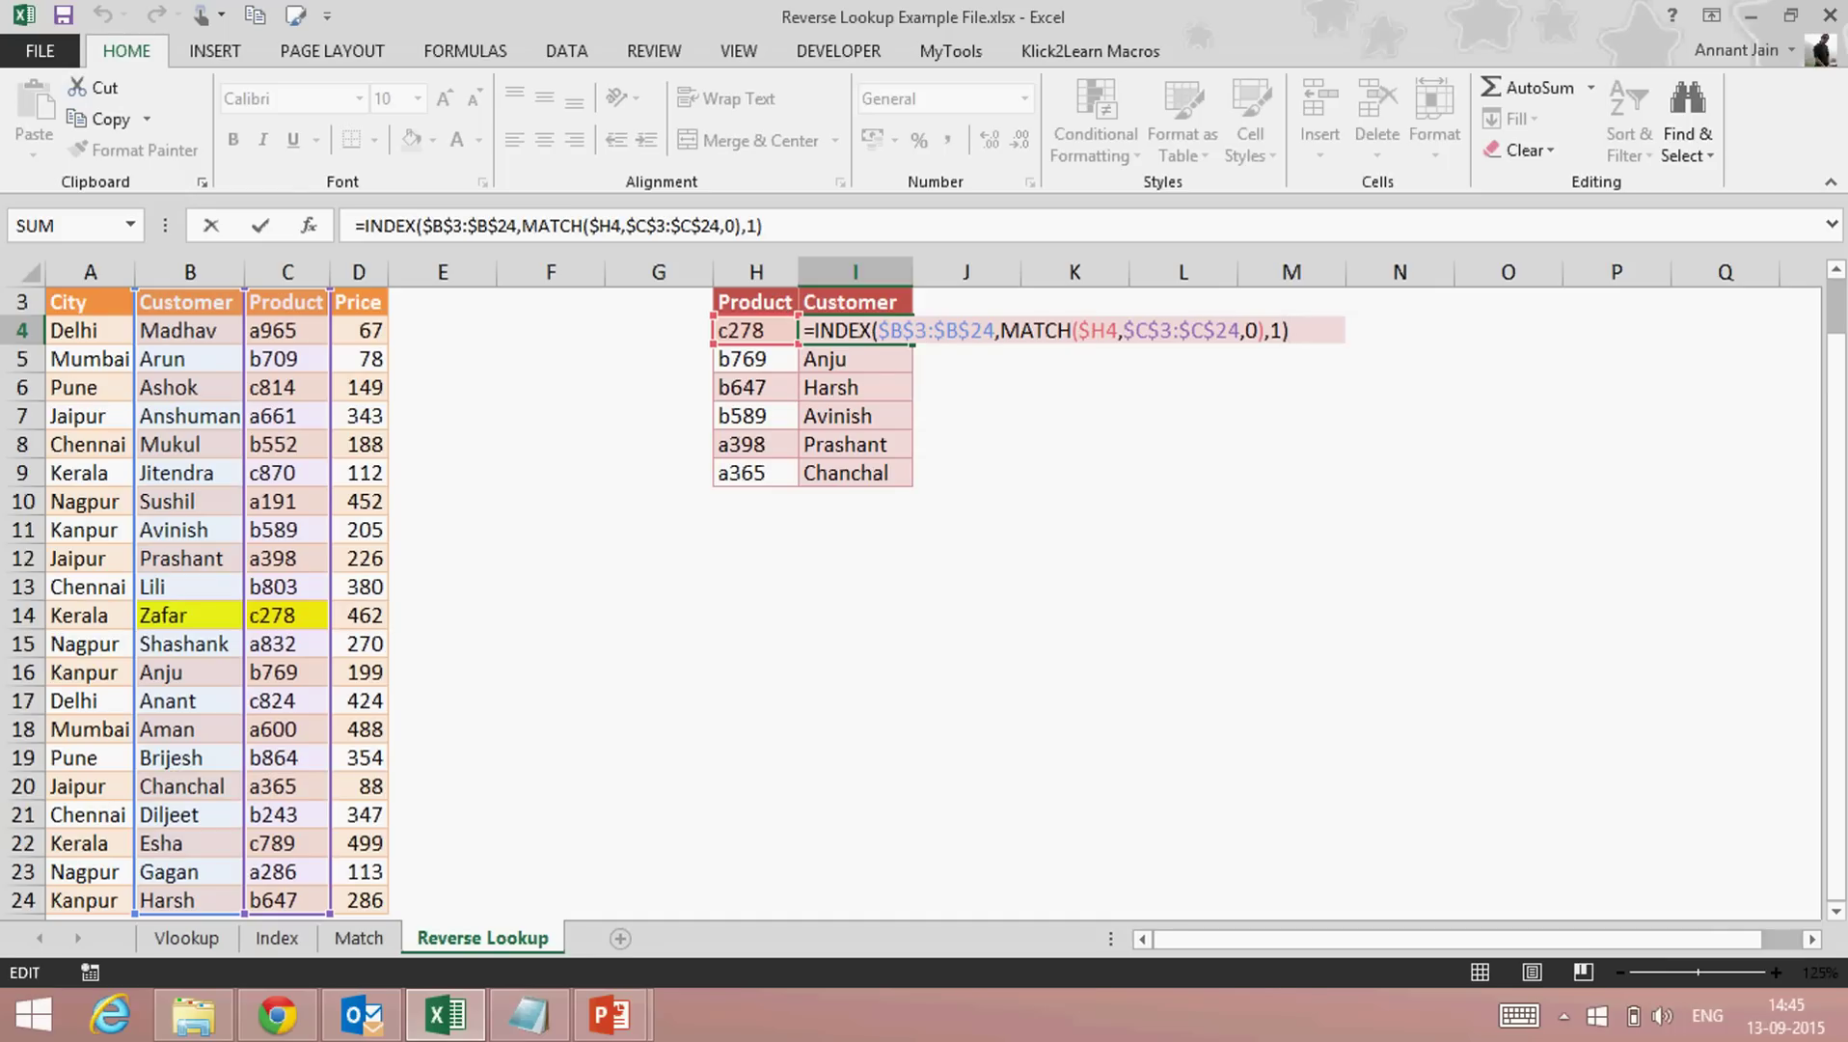
click(1002, 330)
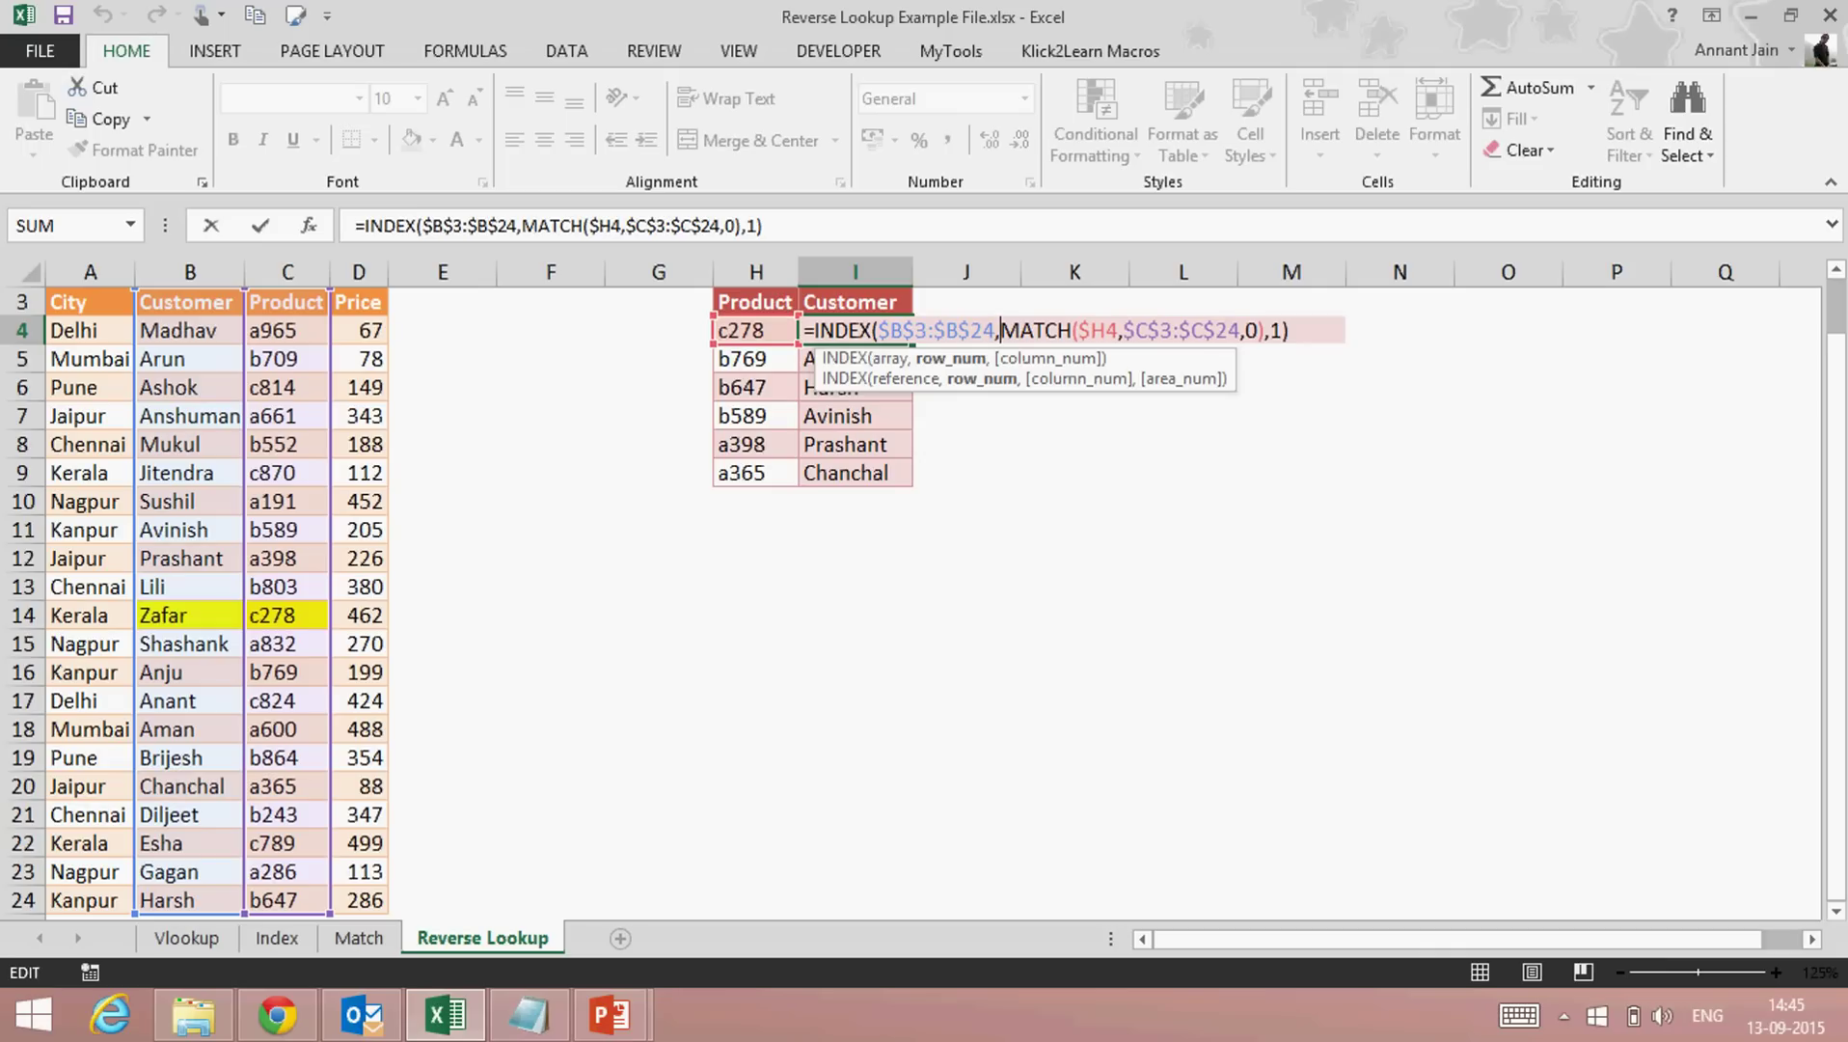
key(Right)
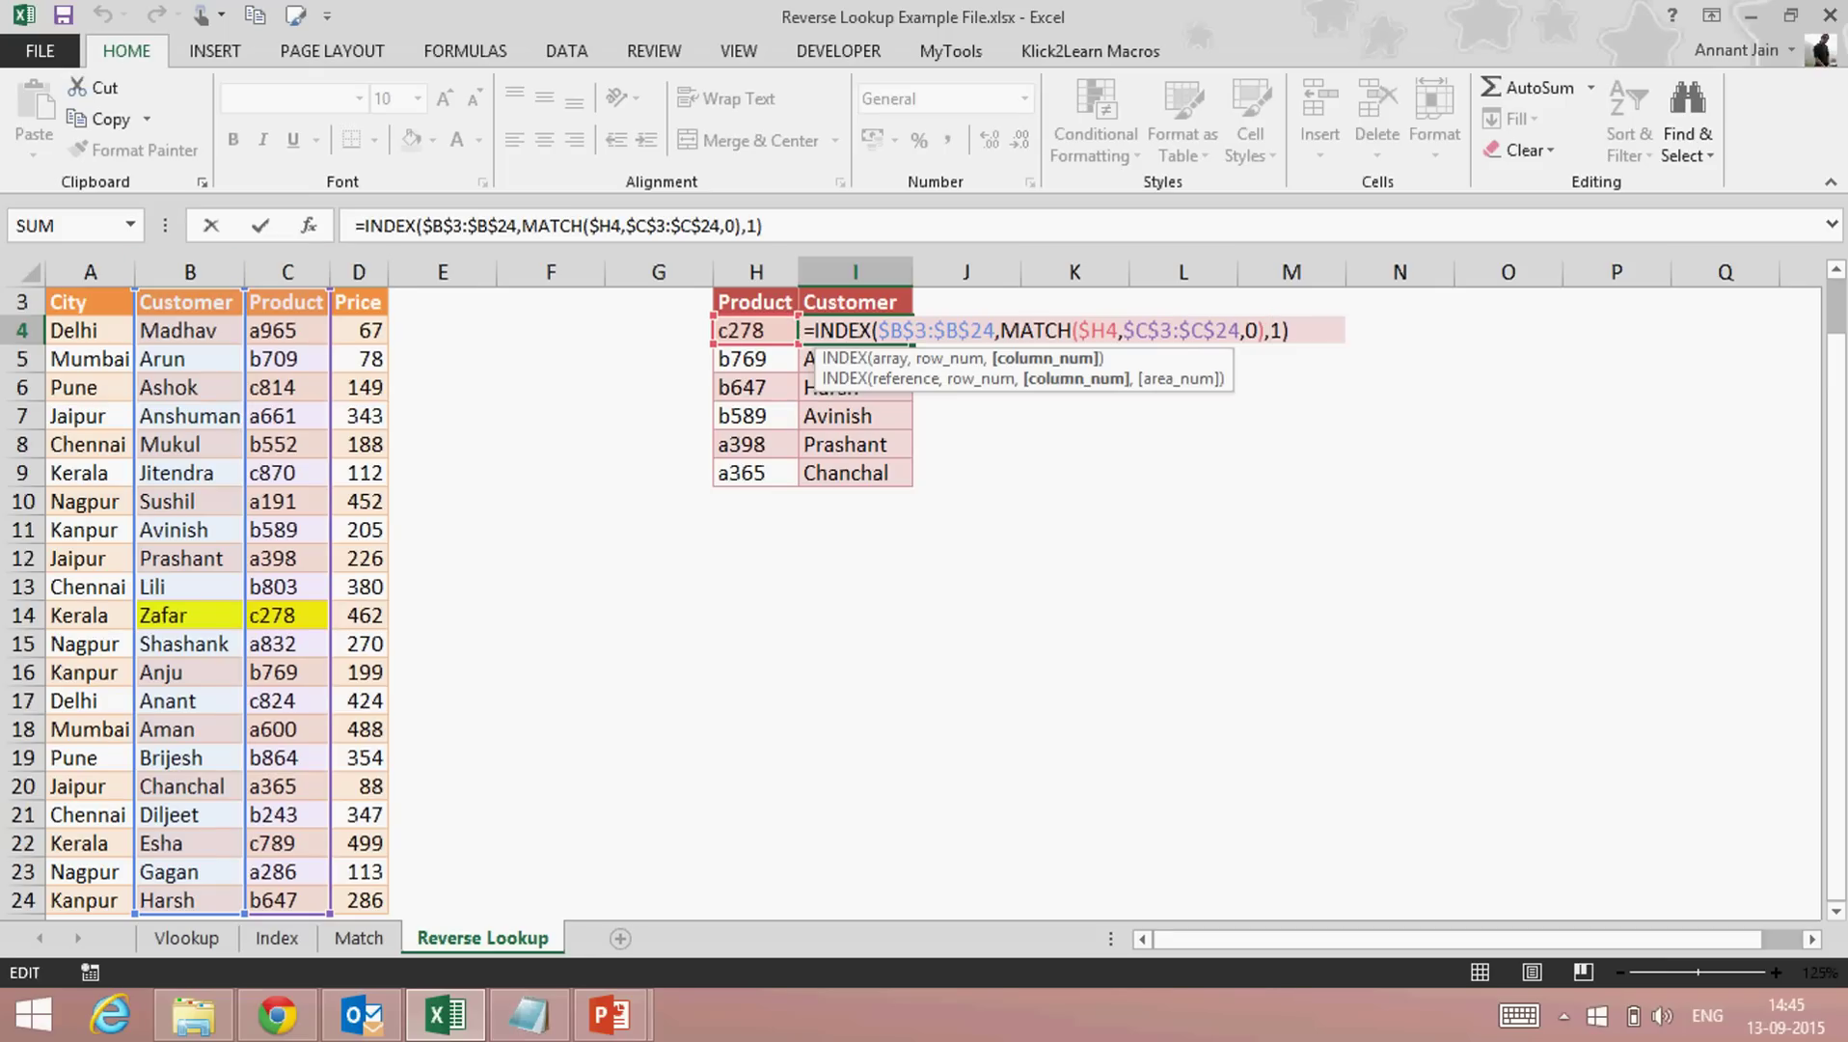
key(ctrl+Return)
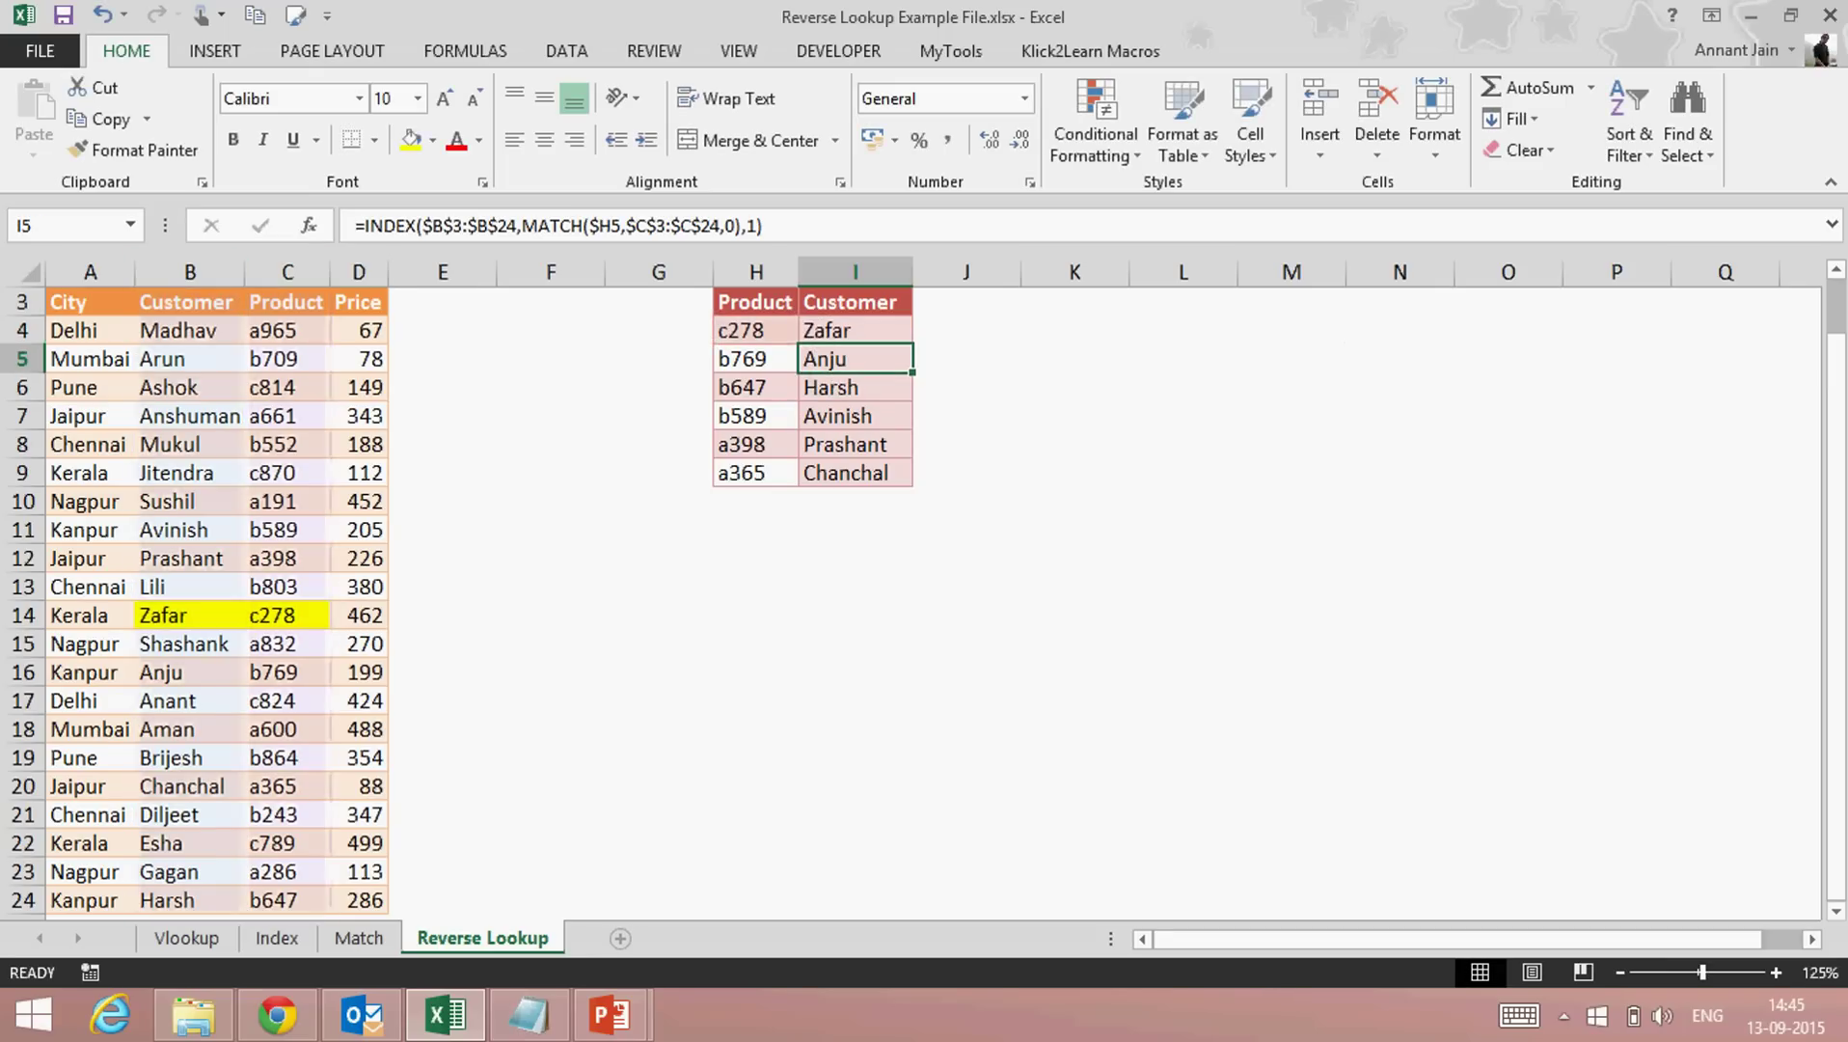